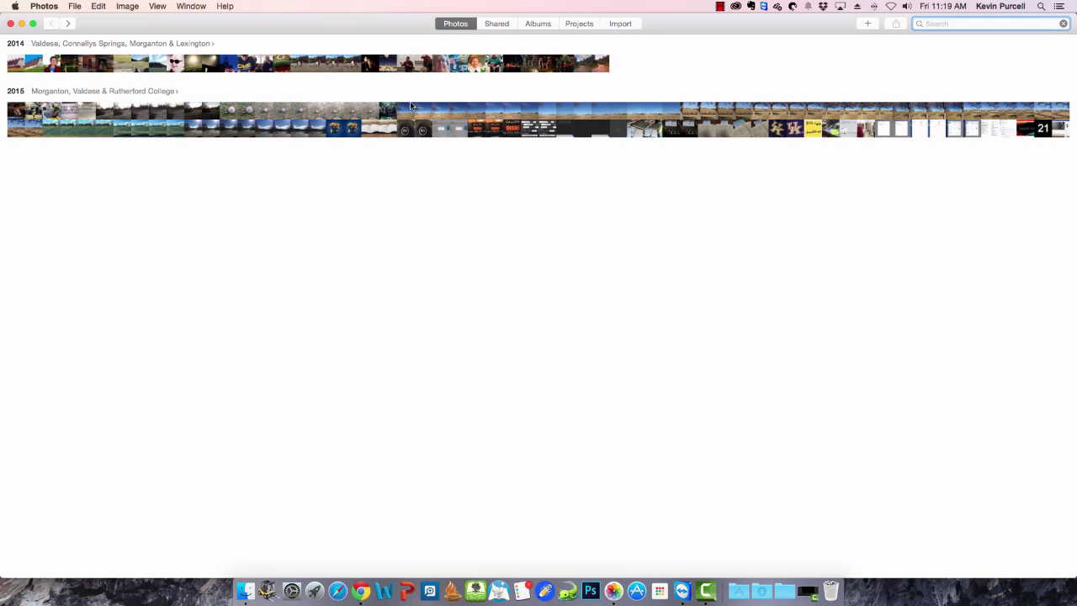
# Step from Years to Collections, showing sets such as Rupp Arena and Valdese & Morganton
pyautogui.click(69, 24)
# Zoom down to Moments, scroll to the January 22 Morganton moment, and enlarge the thumbnails
pyautogui.click(68, 24)
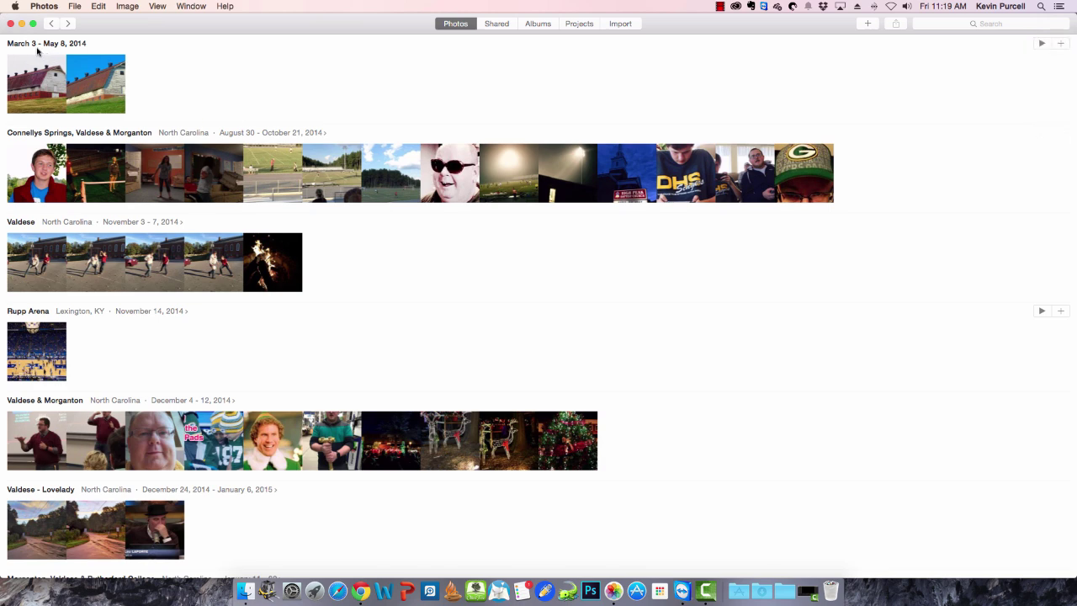
pyautogui.scroll(-1, 140, 140)
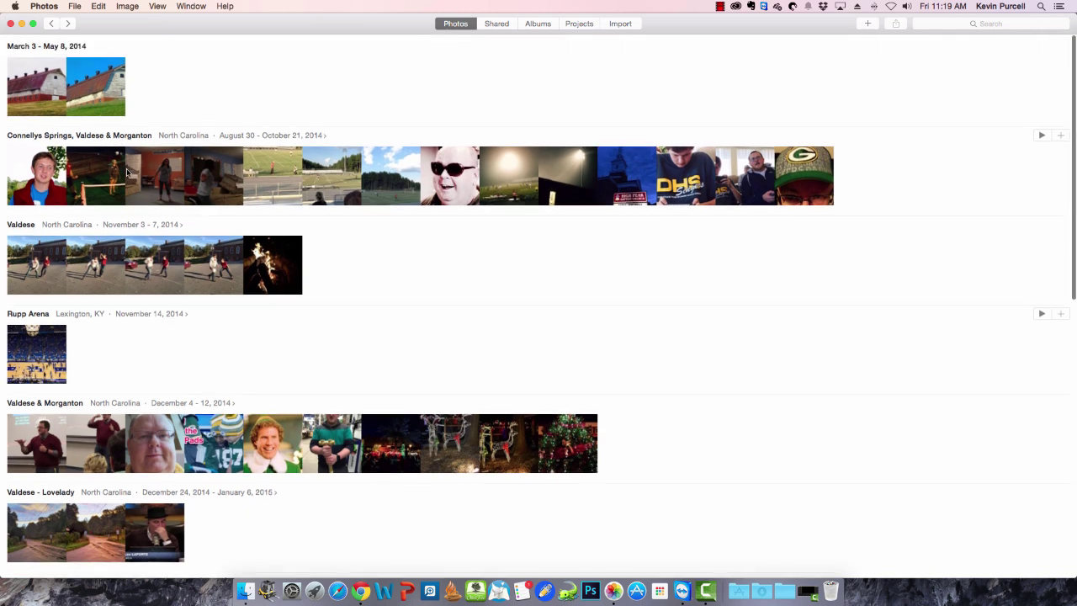
pyautogui.click(67, 24)
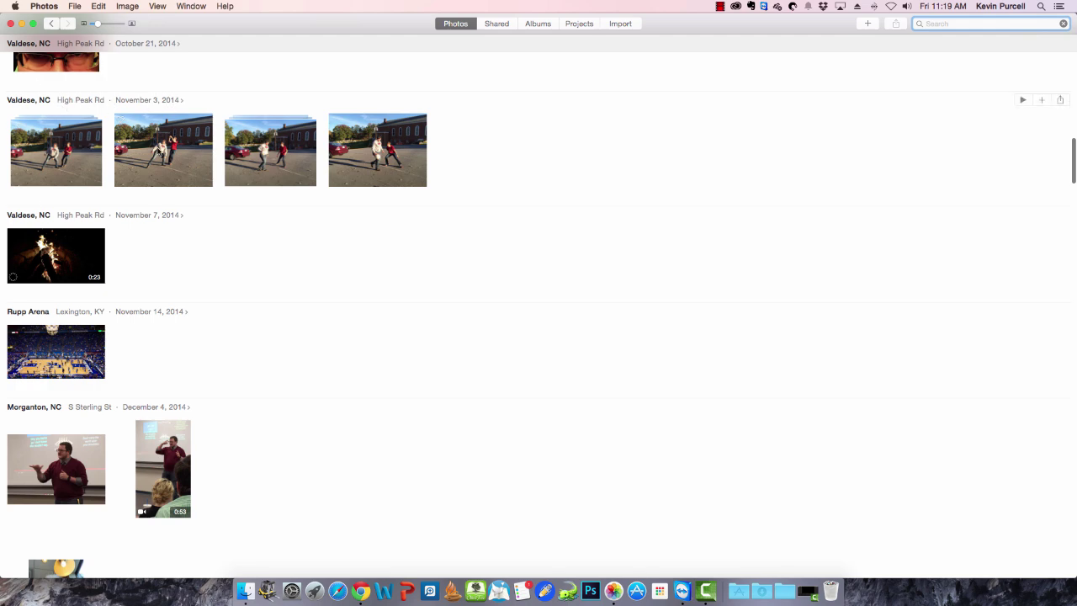
pyautogui.scroll(-10, 153, 339)
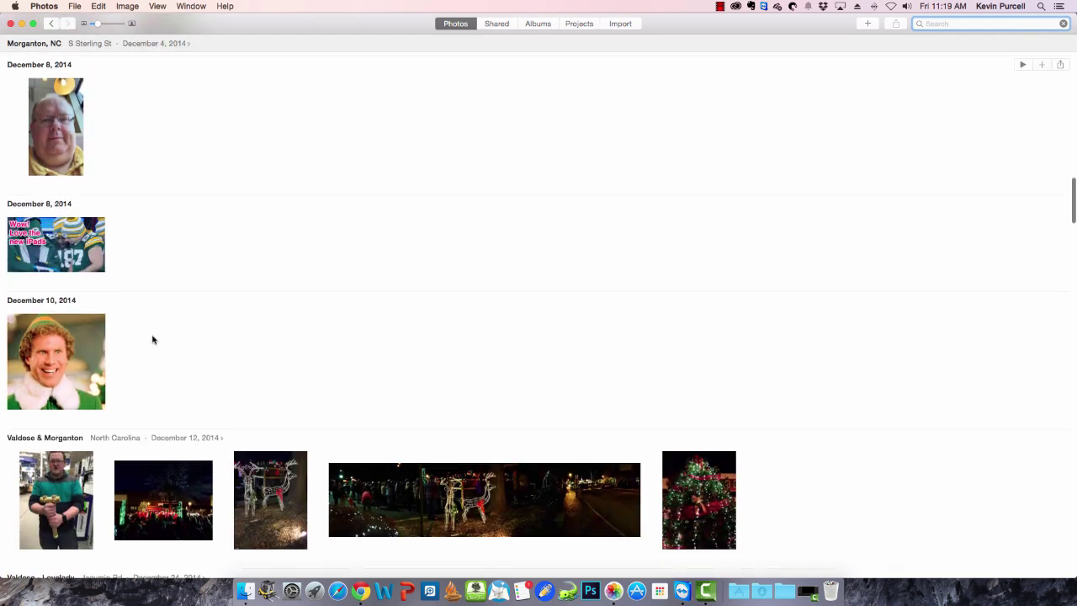
pyautogui.scroll(-10, 153, 339)
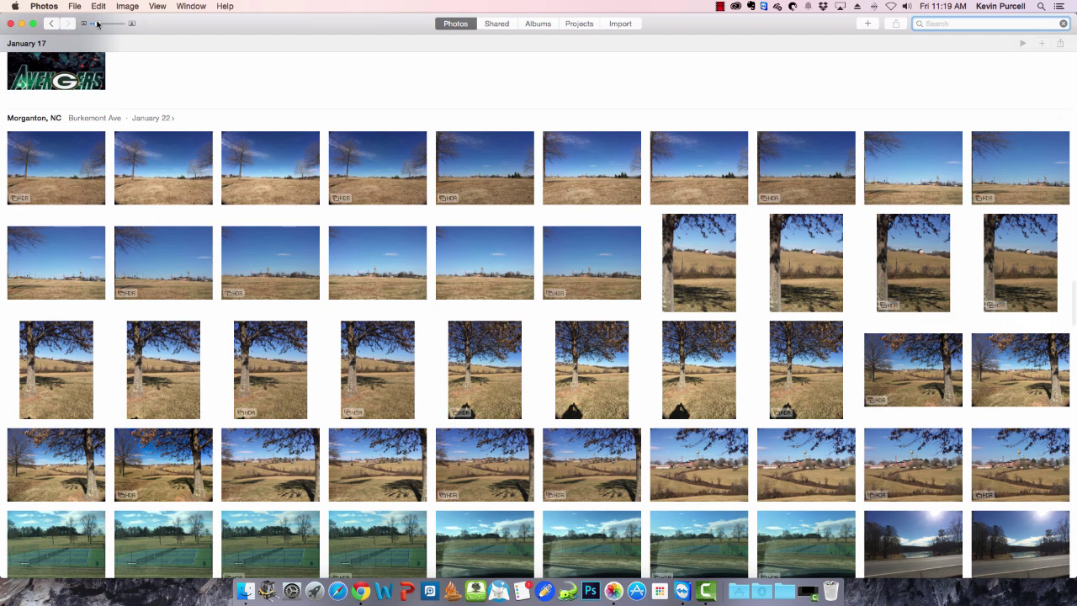
pyautogui.moveTo(97, 24)
pyautogui.mouseDown()
pyautogui.moveTo(110, 25)
pyautogui.moveTo(97, 27)
pyautogui.mouseUp()
# Search the library for 'tres', open the tree photo full size, and mark it as a favourite
pyautogui.write('tres')
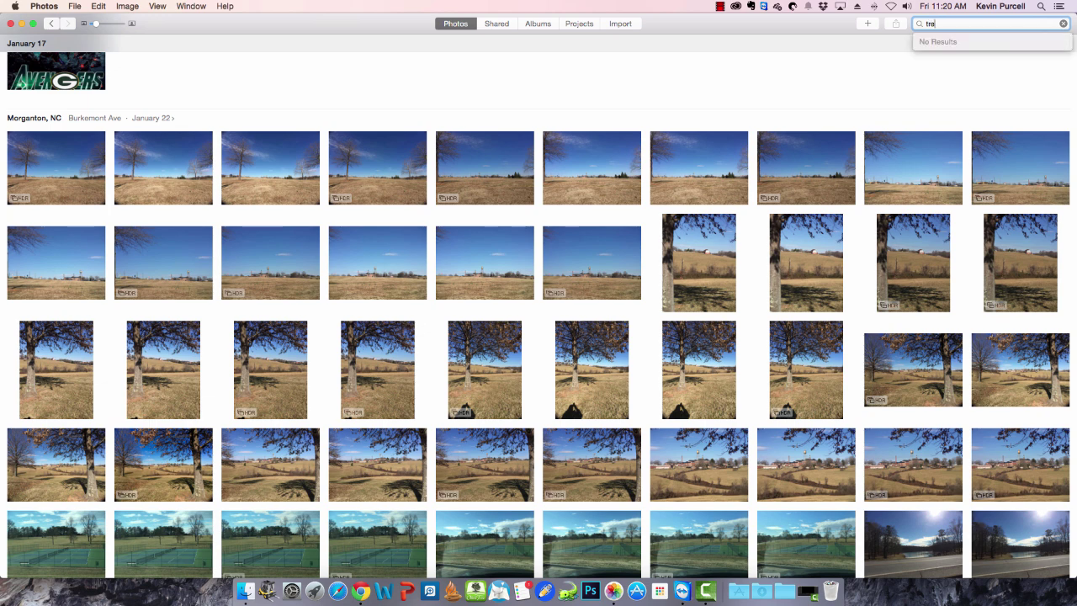
pyautogui.press('Return')
pyautogui.doubleClick(58, 122)
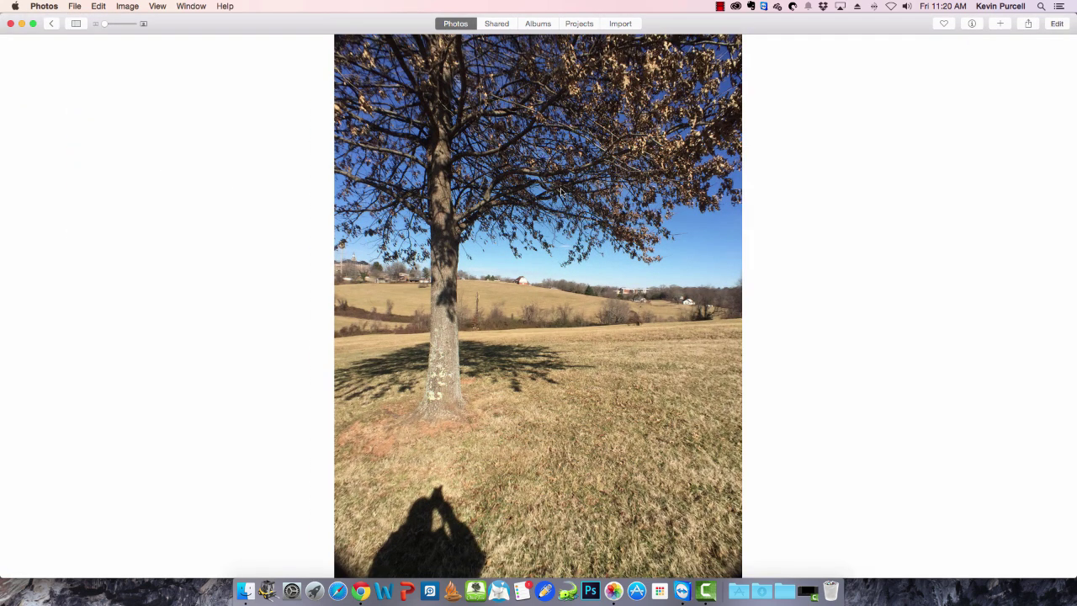
pyautogui.click(943, 24)
# Review the photo's Info panel, zoom its Morganton map, then close the panel
pyautogui.click(972, 25)
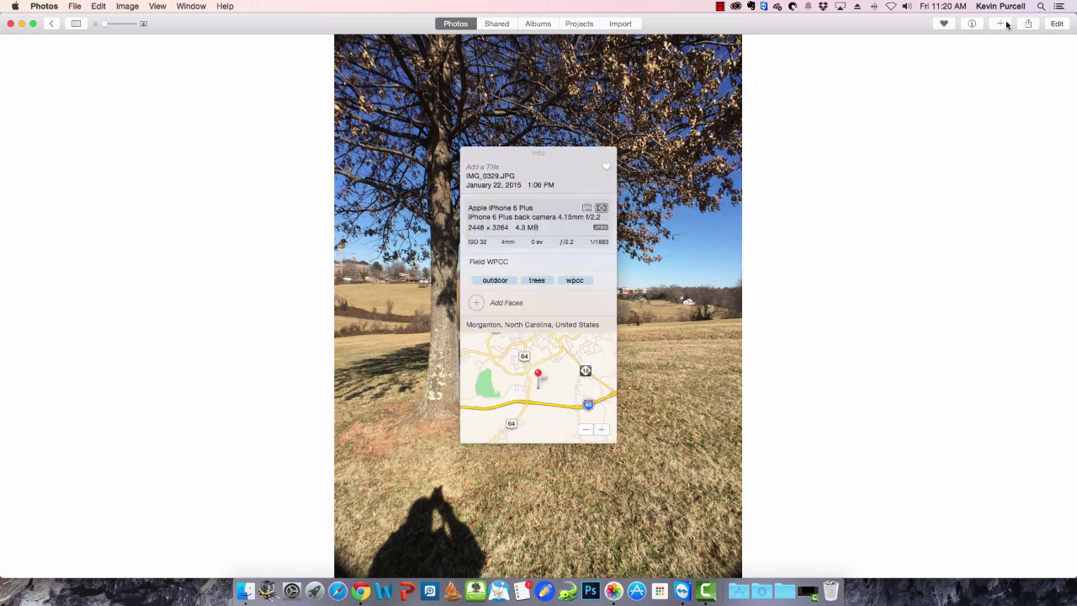
pyautogui.click(1001, 26)
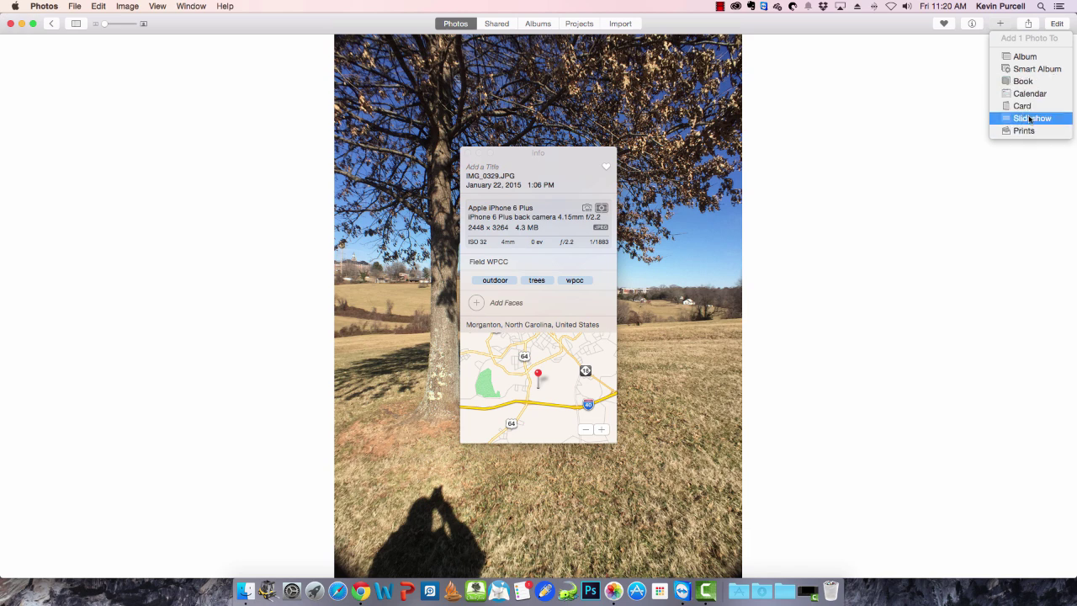
pyautogui.click(532, 280)
pyautogui.click(528, 154)
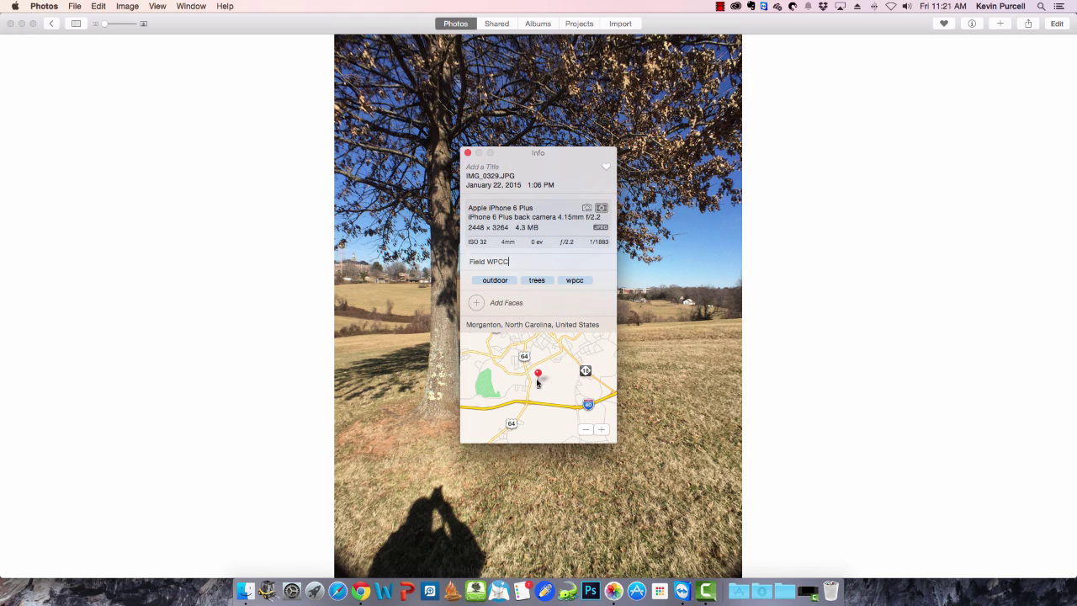
pyautogui.click(598, 431)
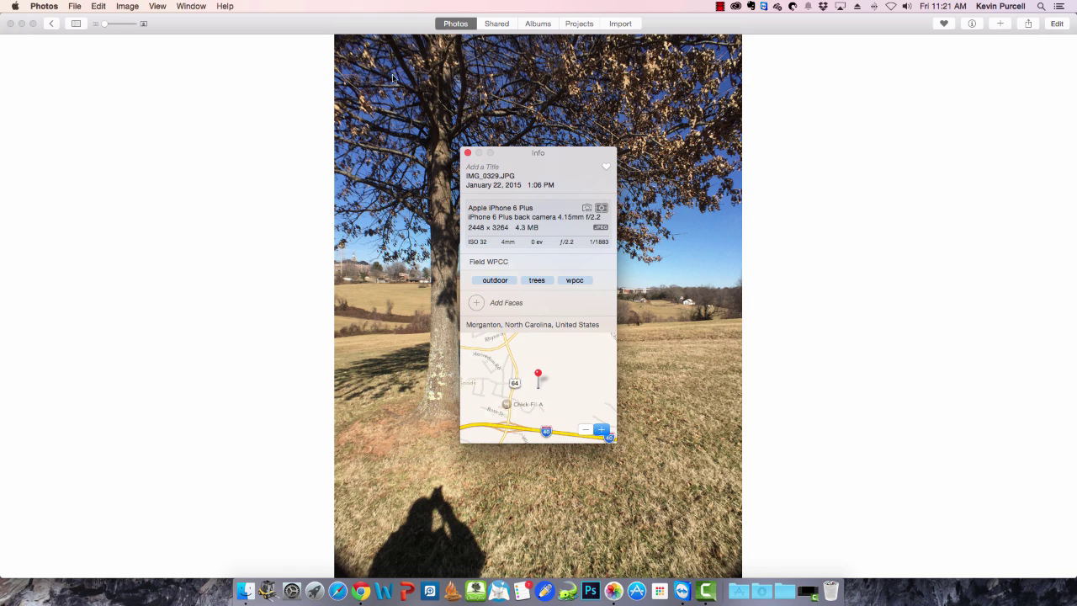
pyautogui.click(468, 153)
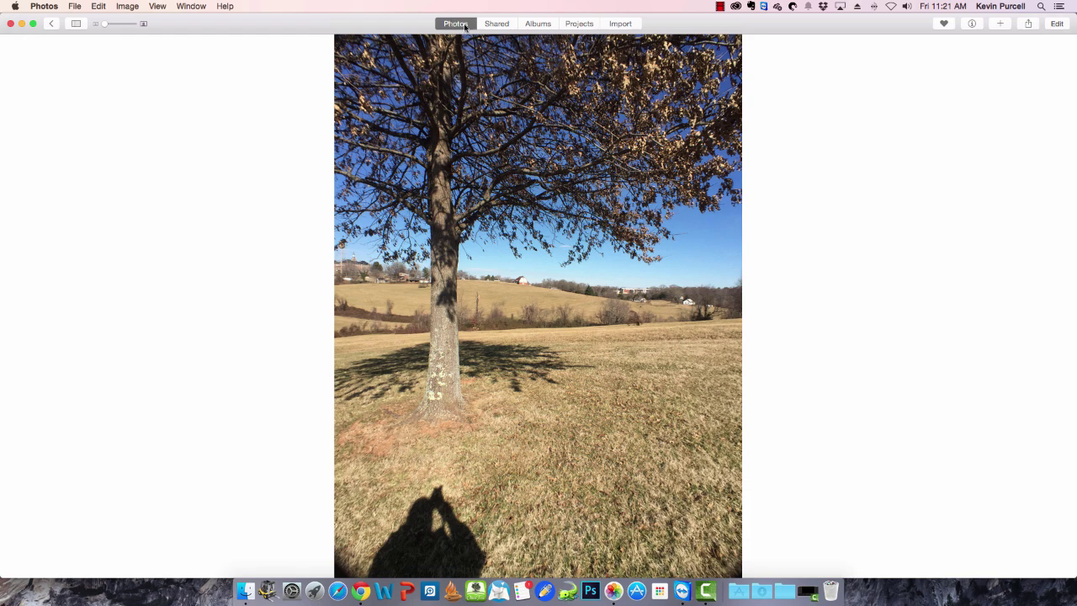
# Browse the Shared feed and Albums with smaller thumbnails, opening and closing All Photos
pyautogui.click(52, 24)
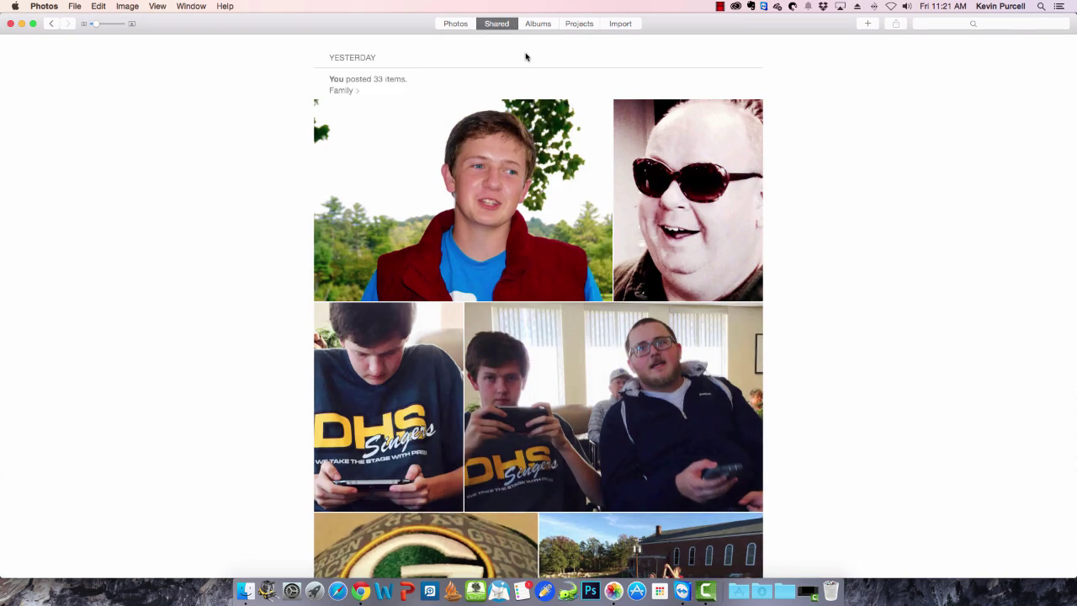
pyautogui.scroll(-15, 538, 235)
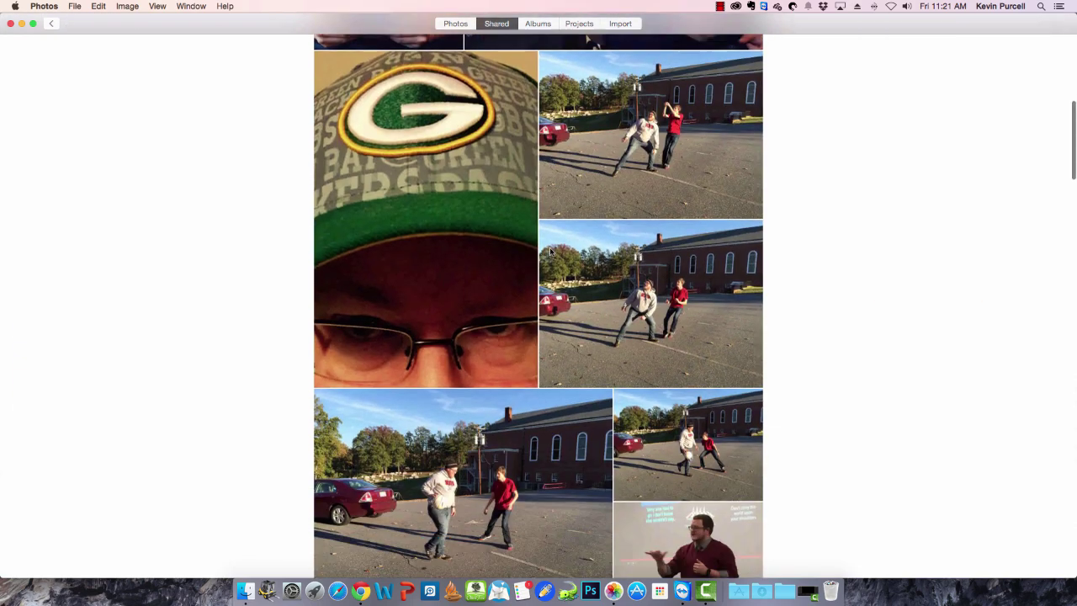
pyautogui.scroll(-20, 550, 250)
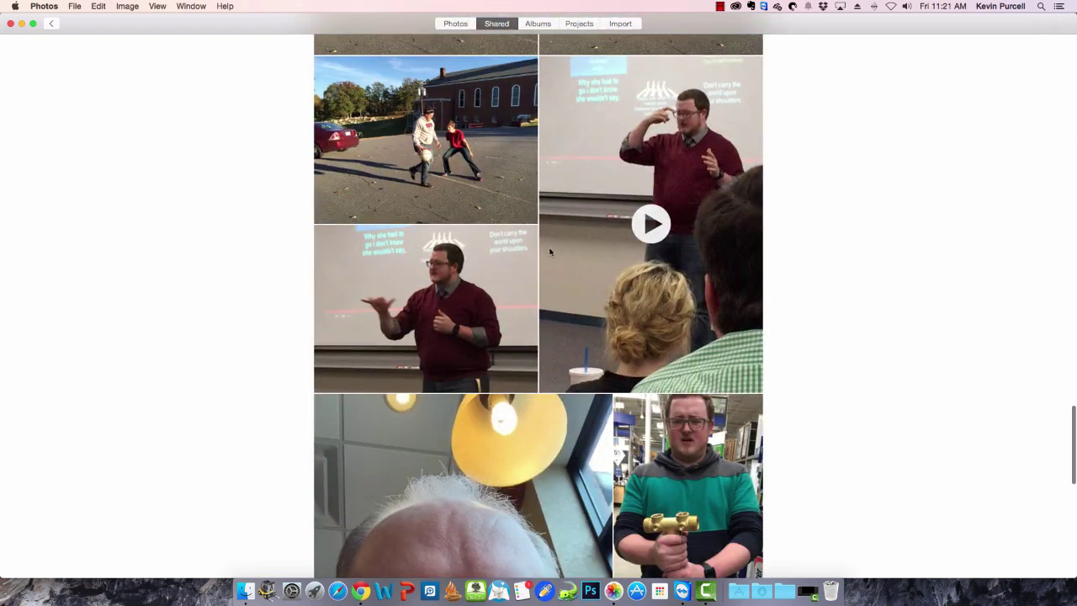
pyautogui.scroll(10, 516, 216)
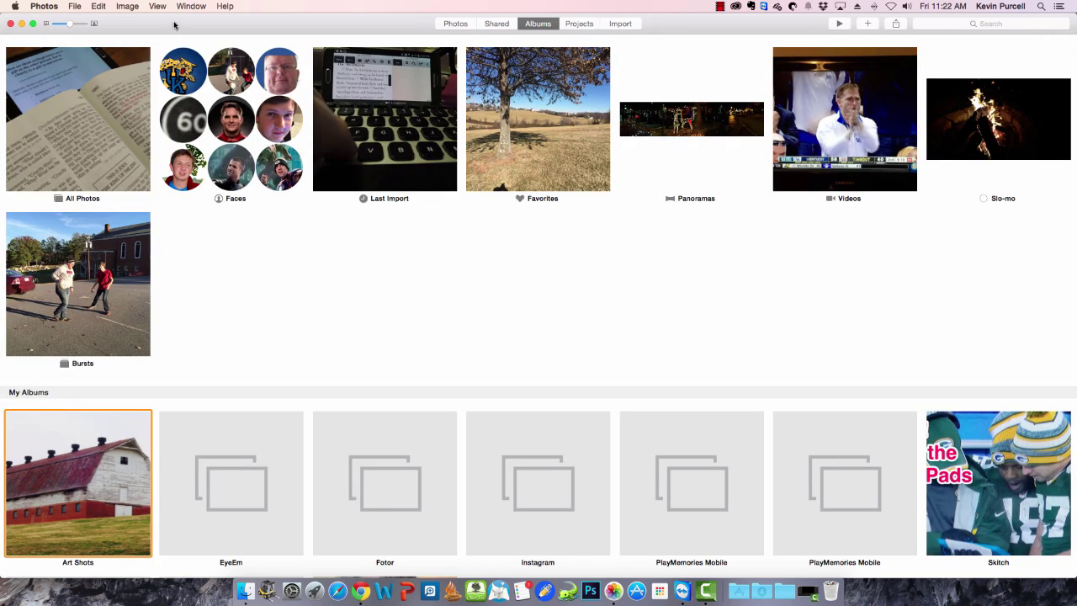
pyautogui.moveTo(79, 26); pyautogui.dragTo(67, 25)
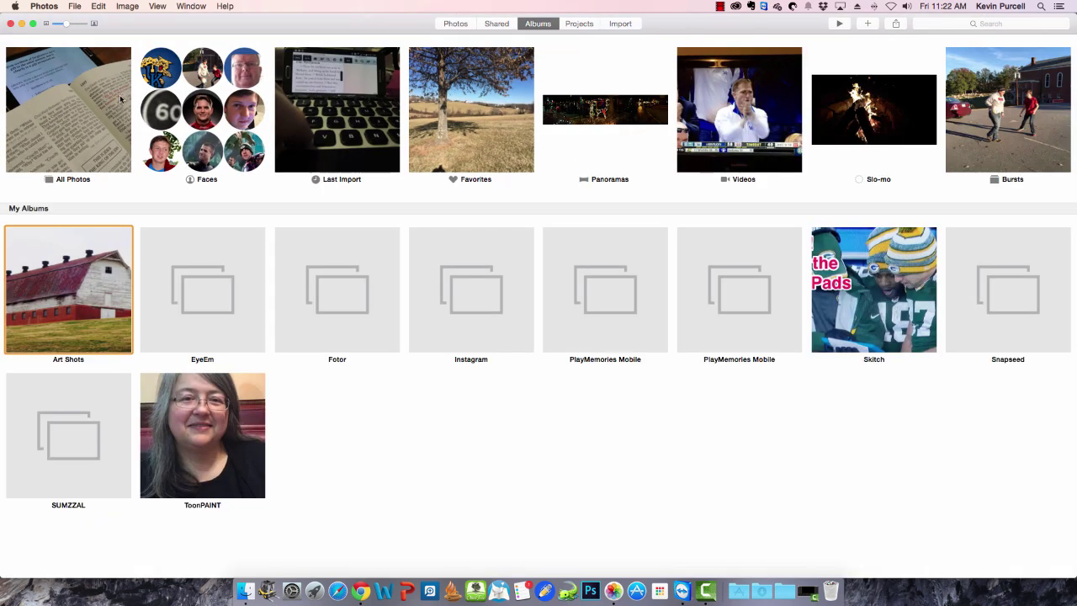
pyautogui.doubleClick(53, 106)
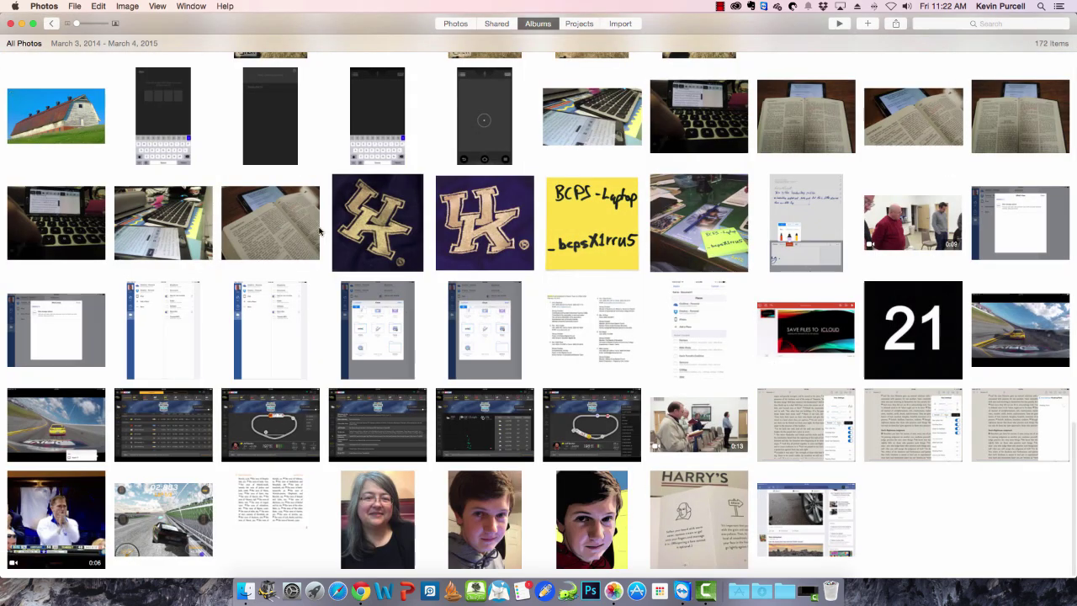
pyautogui.click(52, 24)
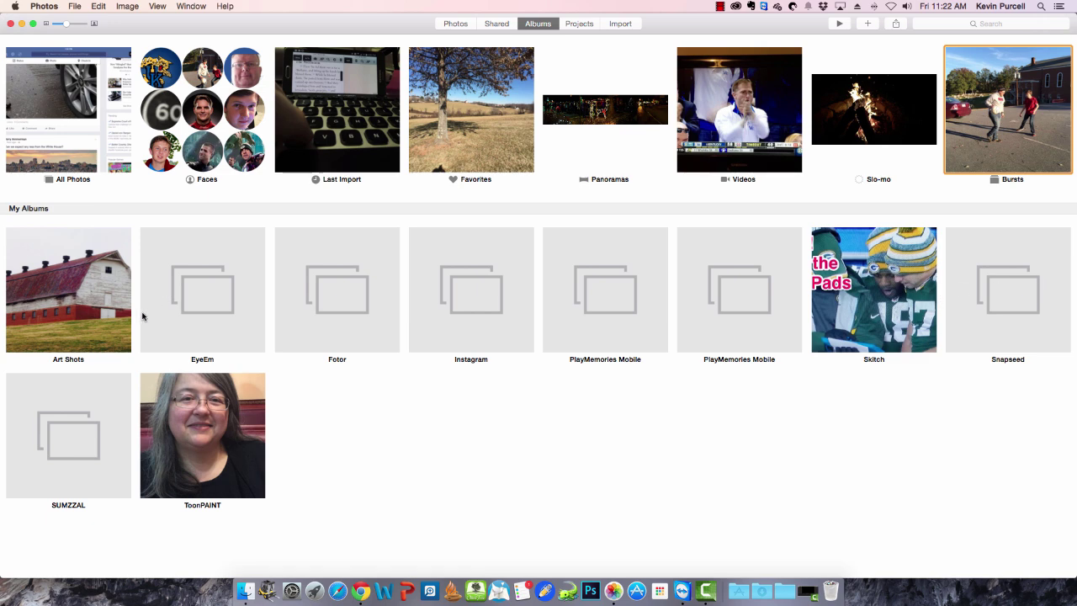
# Start adding the bursts to a new album, cancel it, and go to Projects
pyautogui.click(864, 23)
pyautogui.click(878, 59)
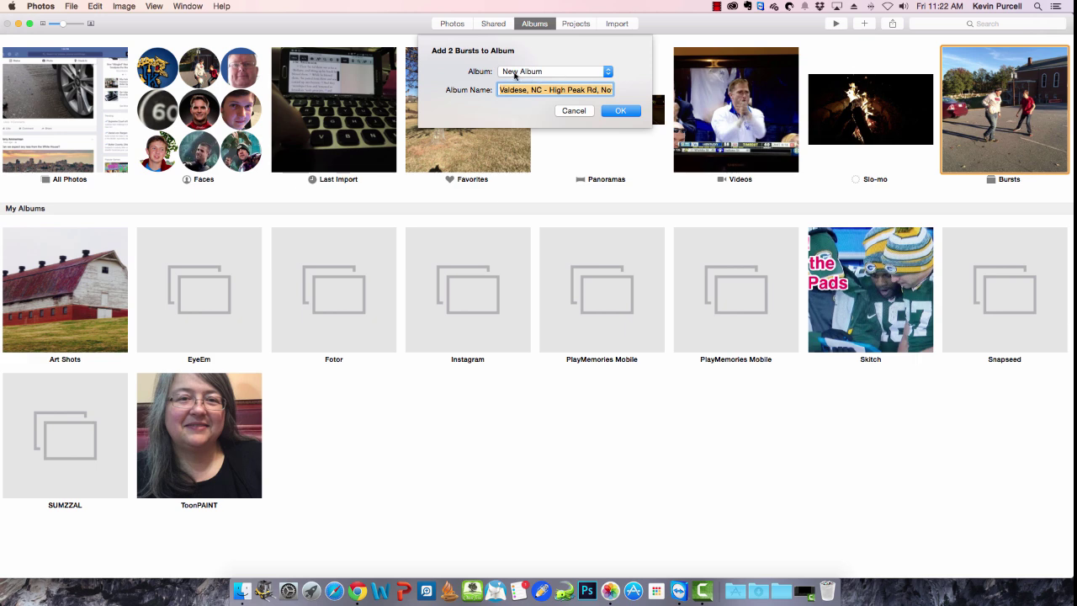
pyautogui.click(513, 74)
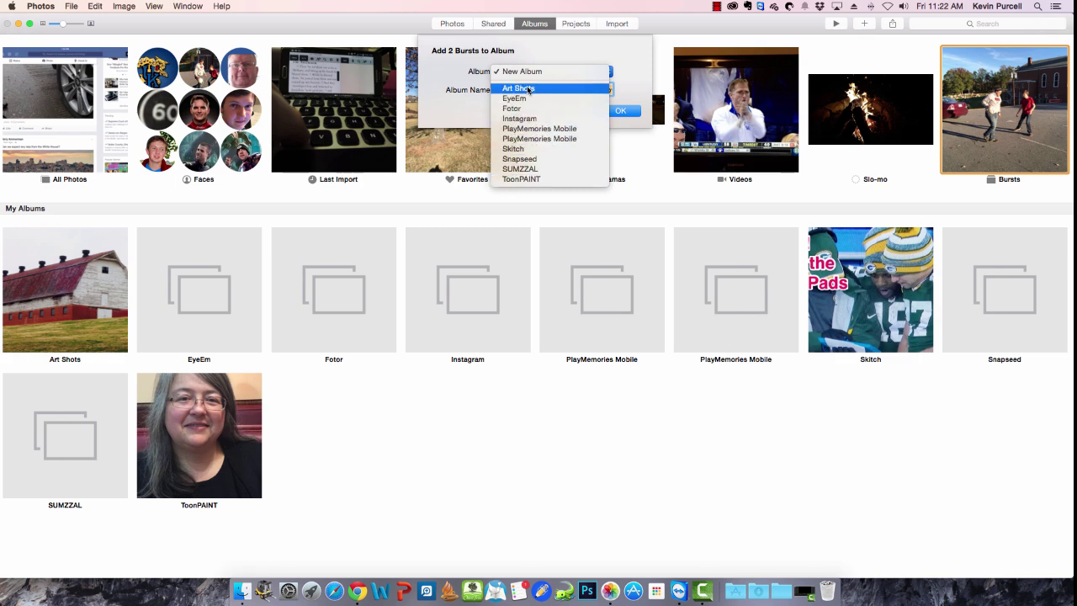
pyautogui.click(551, 71)
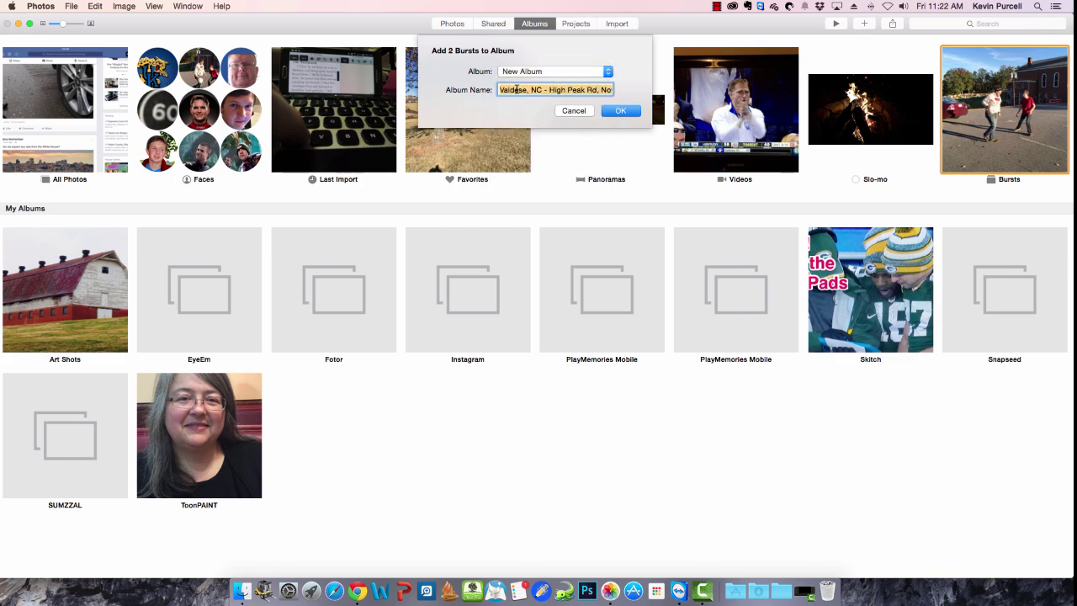
pyautogui.click(573, 110)
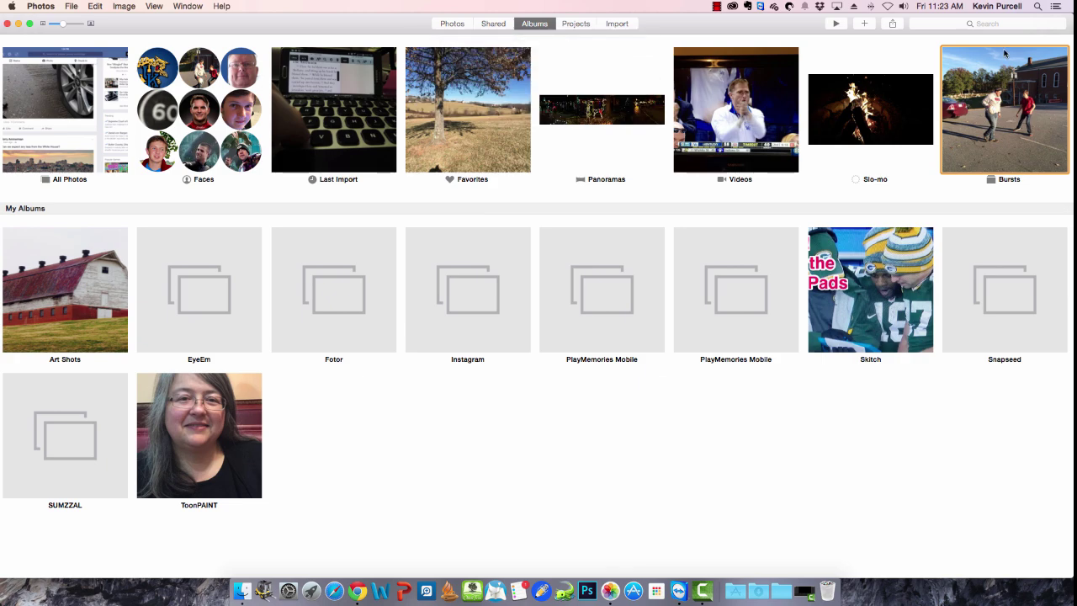
pyautogui.click(576, 30)
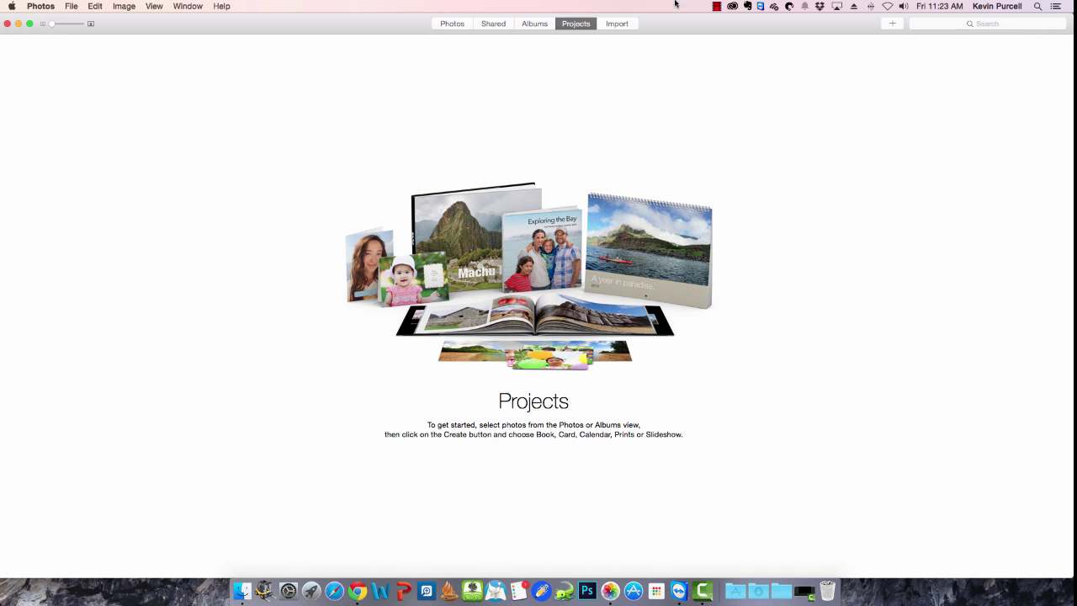
# Create a Classic 13 × 10 inch photo book with the Travelogue theme
pyautogui.click(897, 26)
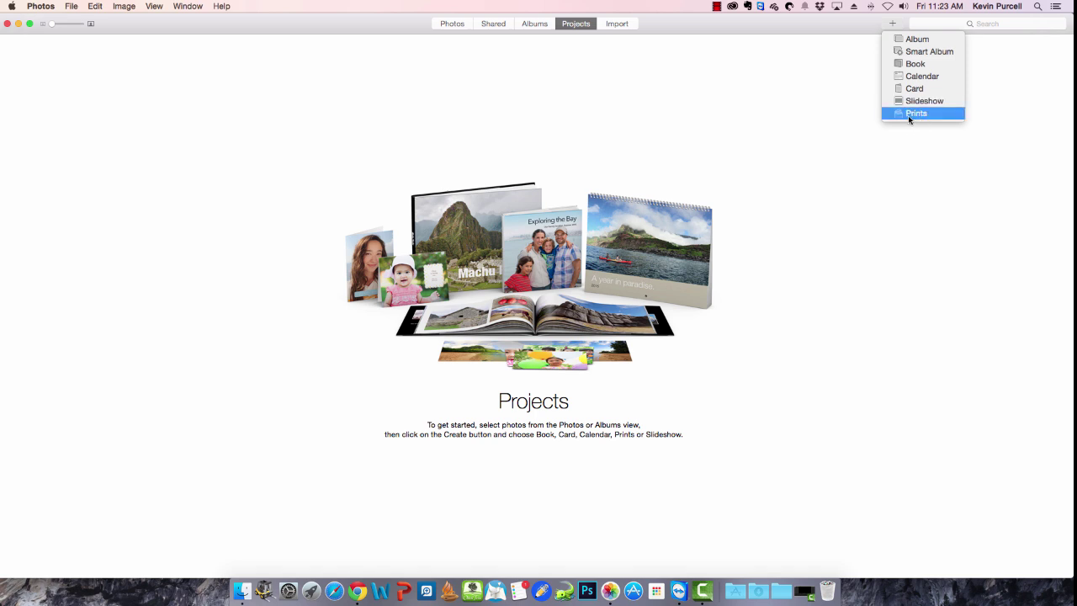
pyautogui.click(909, 139)
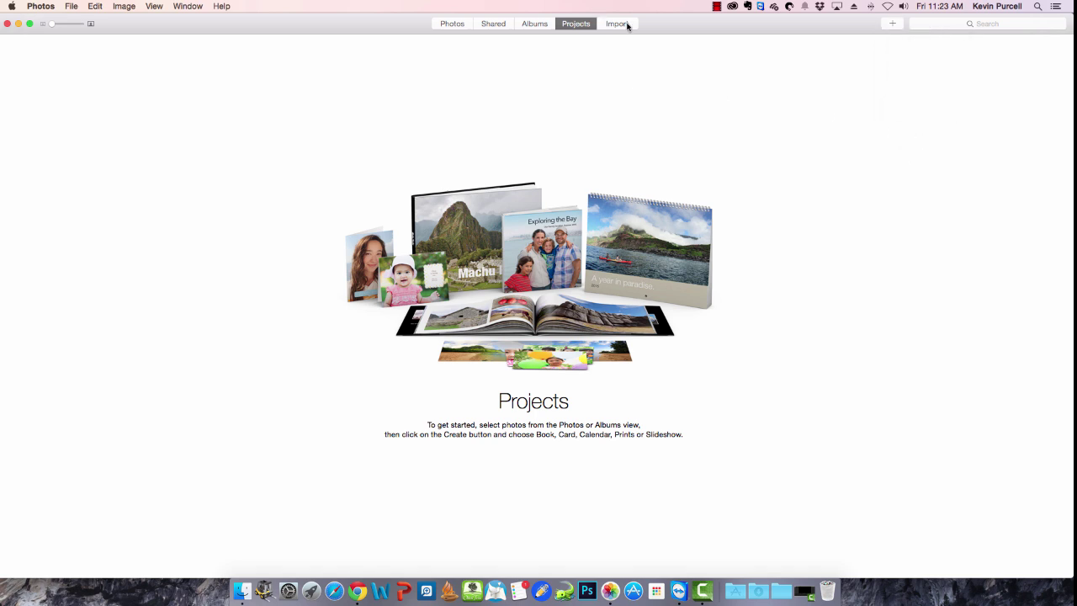
pyautogui.click(892, 23)
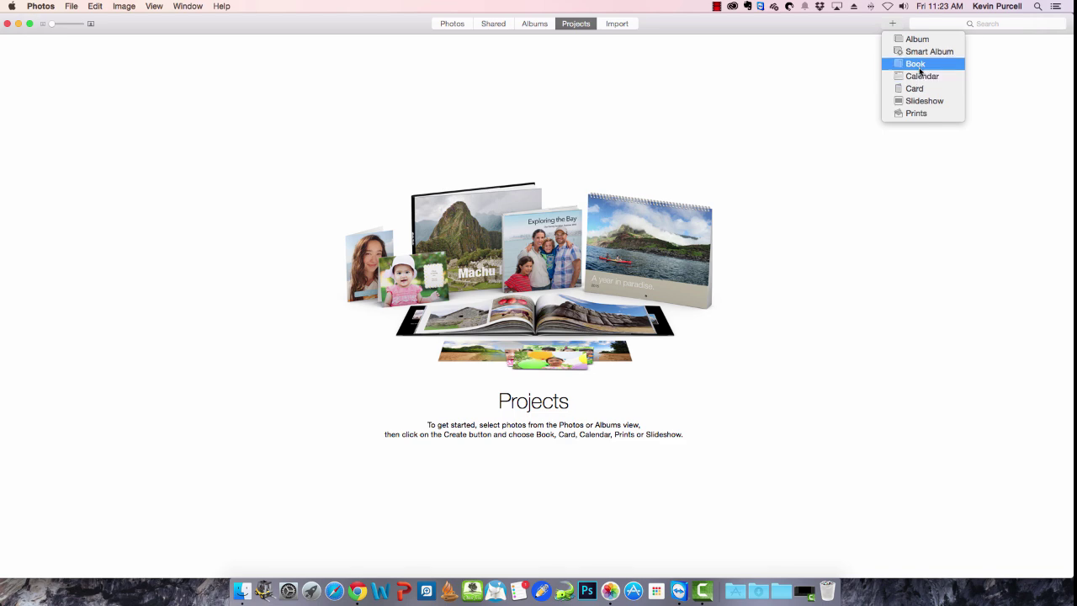
pyautogui.click(919, 69)
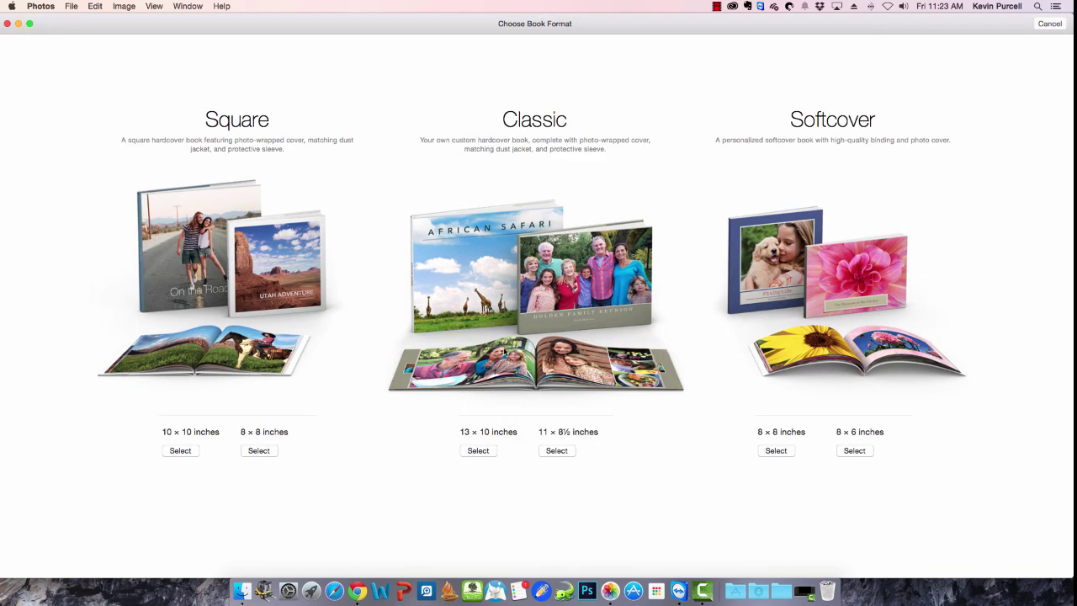
pyautogui.click(476, 489)
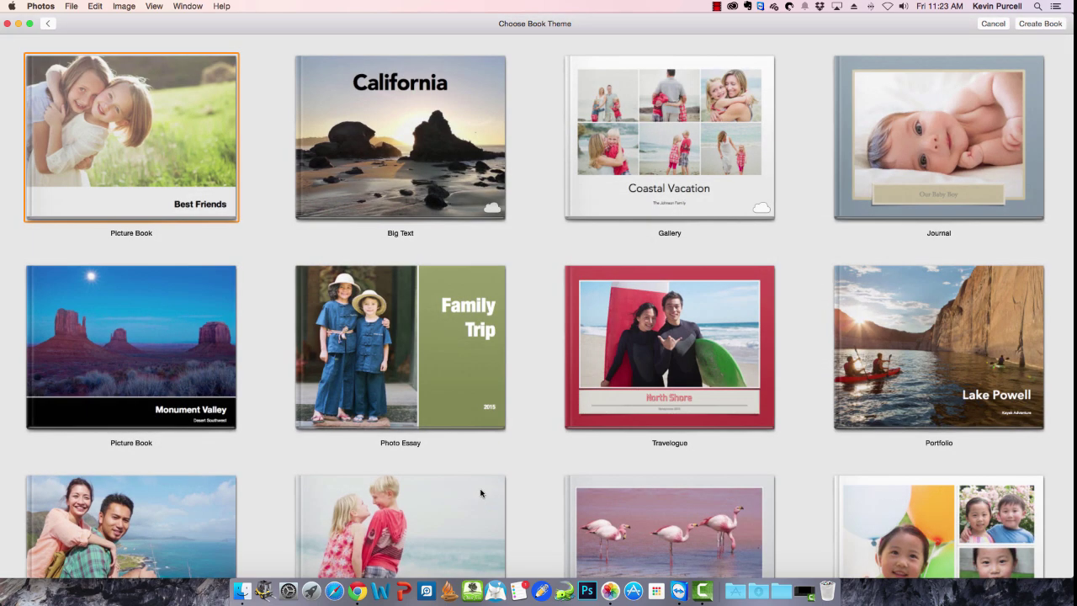
pyautogui.click(639, 352)
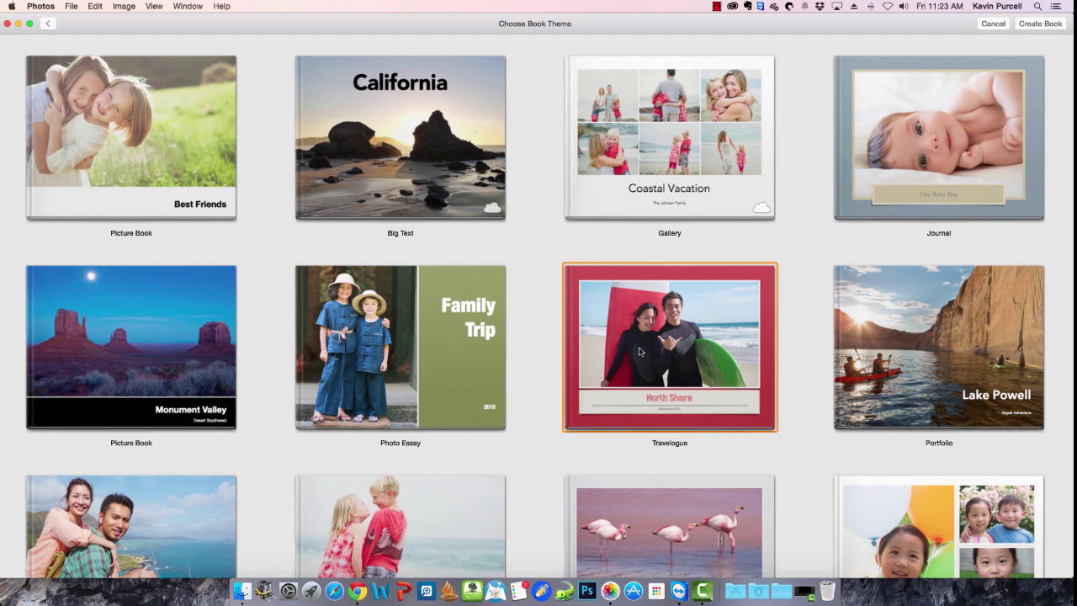
pyautogui.press('Return')
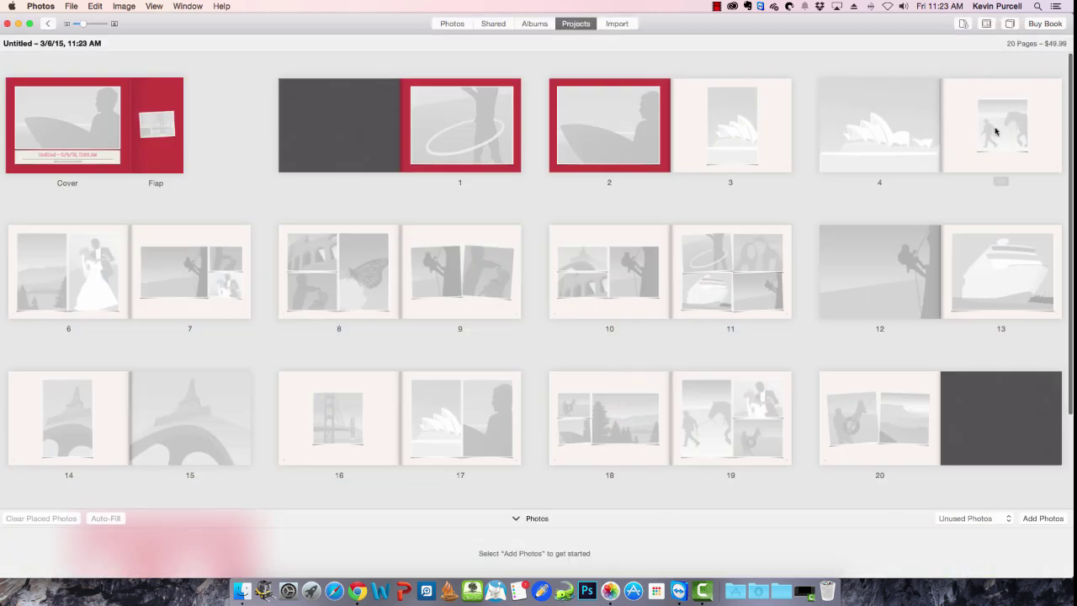
# Open the cover and flap spread full size, view its options, and deselect the cover
pyautogui.doubleClick(64, 118)
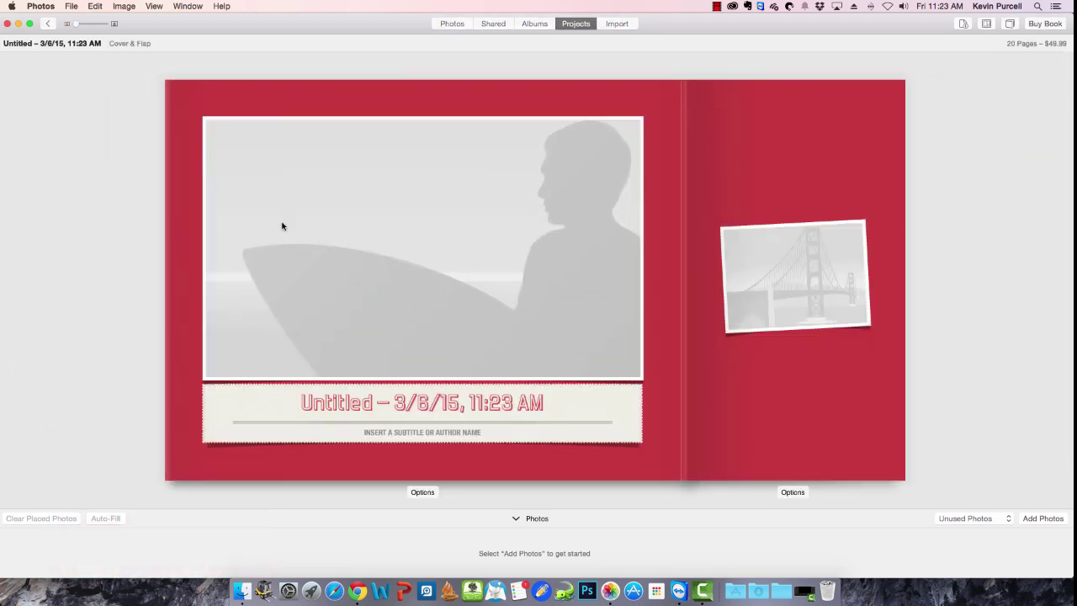
pyautogui.click(422, 492)
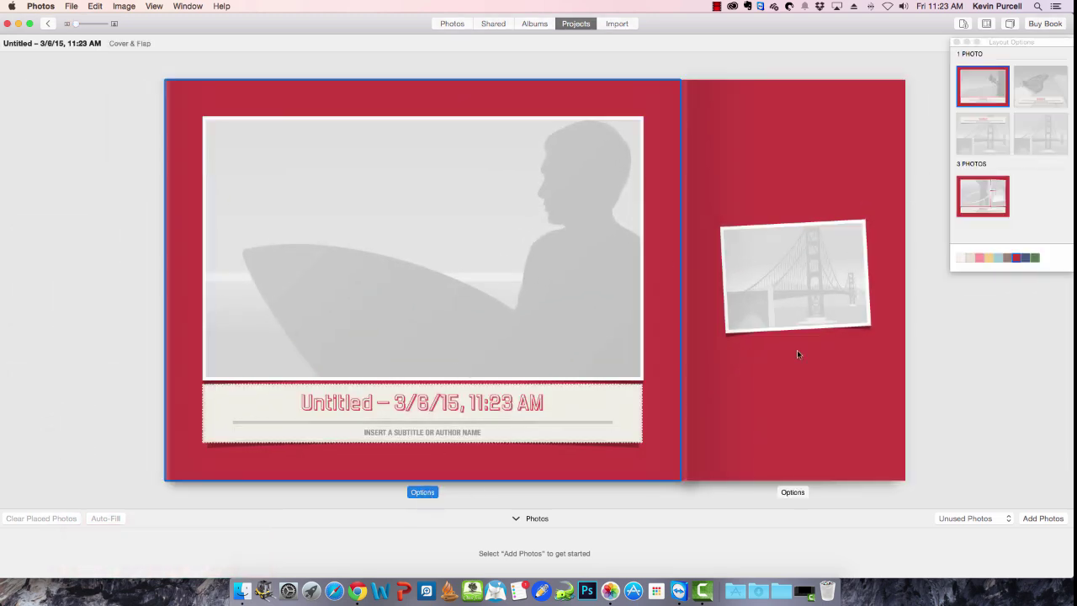
pyautogui.click(955, 428)
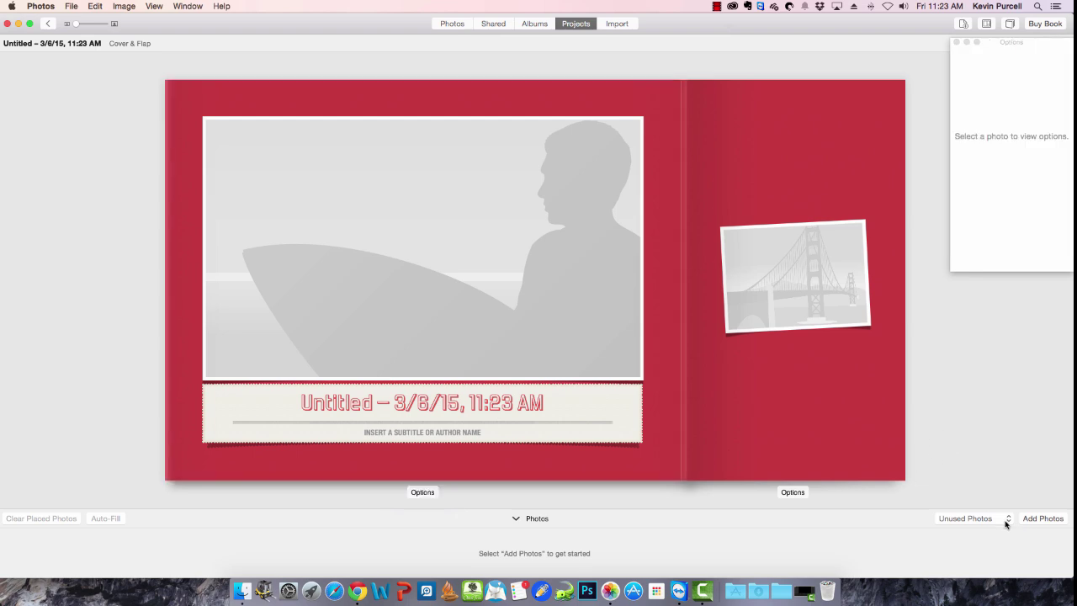
# Add one January 22 Morganton field photo to the book's photo tray
pyautogui.click(1043, 518)
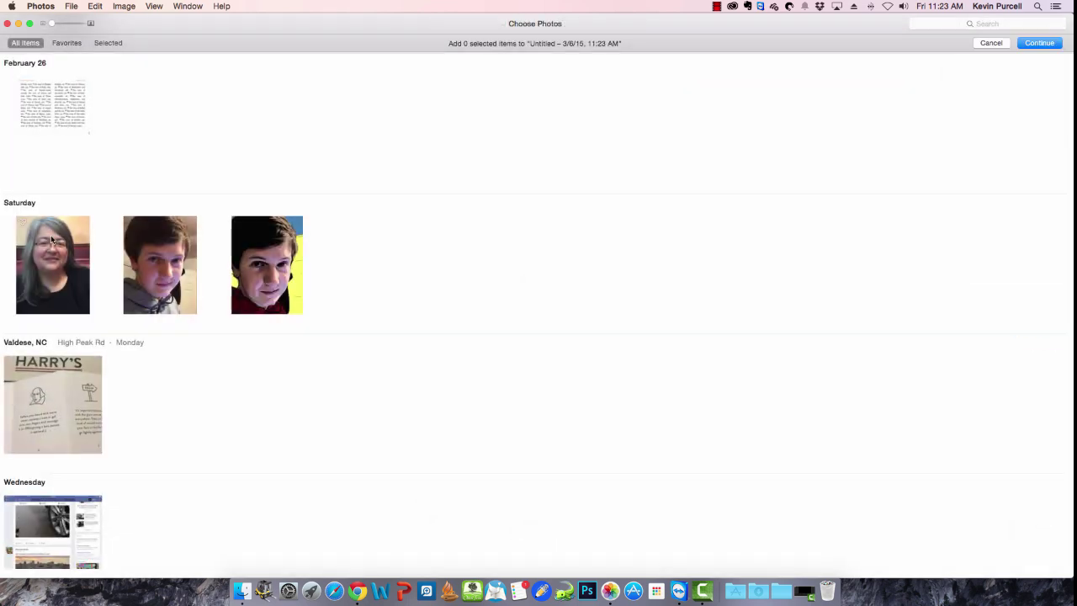
pyautogui.scroll(15, 119, 349)
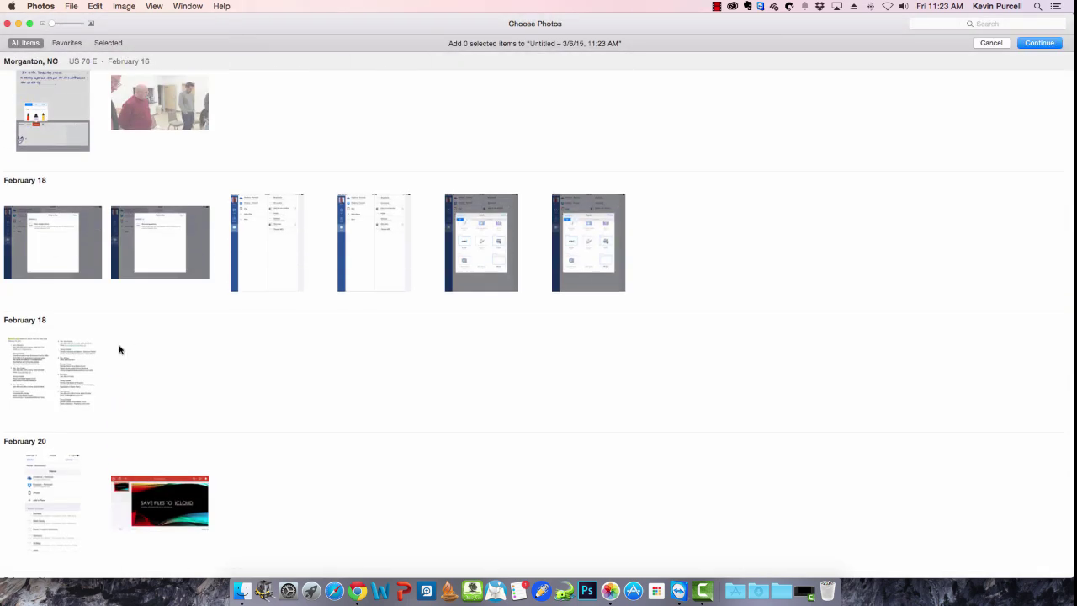
pyautogui.scroll(-6, 118, 347)
pyautogui.scroll(20, 120, 344)
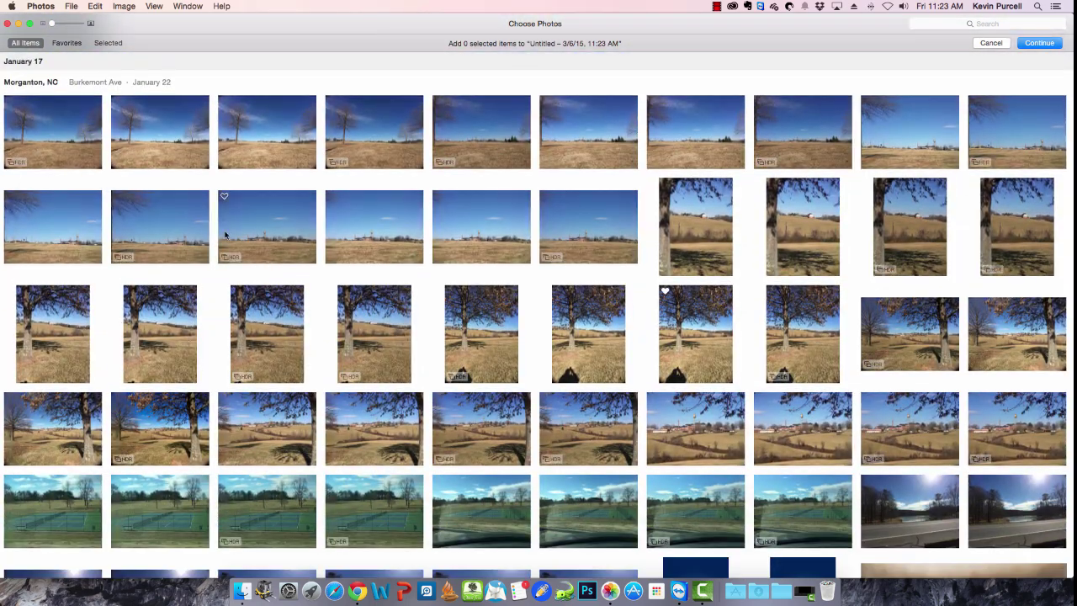
pyautogui.click(794, 135)
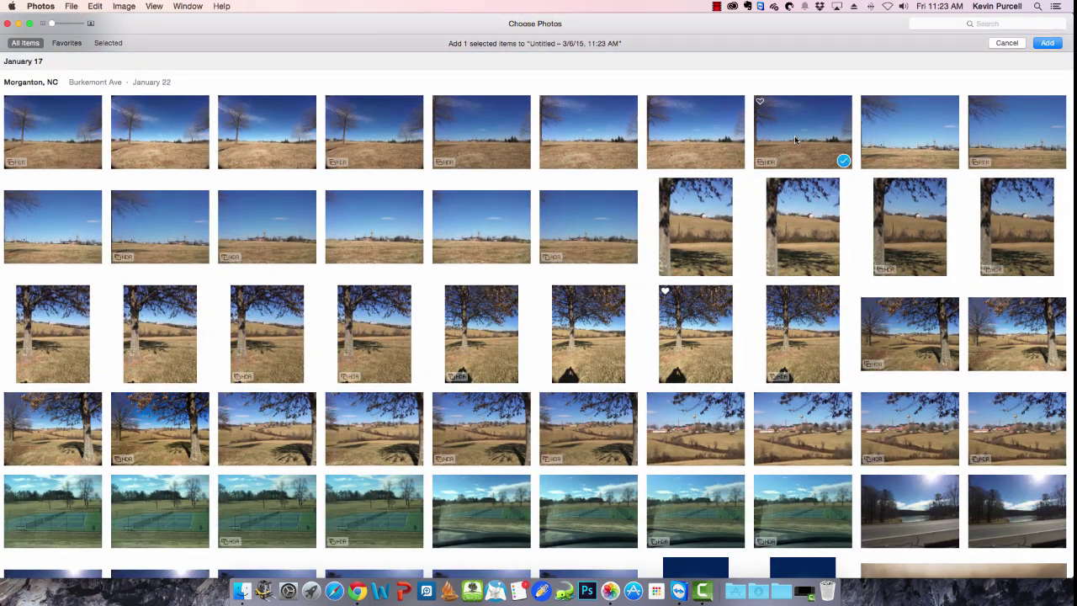
pyautogui.click(1049, 46)
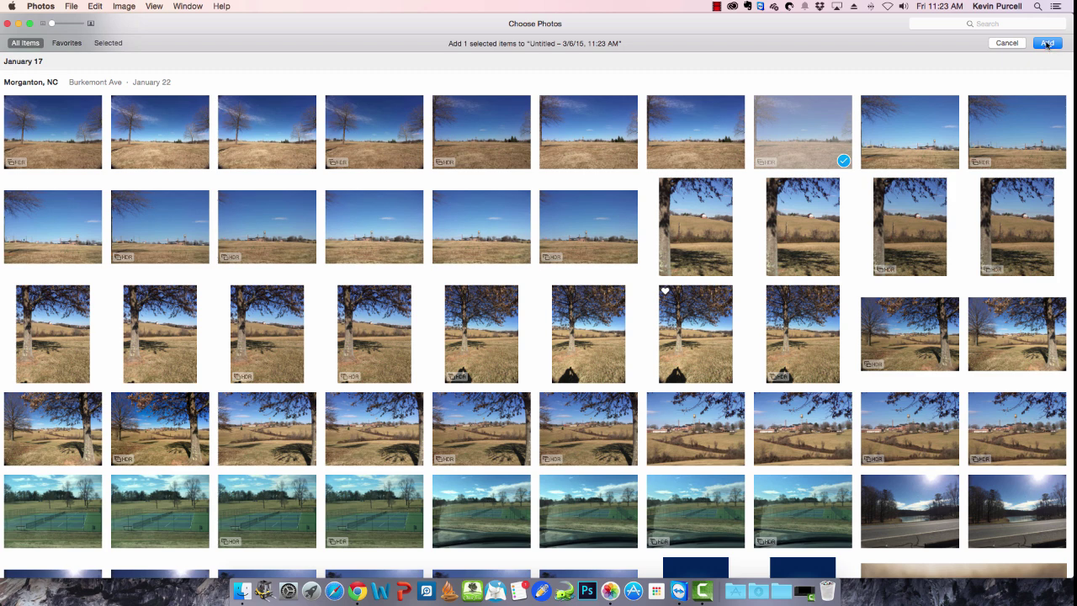
pyautogui.click(1046, 43)
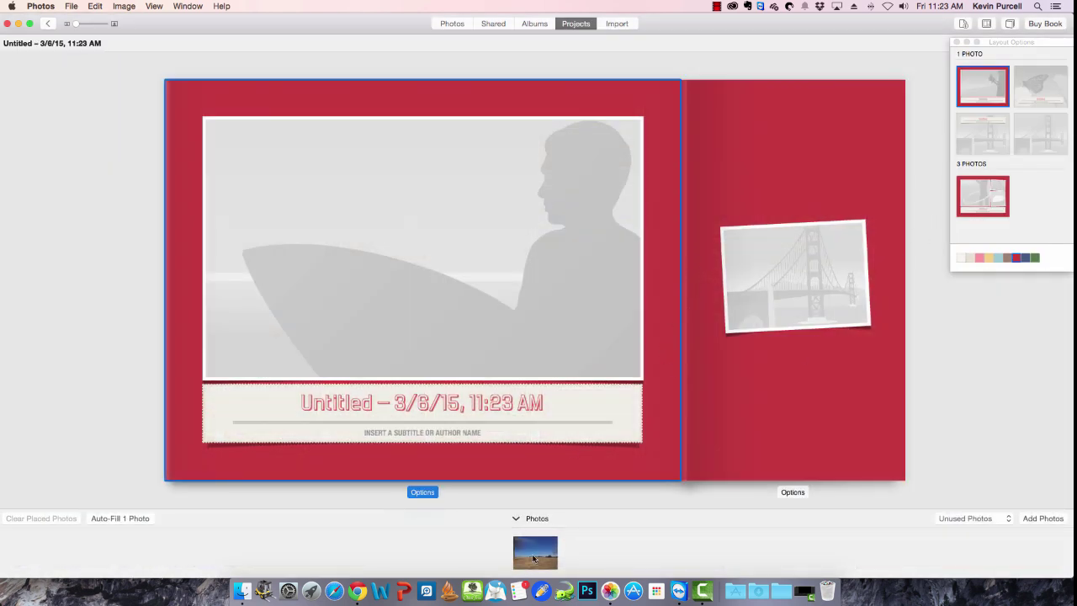
# Place the field photo on the cover and give it the Sepia filter
pyautogui.moveTo(533, 555); pyautogui.dragTo(420, 257)
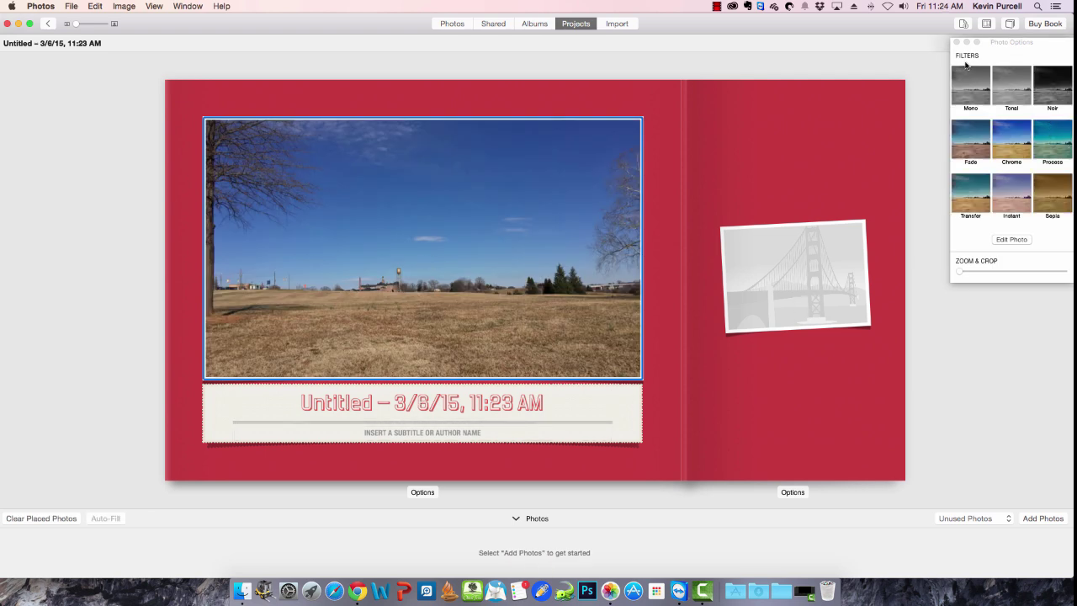
pyautogui.click(978, 190)
pyautogui.click(1028, 199)
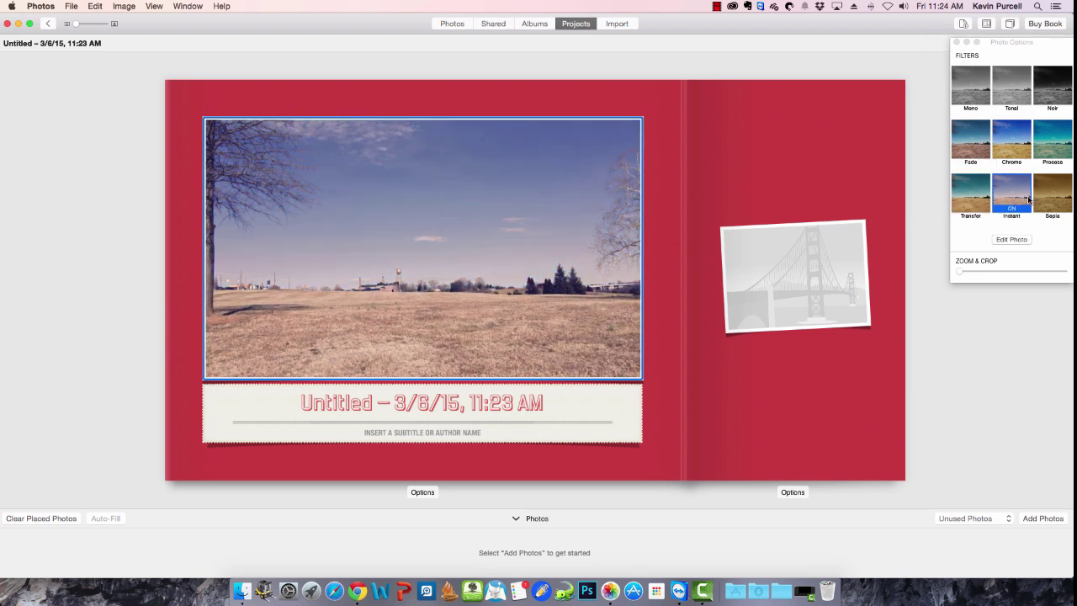
pyautogui.click(1054, 197)
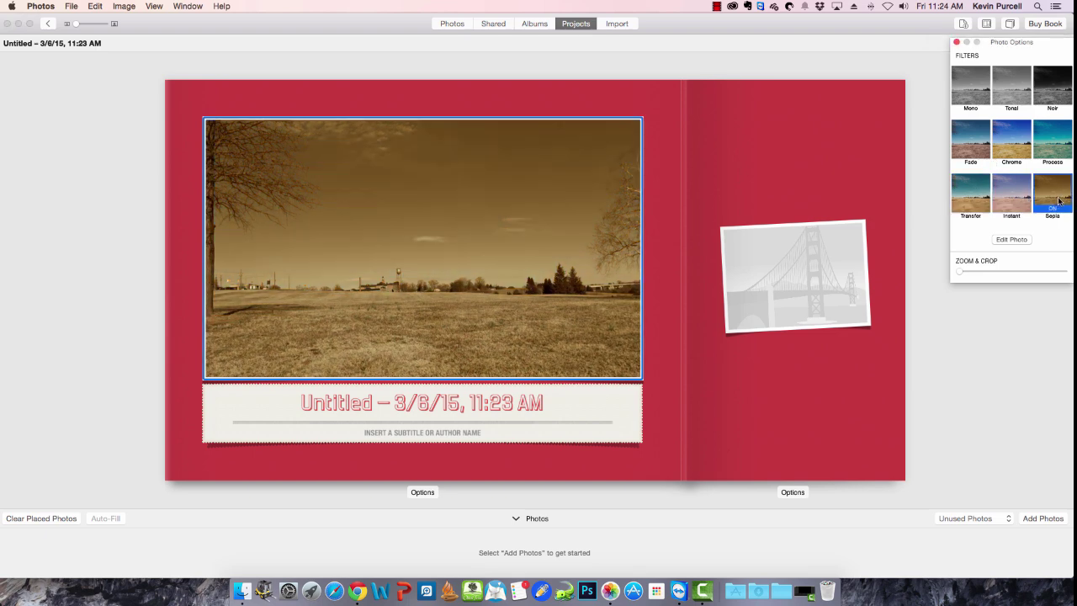
# Check the book's settings and page options without changes, then return to the all-pages overview
pyautogui.click(1010, 24)
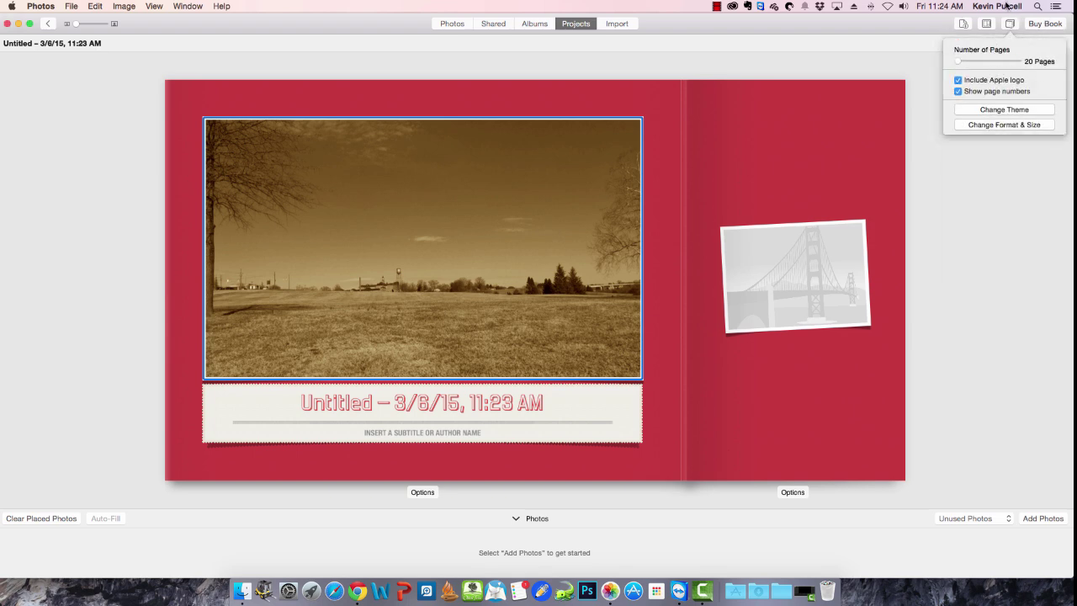
pyautogui.click(986, 29)
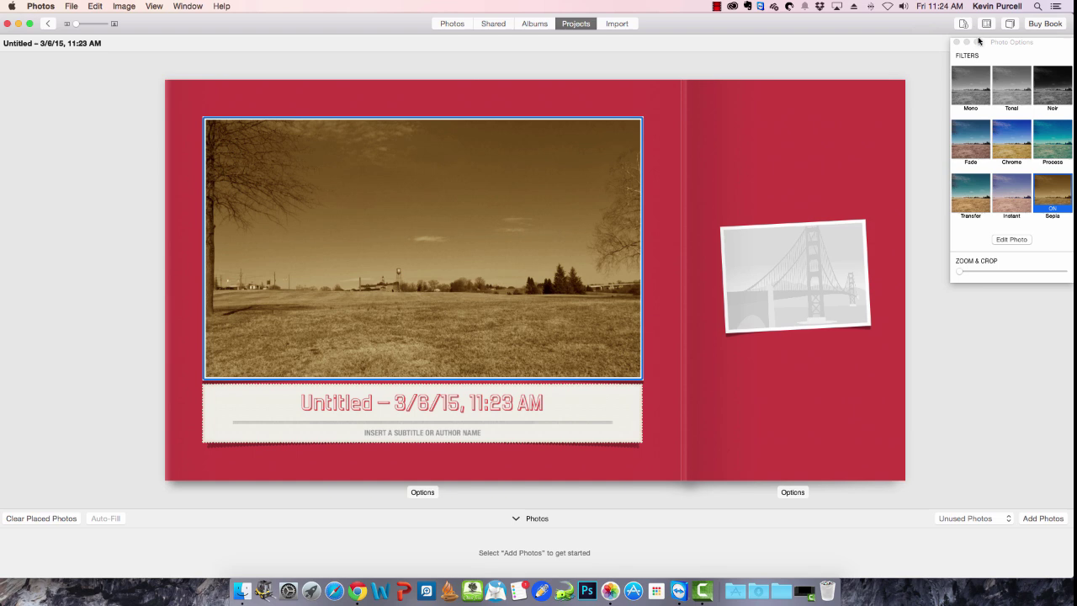
pyautogui.click(964, 25)
pyautogui.click(985, 39)
pyautogui.click(48, 23)
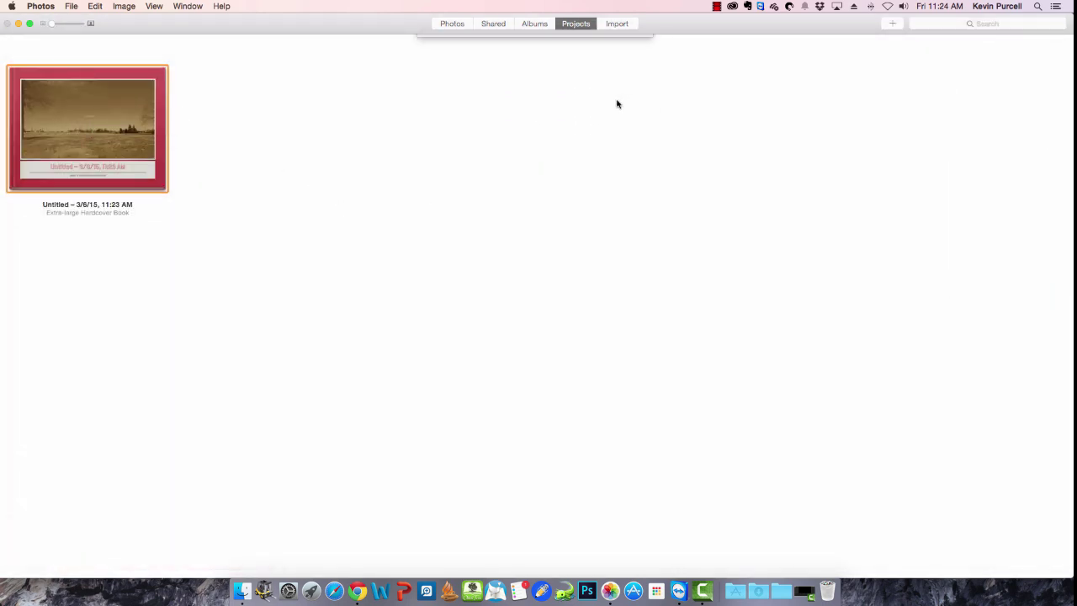
# Add the kitchen and classroom tables clips to the import selection (5 selected), then return to the library
pyautogui.click(614, 24)
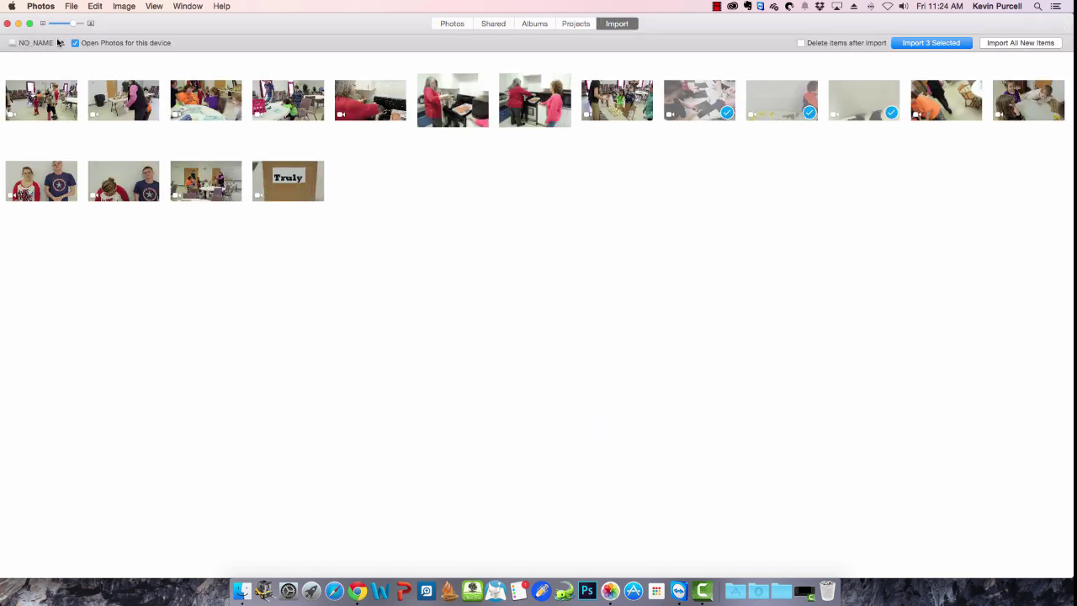
pyautogui.click(624, 102)
pyautogui.click(452, 101)
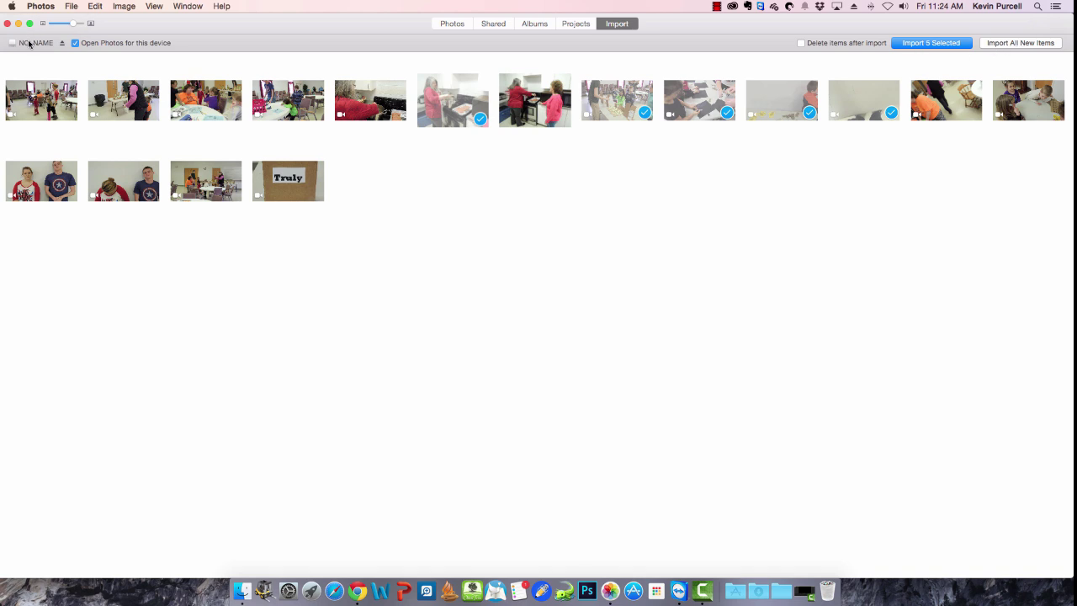
pyautogui.click(448, 25)
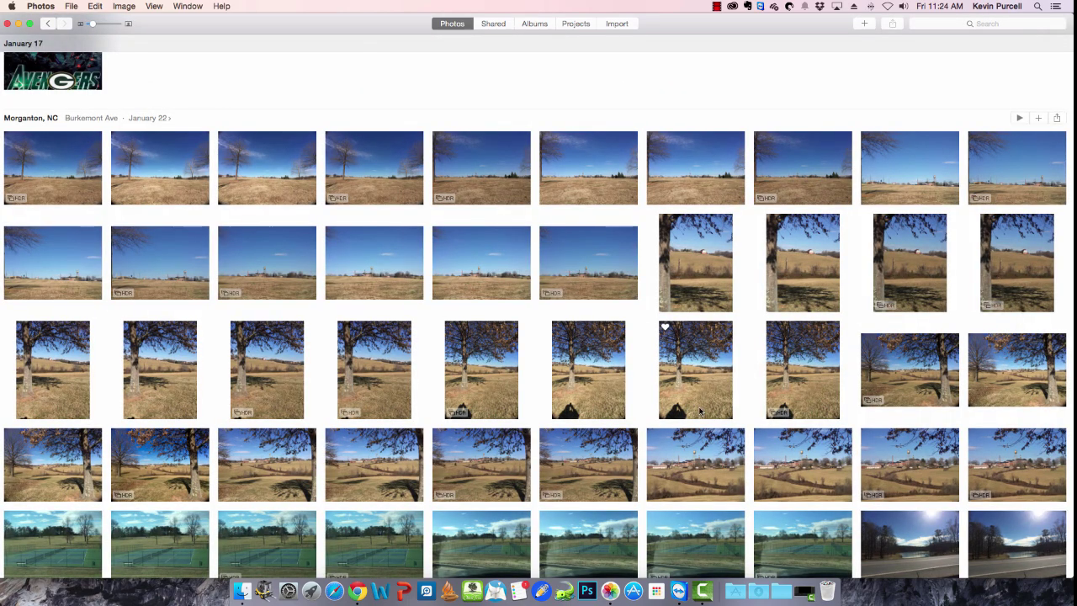
# Open the tree-with-shadow photo full size, favourite it, and enter Edit mode
pyautogui.doubleClick(685, 361)
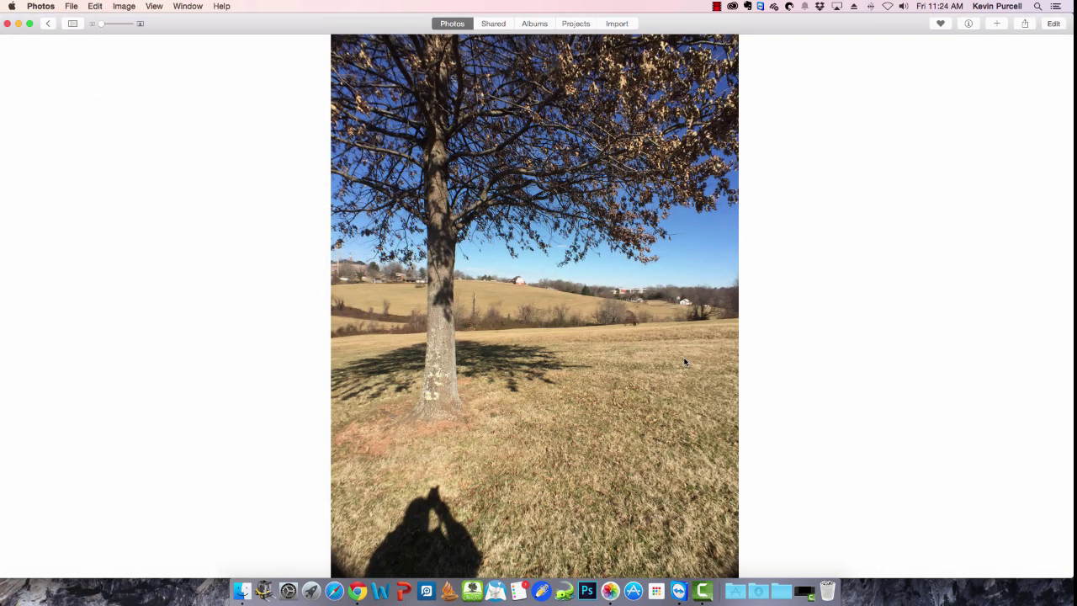
pyautogui.click(941, 24)
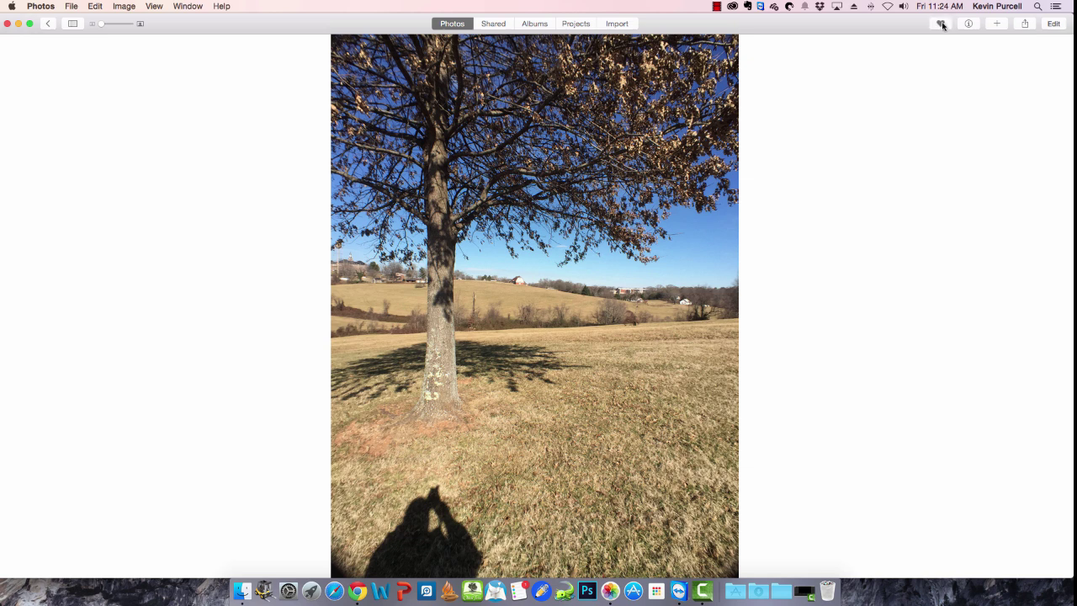
pyautogui.click(1054, 25)
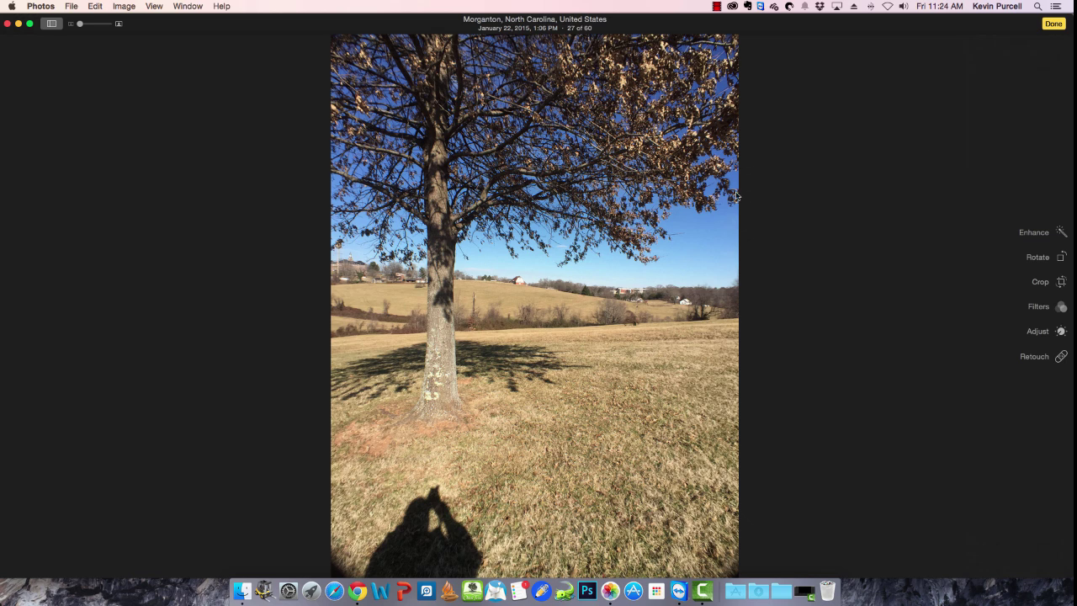
# Show the thumbnail strip and view the lake photo, then tree photo 22 of 60
pyautogui.click(52, 25)
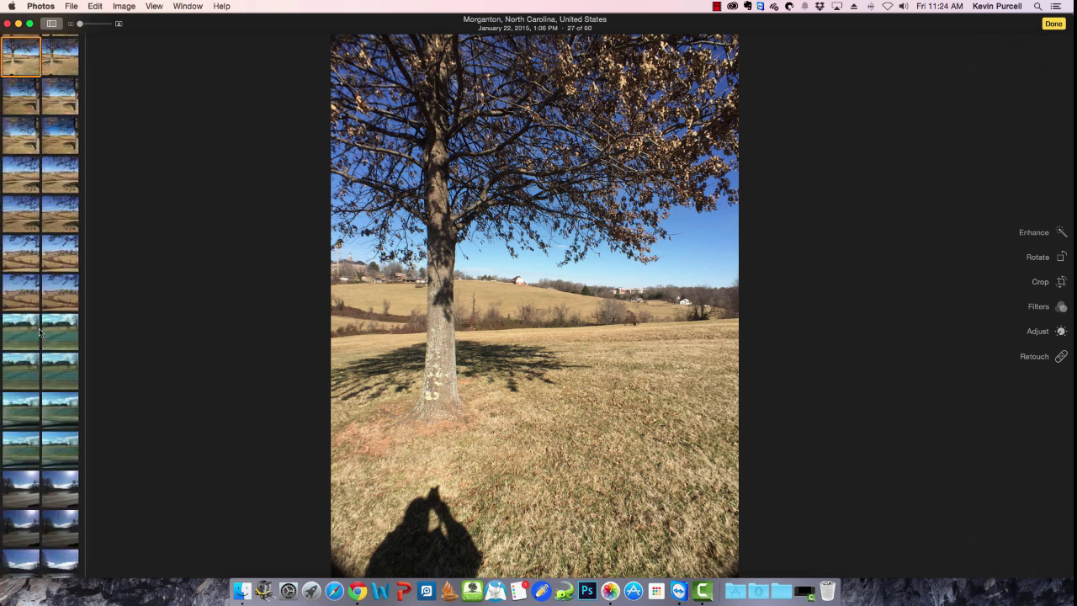
pyautogui.scroll(10, 42, 383)
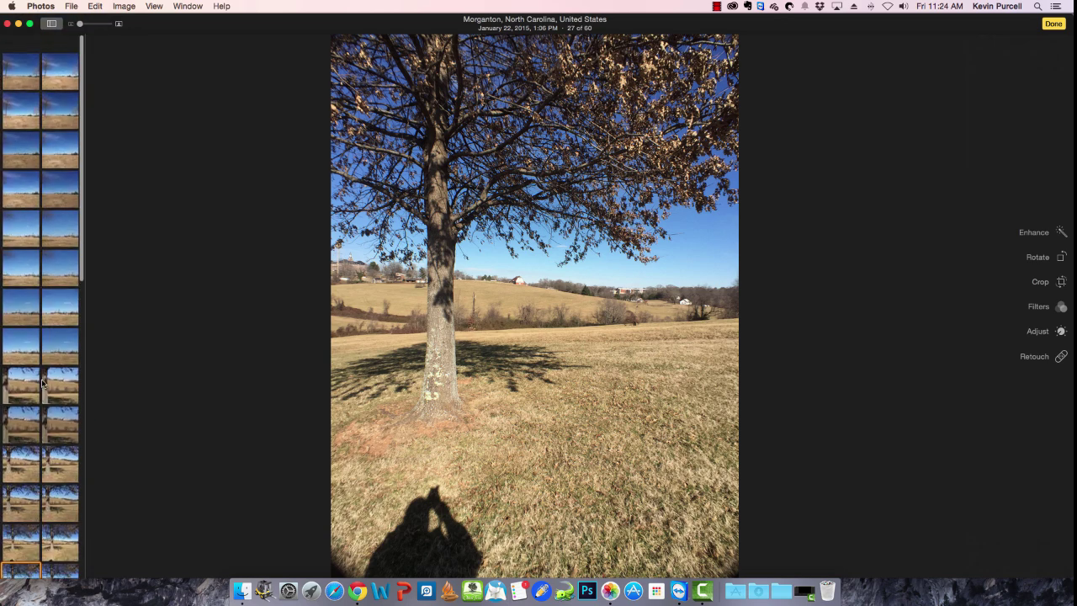
pyautogui.scroll(-15, 42, 383)
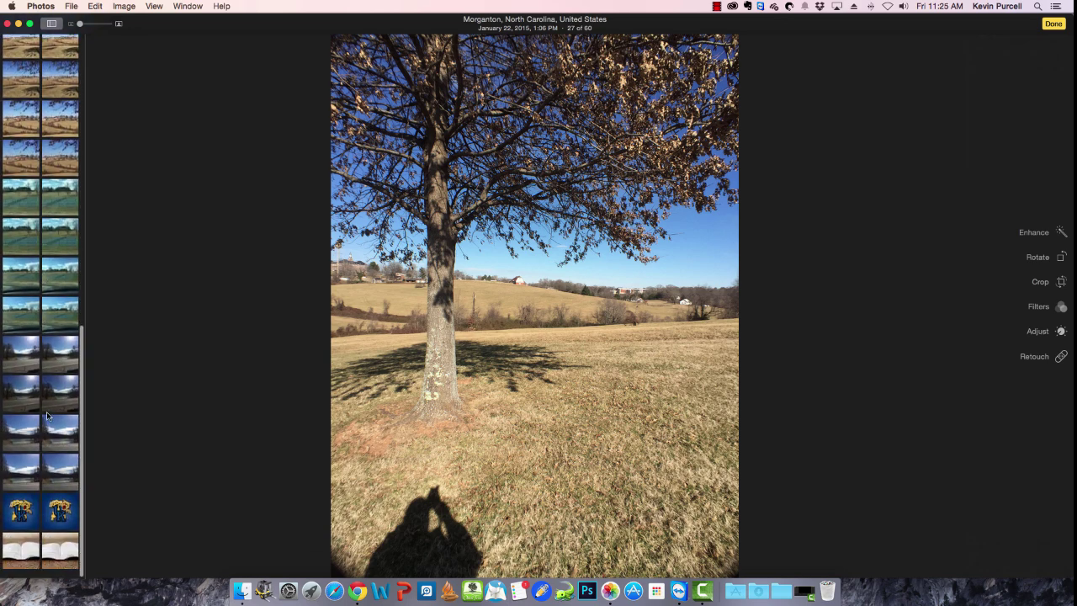
pyautogui.click(59, 432)
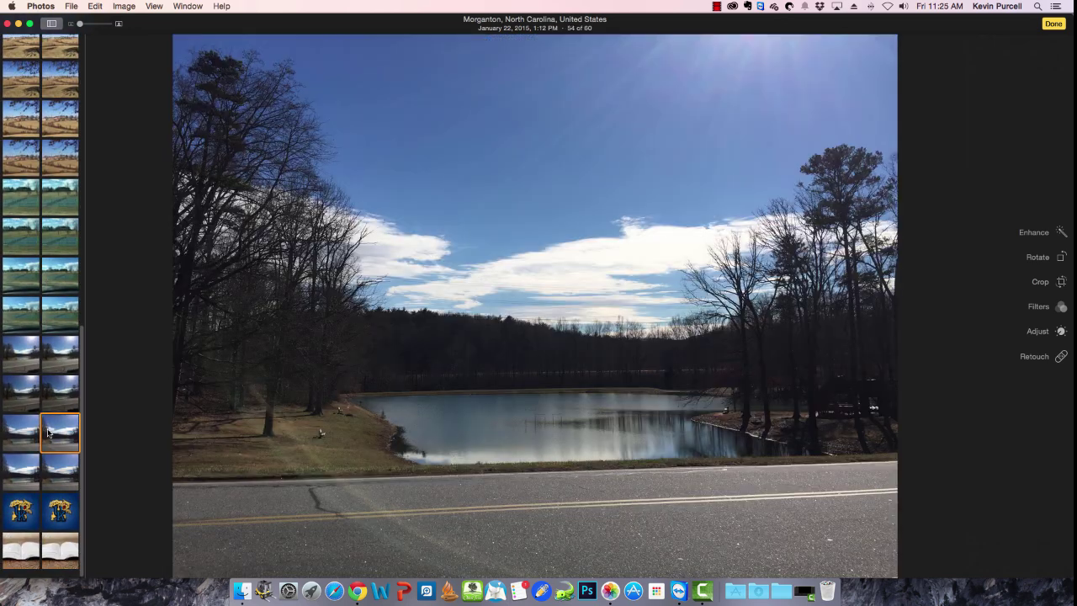
pyautogui.scroll(10, 40, 107)
pyautogui.click(55, 119)
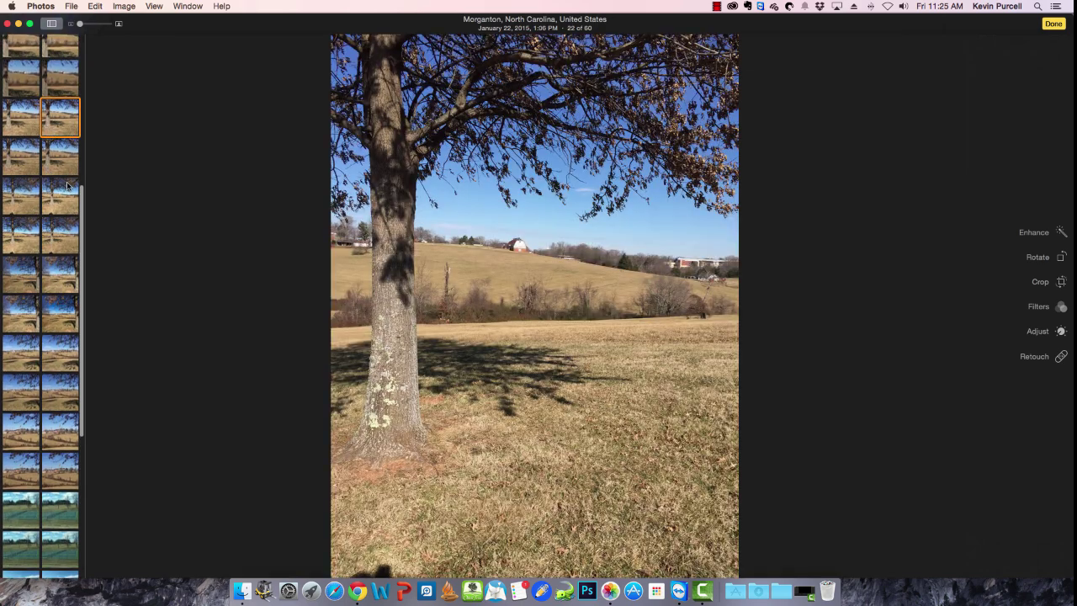
# Browse photos 35, 31 and 17 of 60, then step ahead to tree photo 25 of 60
pyautogui.scroll(5, 61, 286)
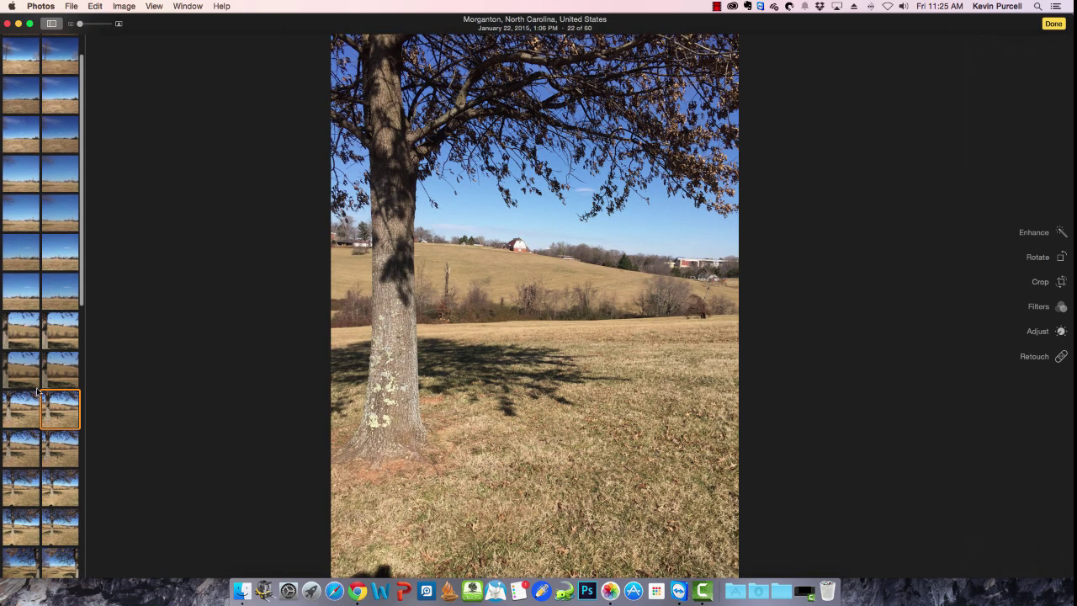
pyautogui.scroll(-5, 42, 381)
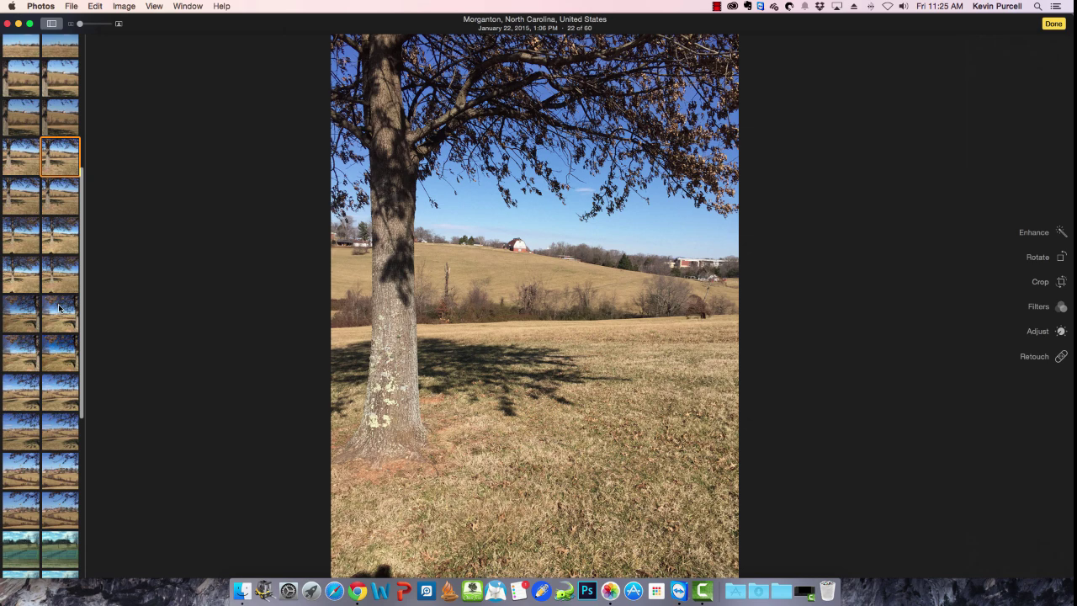
pyautogui.scroll(3, 59, 309)
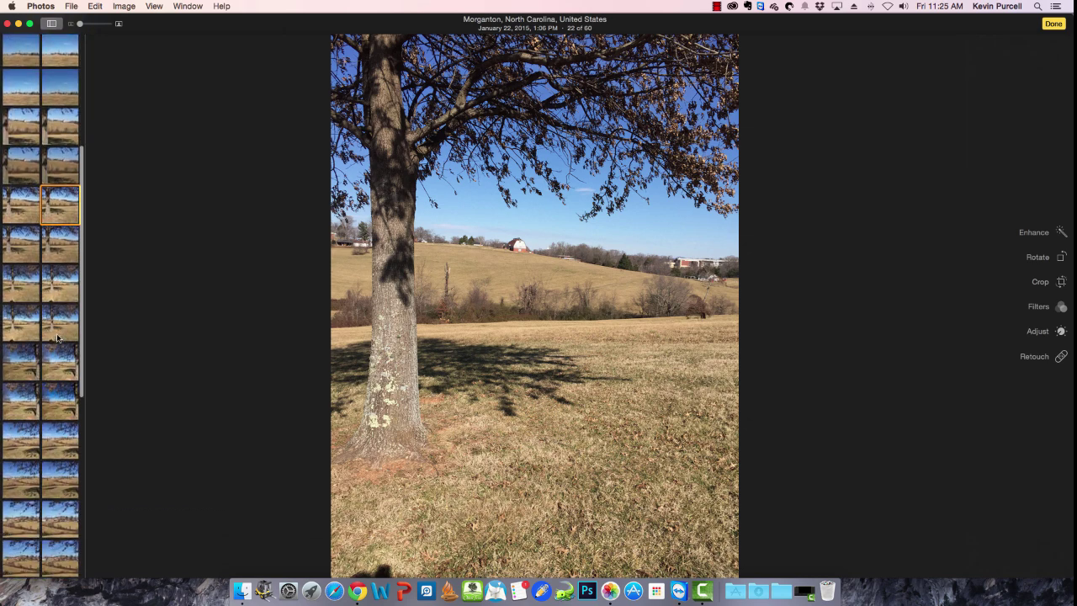
pyautogui.scroll(-5, 58, 338)
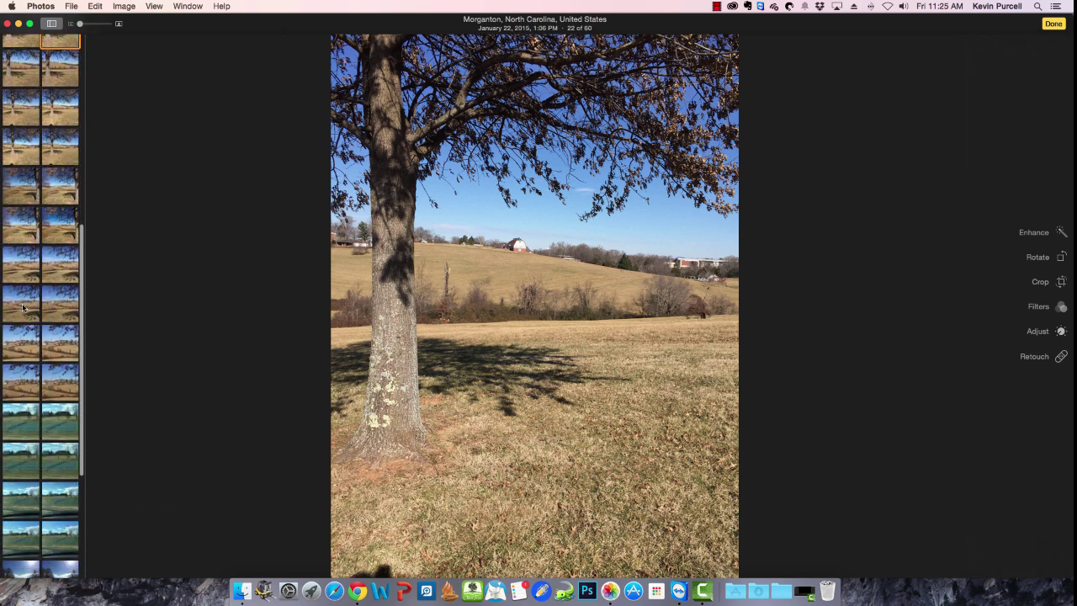
pyautogui.click(23, 307)
pyautogui.click(33, 212)
pyautogui.scroll(5, 52, 250)
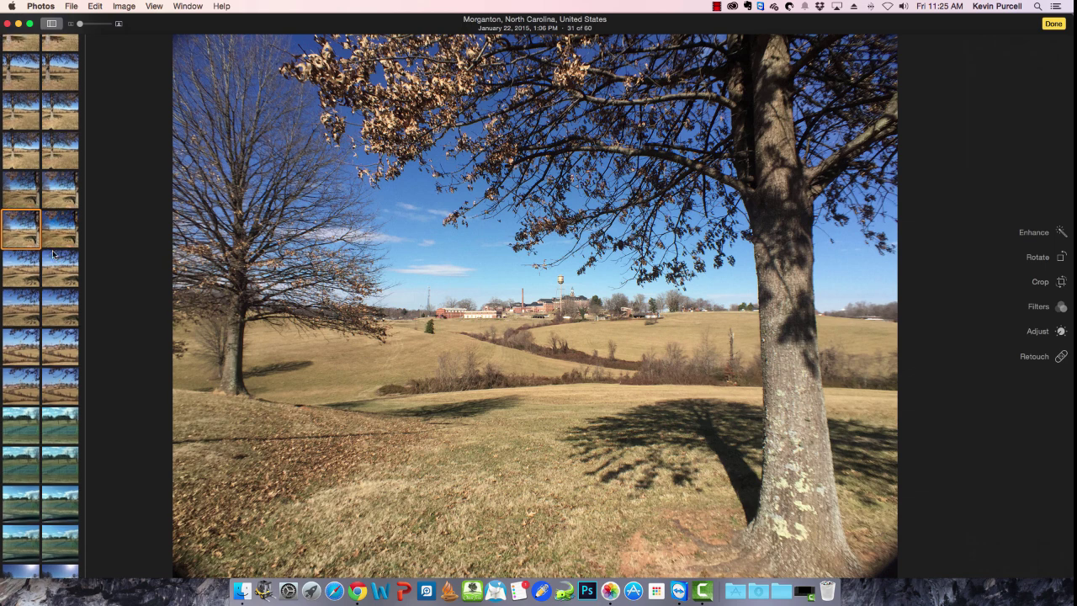
pyautogui.click(14, 369)
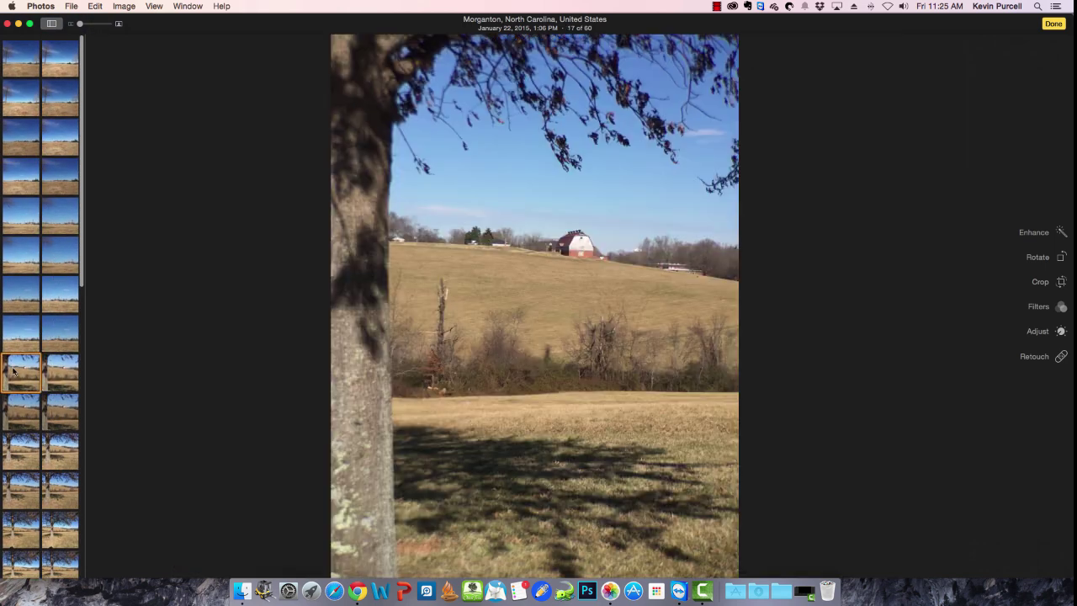
pyautogui.press('Down')
pyautogui.press('Down')
pyautogui.press('Down')
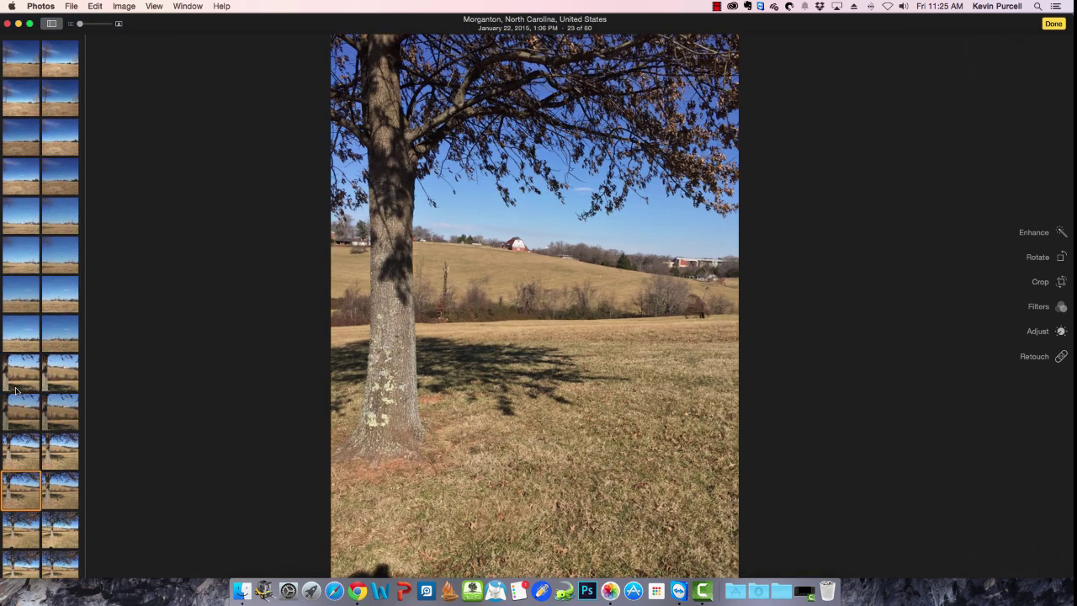
pyautogui.press('Down')
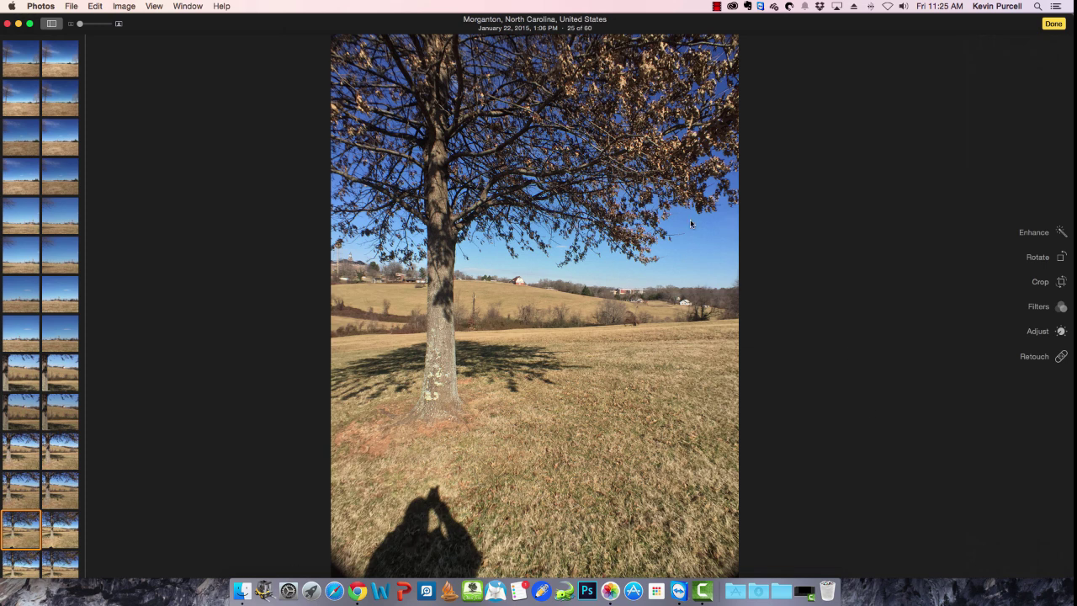
# Auto-enhance the tree photo, rotate it through two full turns back upright, and enter Crop
pyautogui.click(1059, 233)
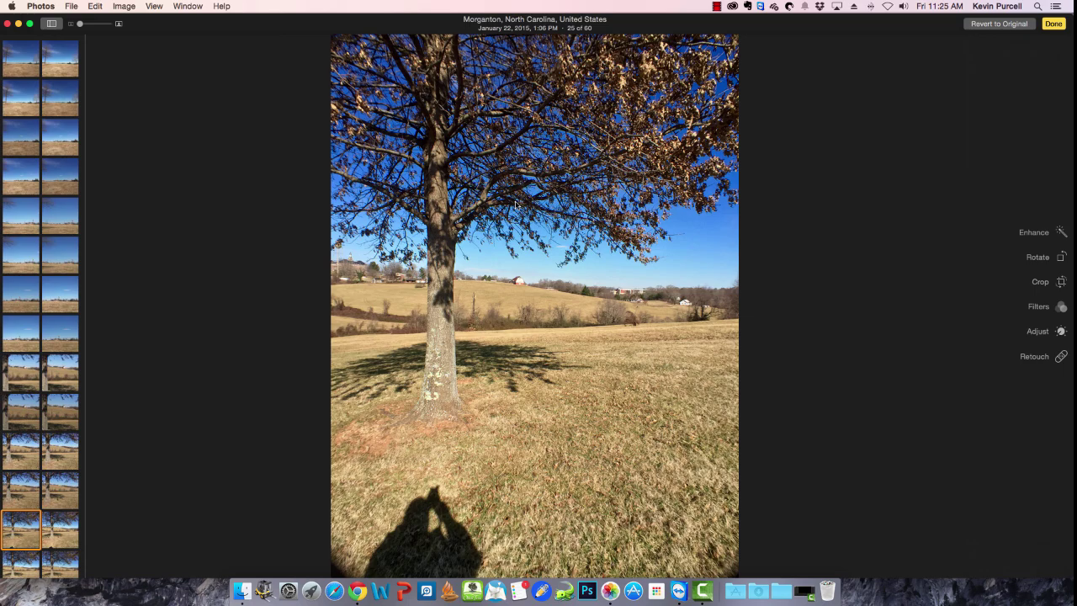
pyautogui.click(1061, 258)
pyautogui.click(1062, 258)
pyautogui.click(1061, 258)
pyautogui.click(1061, 258)
pyautogui.click(1058, 259)
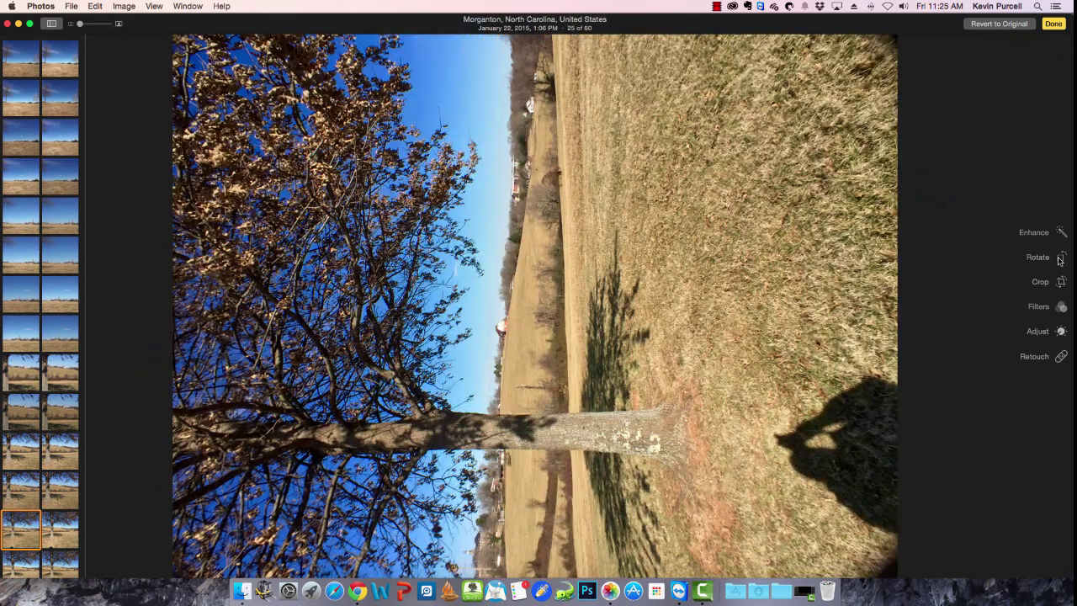
pyautogui.click(1060, 259)
pyautogui.click(1060, 260)
pyautogui.click(1059, 260)
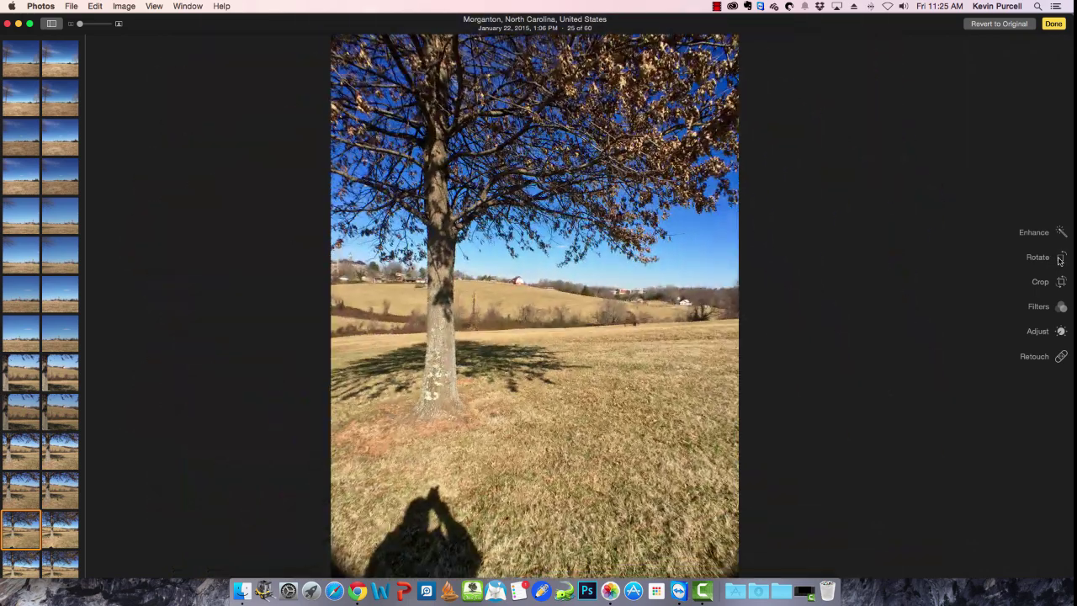
pyautogui.click(1062, 282)
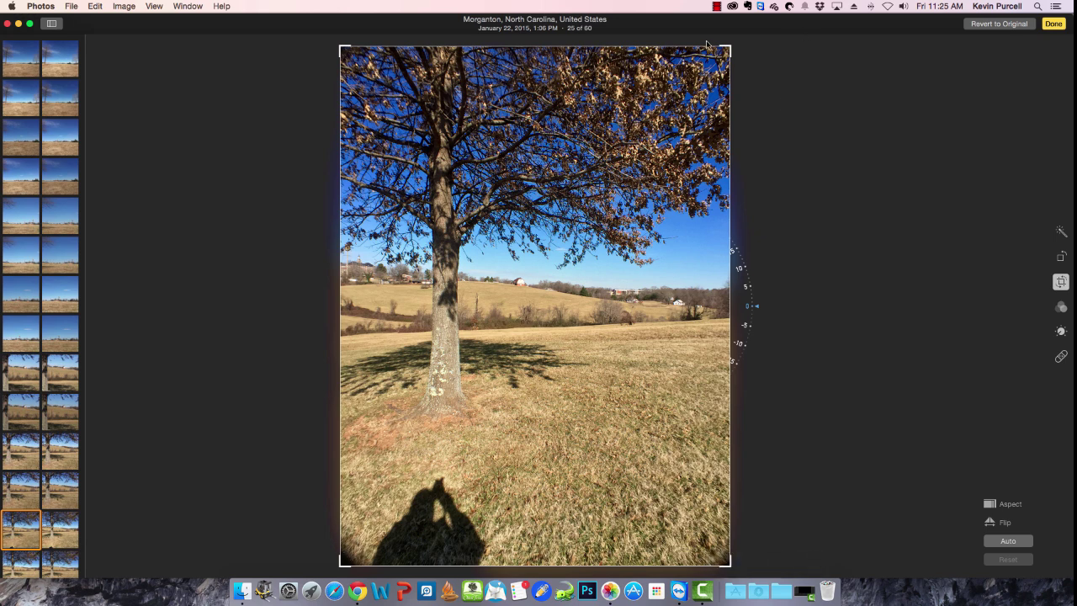
# Try trimming the crop edges and flipping the tree photo, then reset it to its original framing
pyautogui.moveTo(728, 48); pyautogui.dragTo(728, 65)
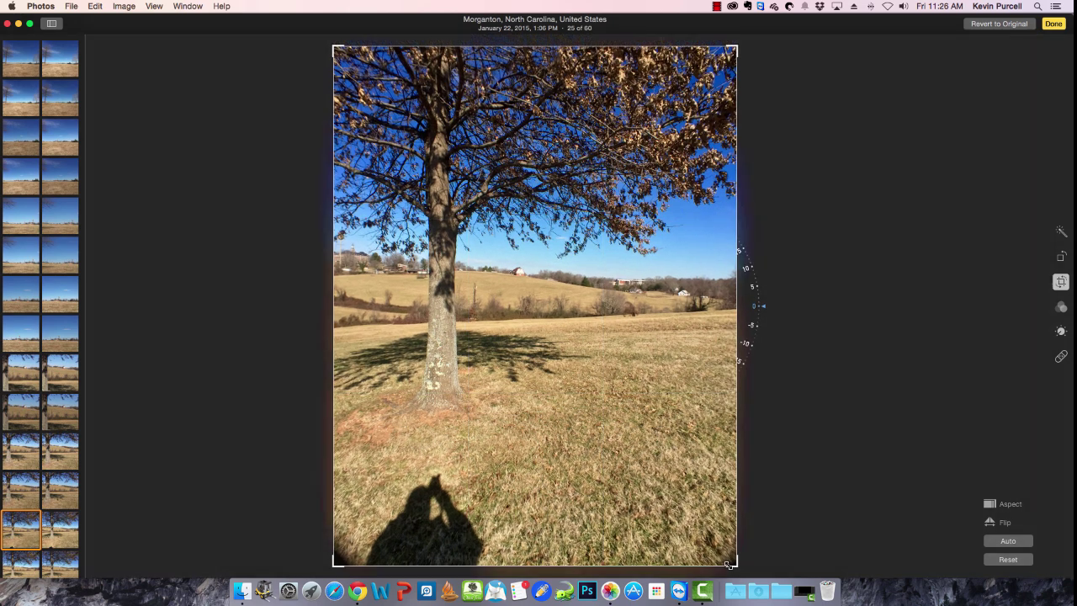
pyautogui.moveTo(729, 564); pyautogui.dragTo(728, 466)
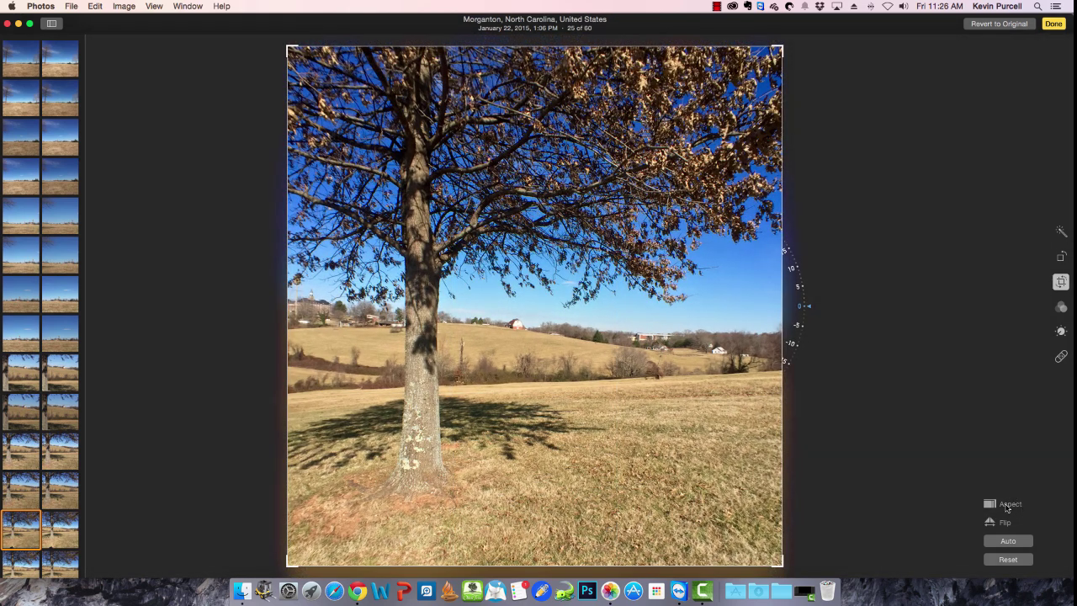
pyautogui.click(1006, 505)
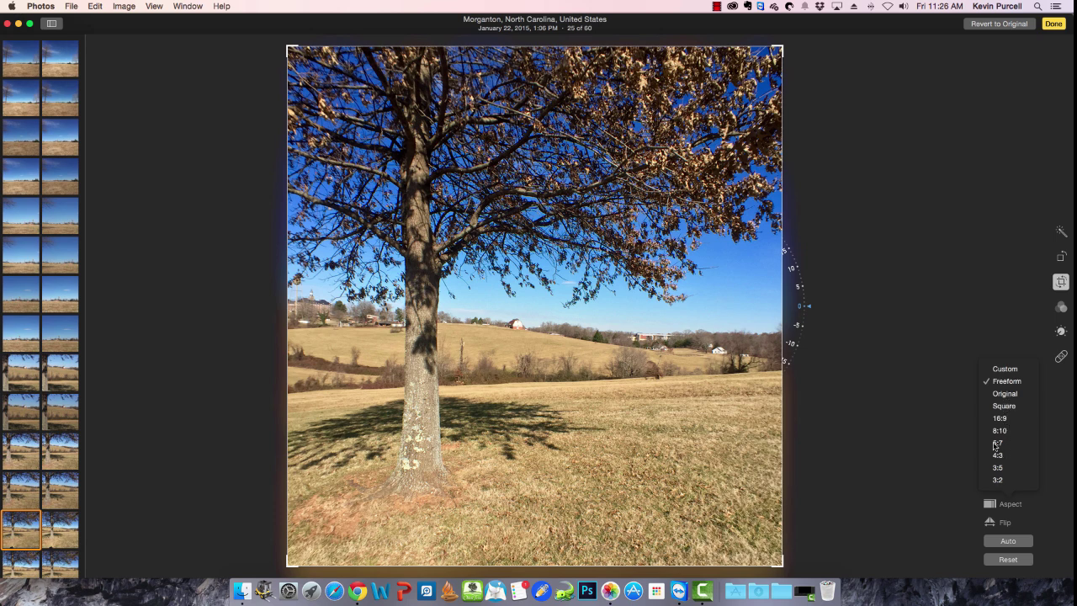
pyautogui.click(910, 454)
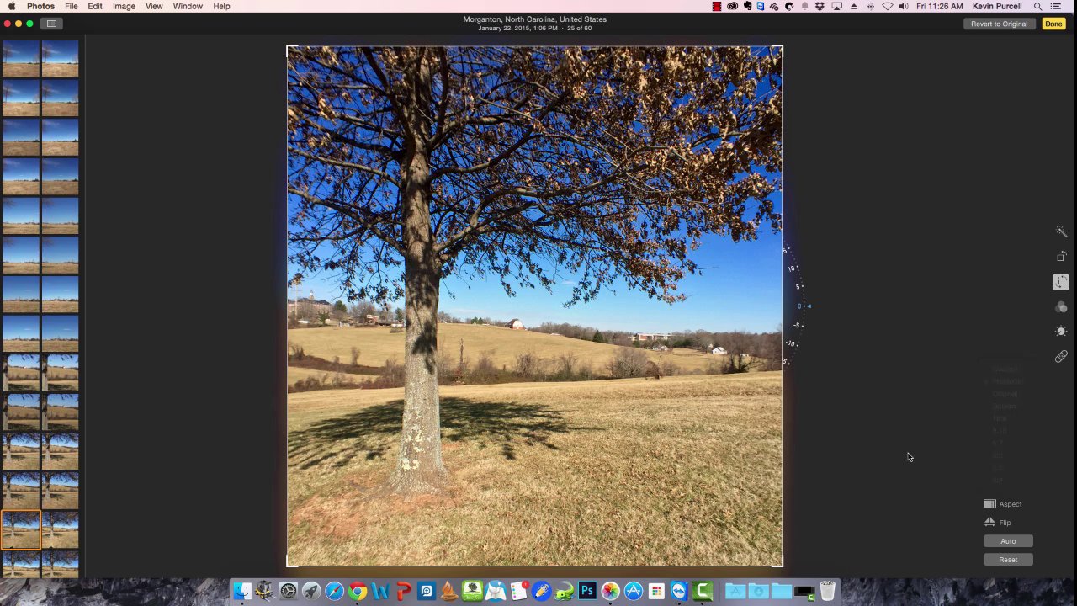
pyautogui.click(998, 523)
pyautogui.click(998, 523)
pyautogui.click(1014, 22)
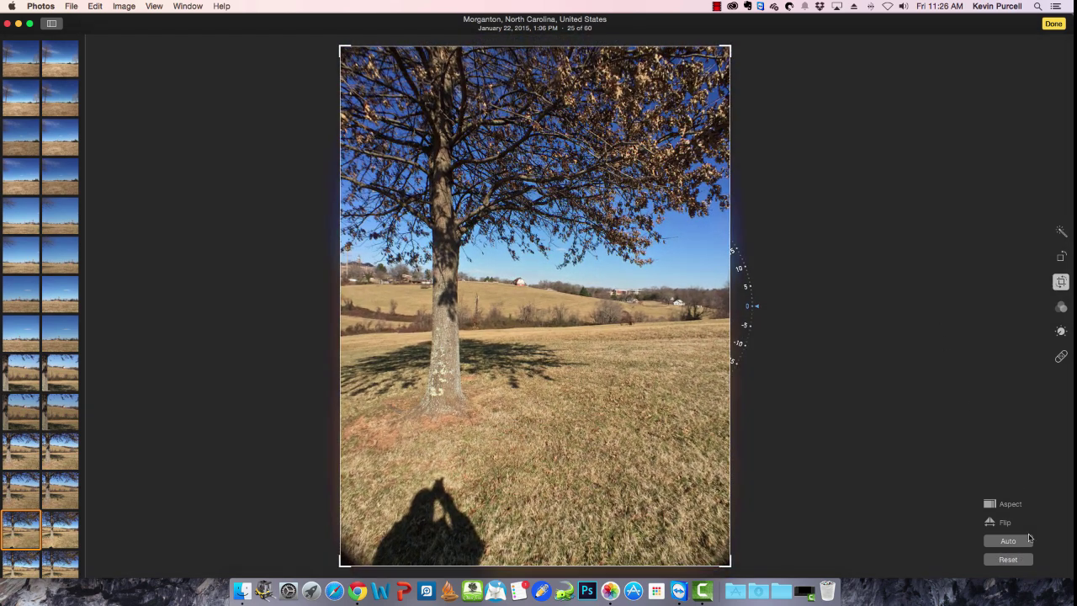
# Crop the photographer's shadow off the bottom of the tree photo, leaving it untilted
pyautogui.click(1009, 540)
pyautogui.moveTo(755, 303)
pyautogui.mouseDown()
pyautogui.moveTo(757, 186)
pyautogui.moveTo(757, 302)
pyautogui.mouseUp()
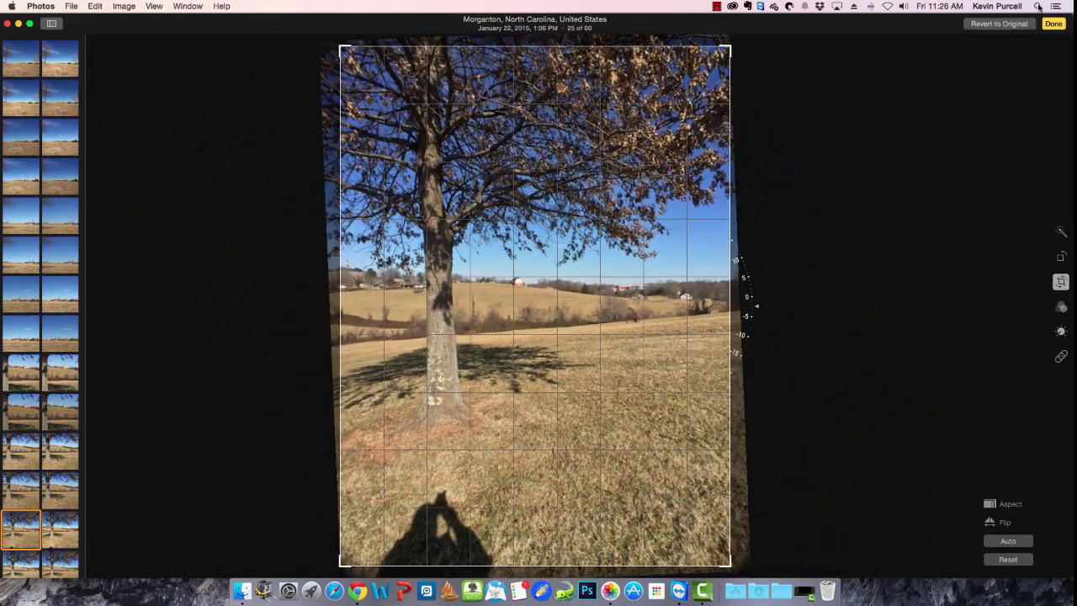
pyautogui.click(994, 24)
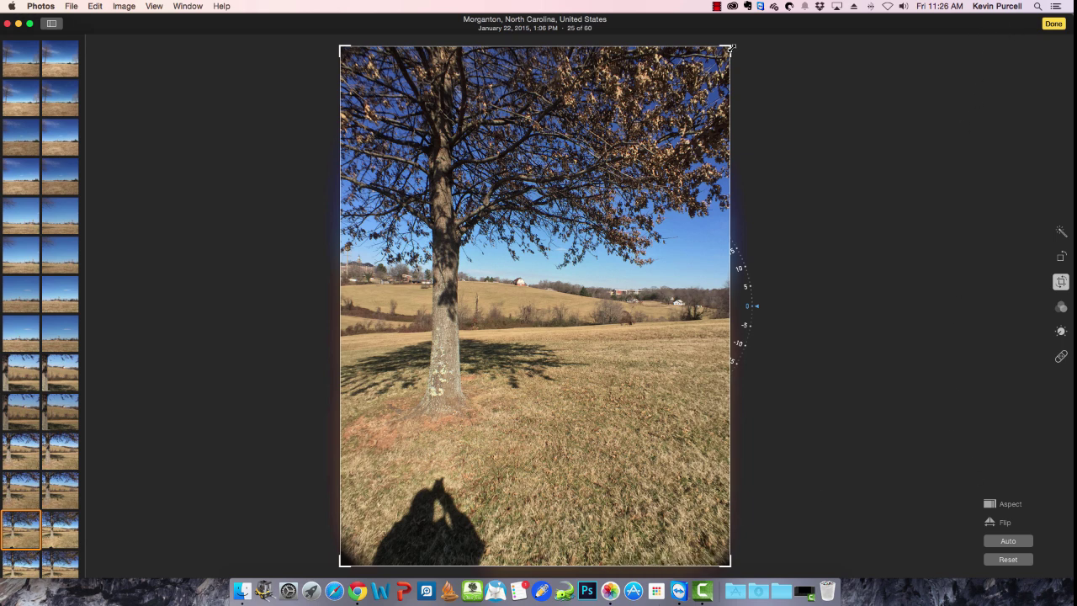
pyautogui.moveTo(730, 48); pyautogui.dragTo(729, 71)
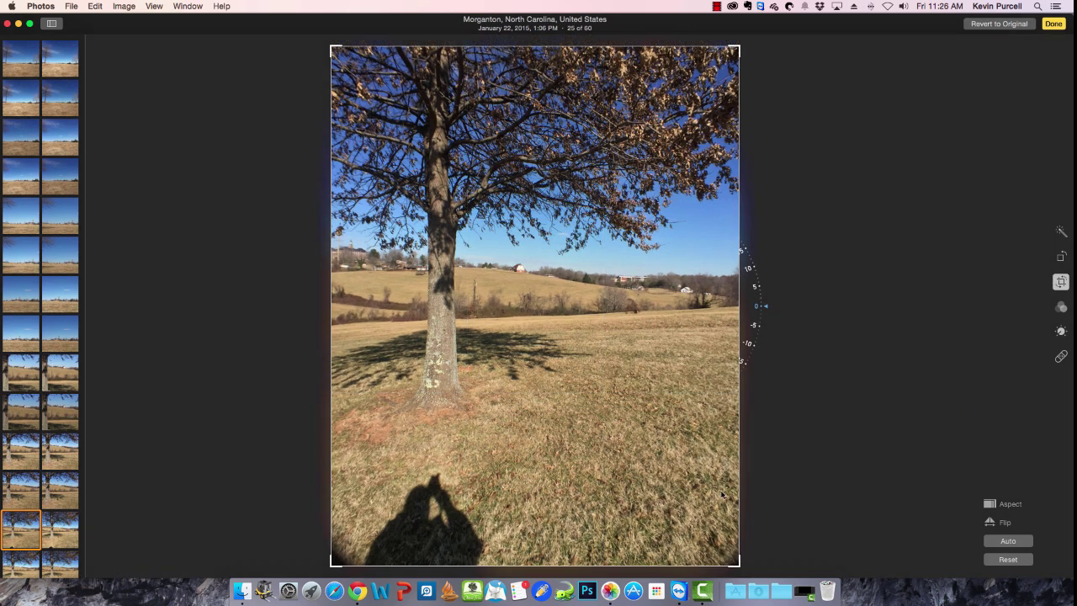
pyautogui.moveTo(740, 561); pyautogui.dragTo(737, 466)
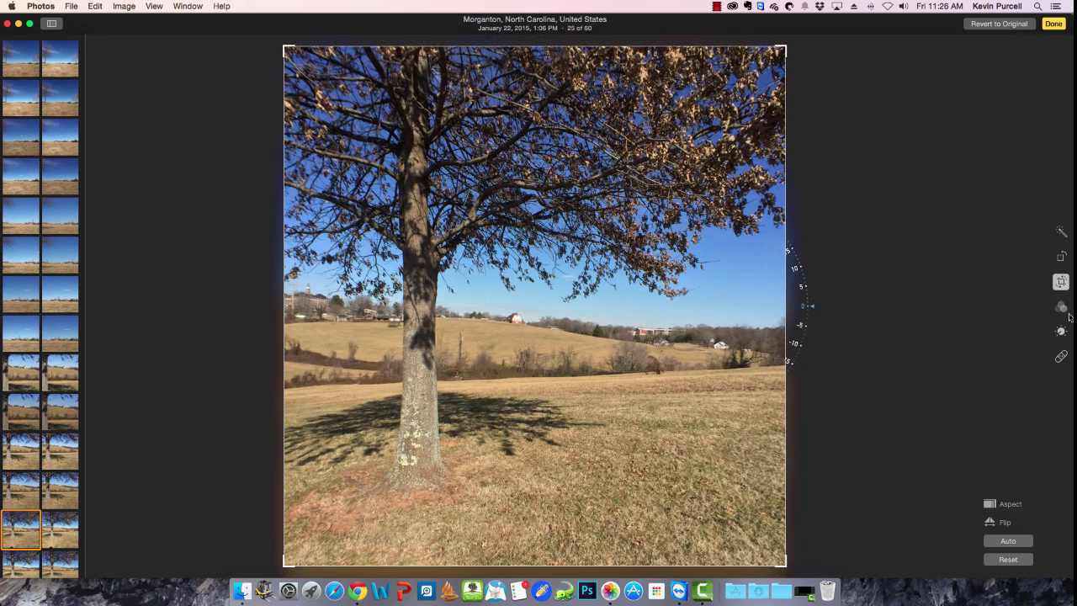
# Auto-enhance the cropped photo, save the edit, and reopen it for editing
pyautogui.click(1061, 233)
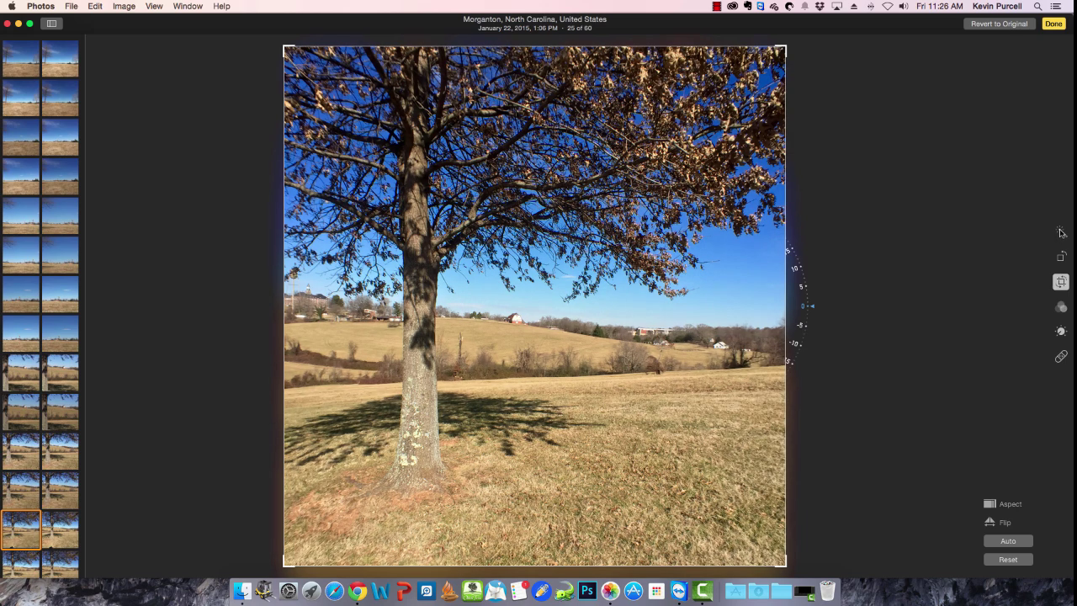
pyautogui.click(1053, 24)
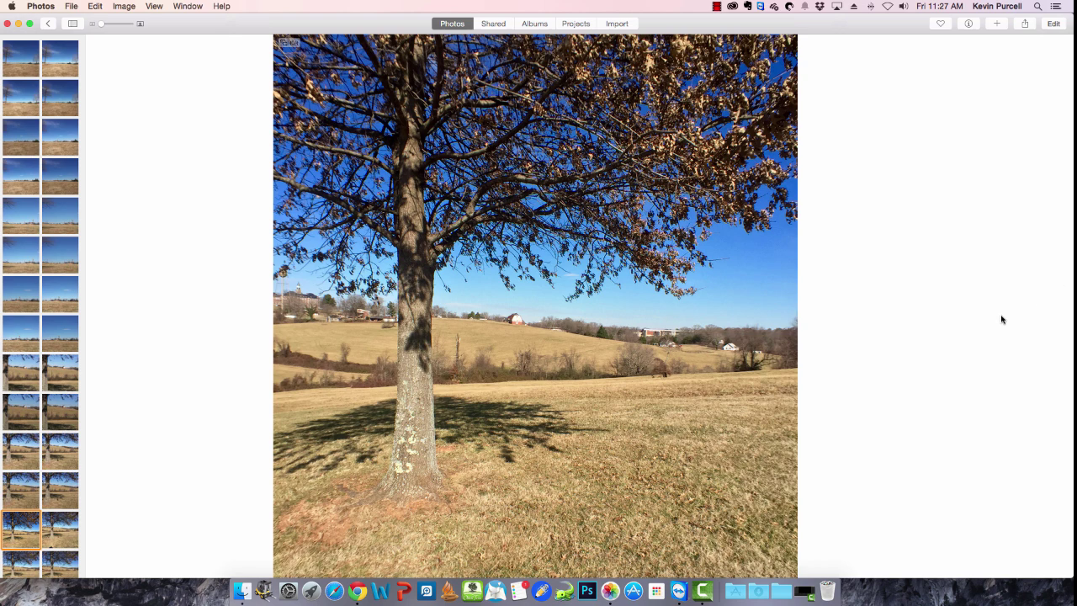
pyautogui.click(1053, 24)
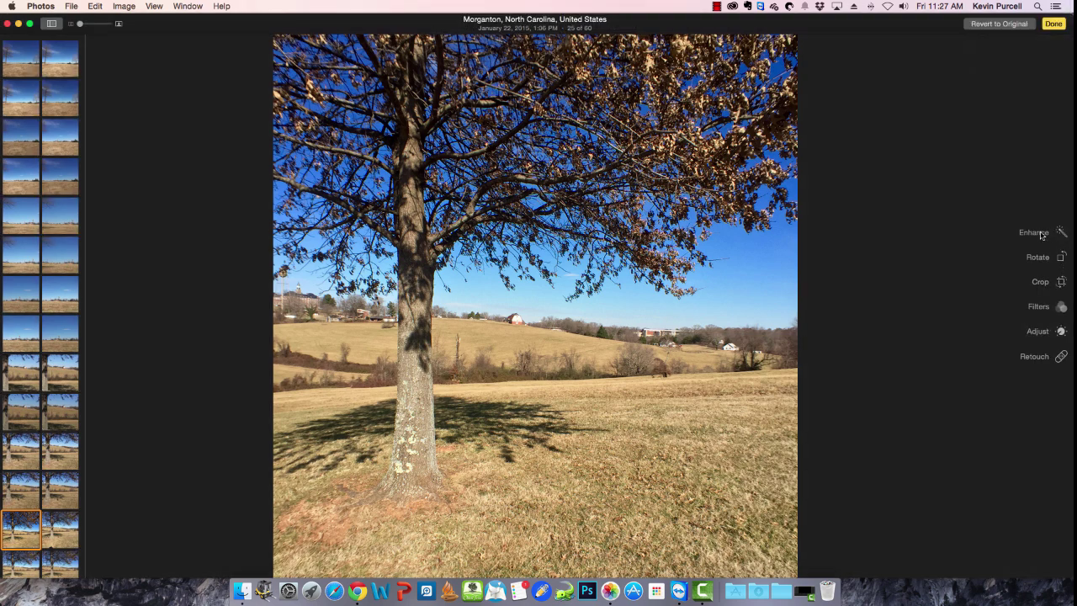
# Try the Tonal, Noir and Mono filters, then set the filter to None
pyautogui.click(1062, 307)
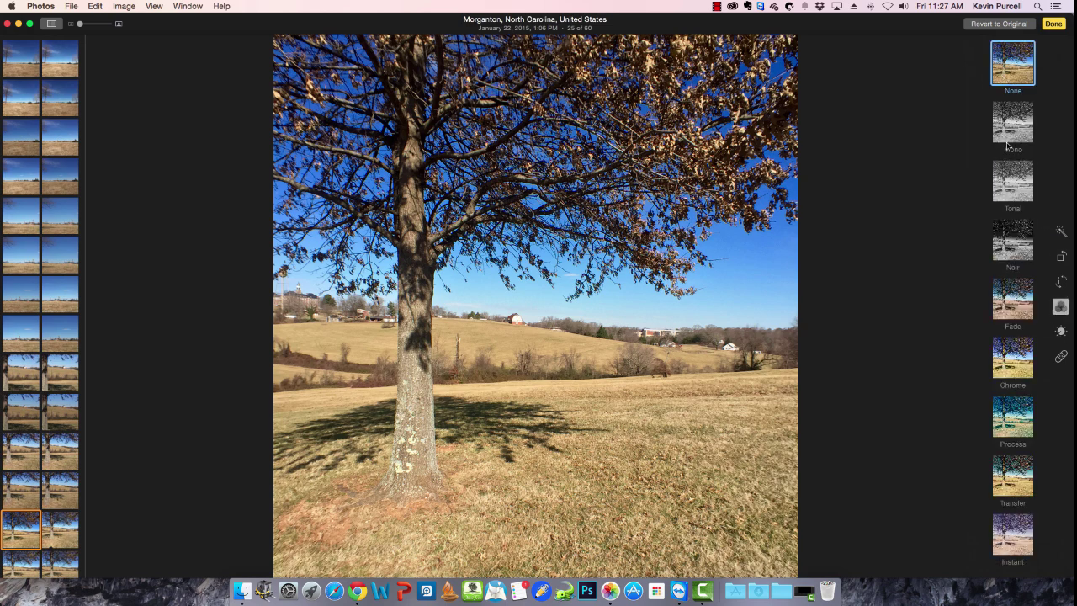
pyautogui.click(1012, 188)
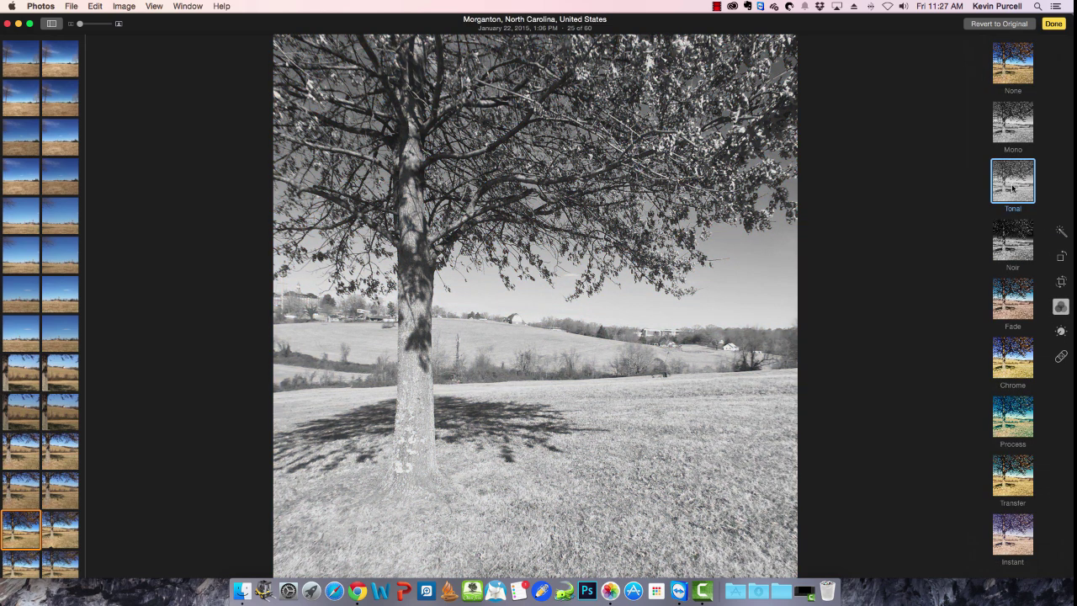
pyautogui.click(1006, 246)
pyautogui.click(1012, 128)
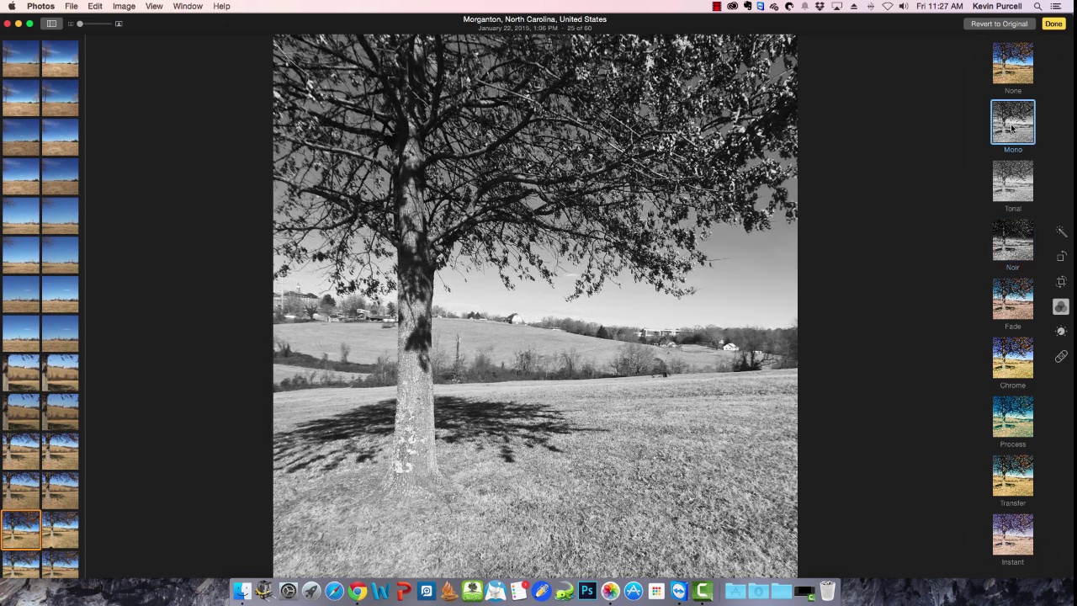
pyautogui.click(1014, 61)
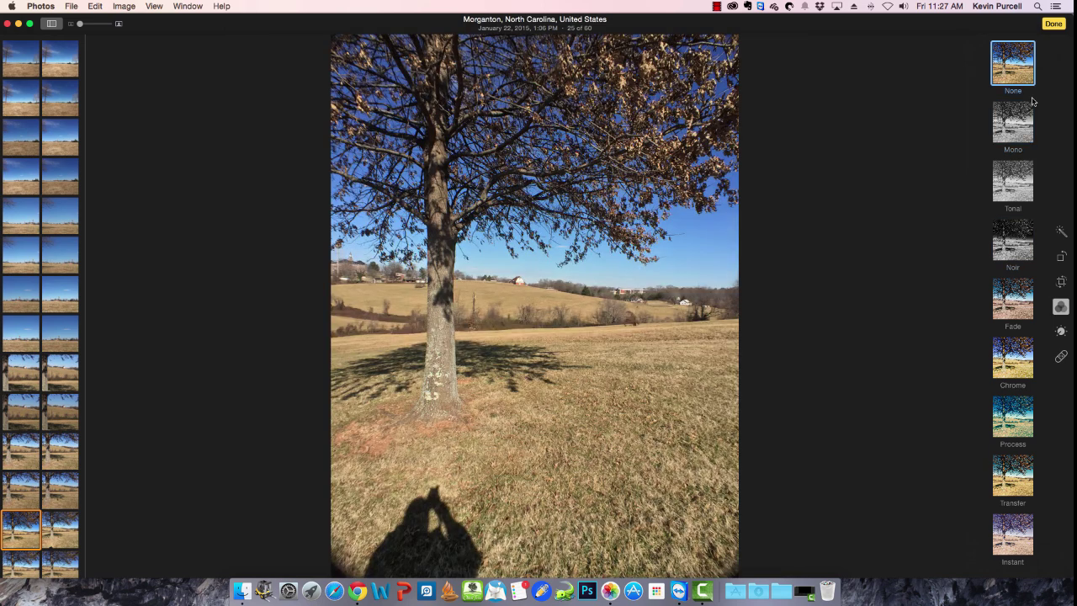
# Undo the filter removal with Edit > Undo, then choose None again to keep colour
pyautogui.click(96, 5)
pyautogui.click(104, 19)
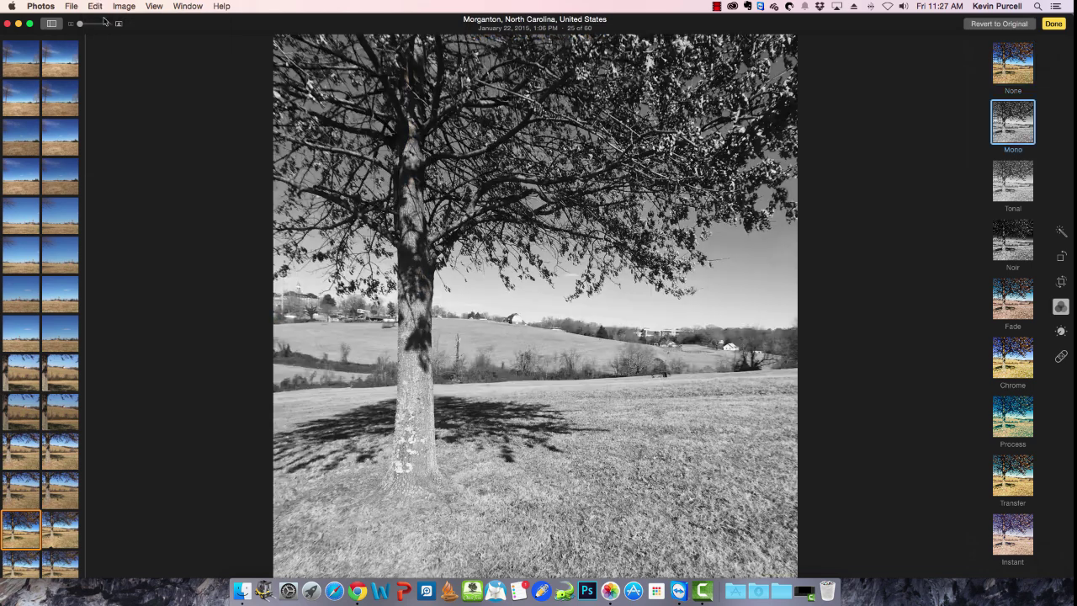
pyautogui.click(1005, 67)
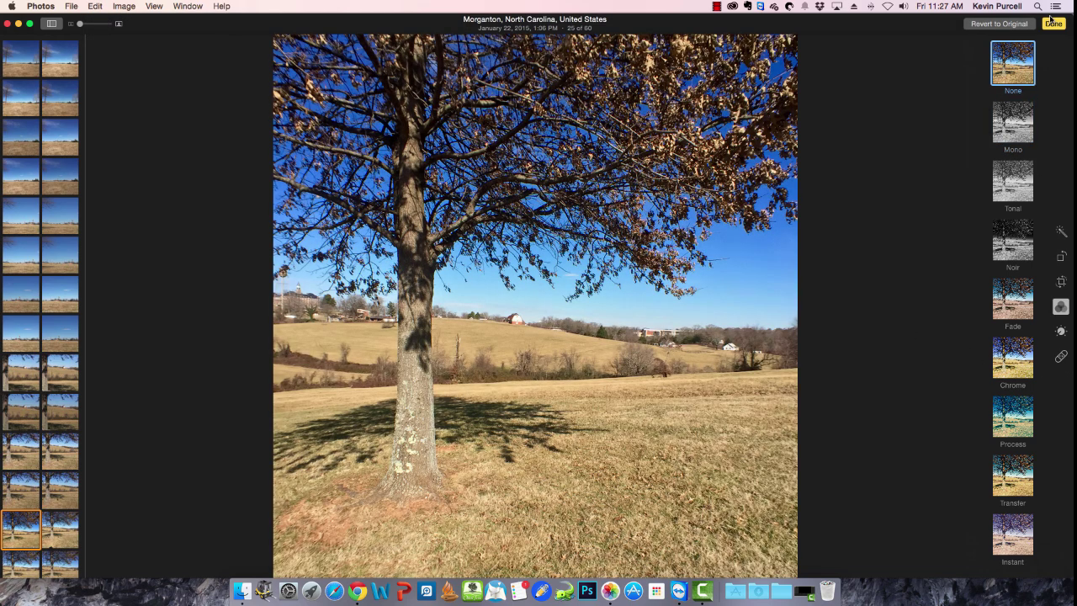
# Show the Adjust panel and reset the Light adjustment, leaving Color unchanged
pyautogui.click(1059, 331)
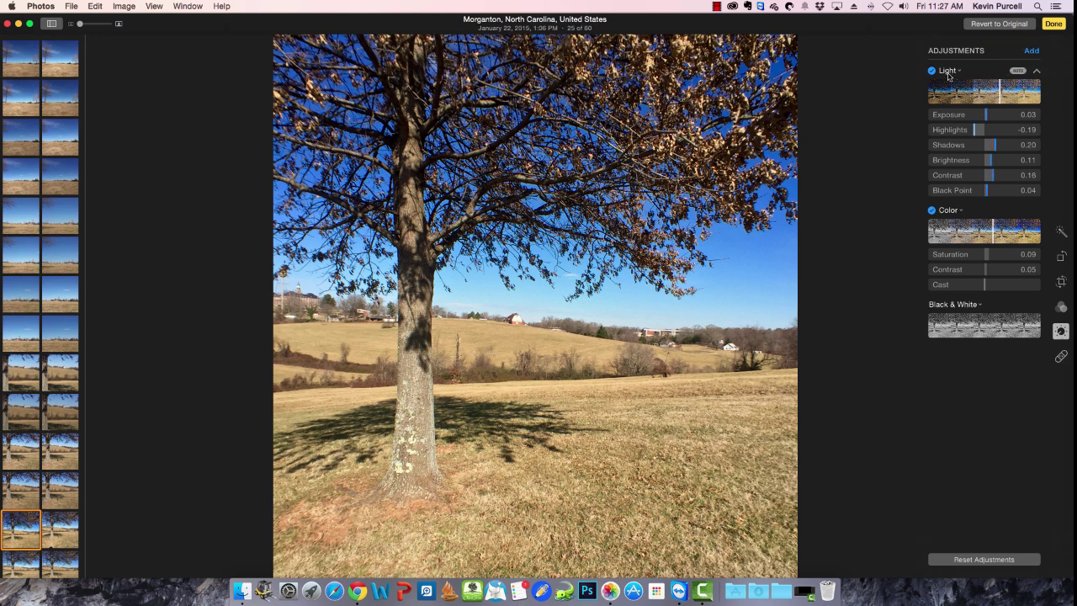
pyautogui.click(950, 72)
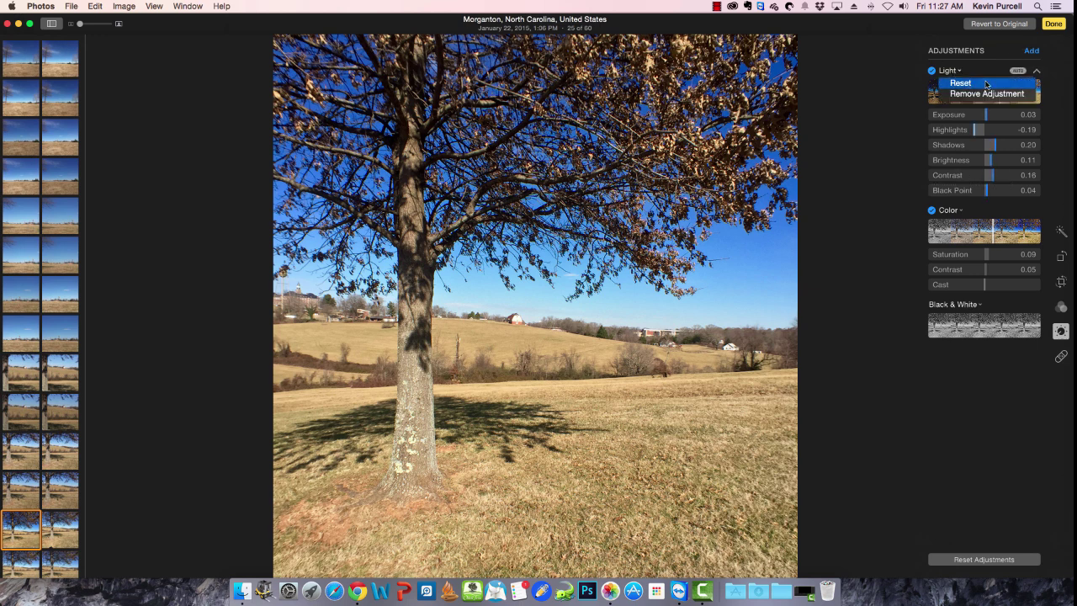
pyautogui.click(987, 83)
pyautogui.click(949, 212)
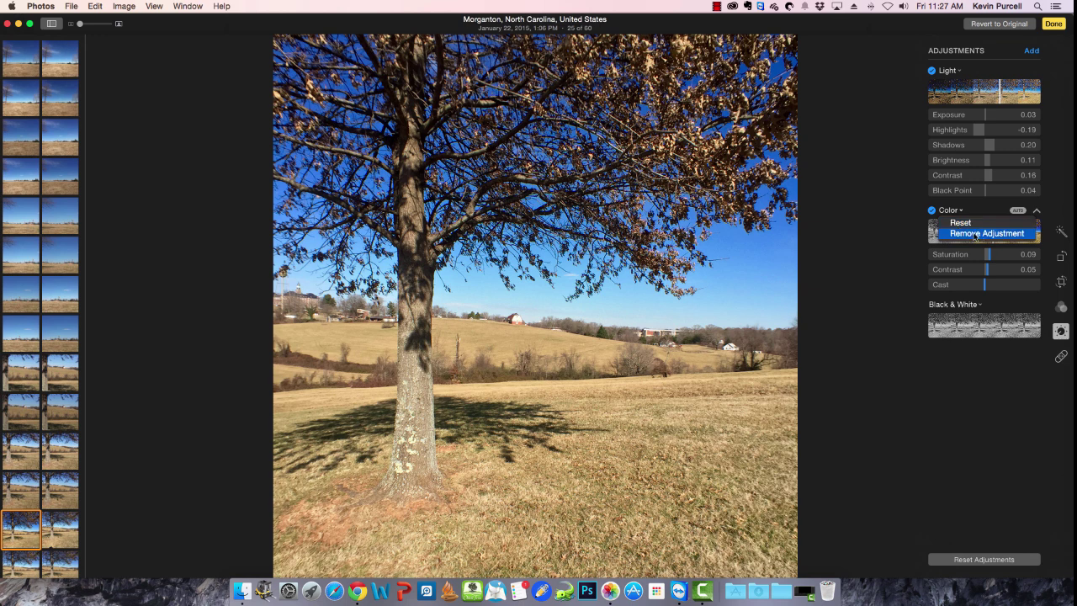
pyautogui.click(980, 303)
# Remove the Black & White adjustment from the tree photo's edit
pyautogui.click(976, 304)
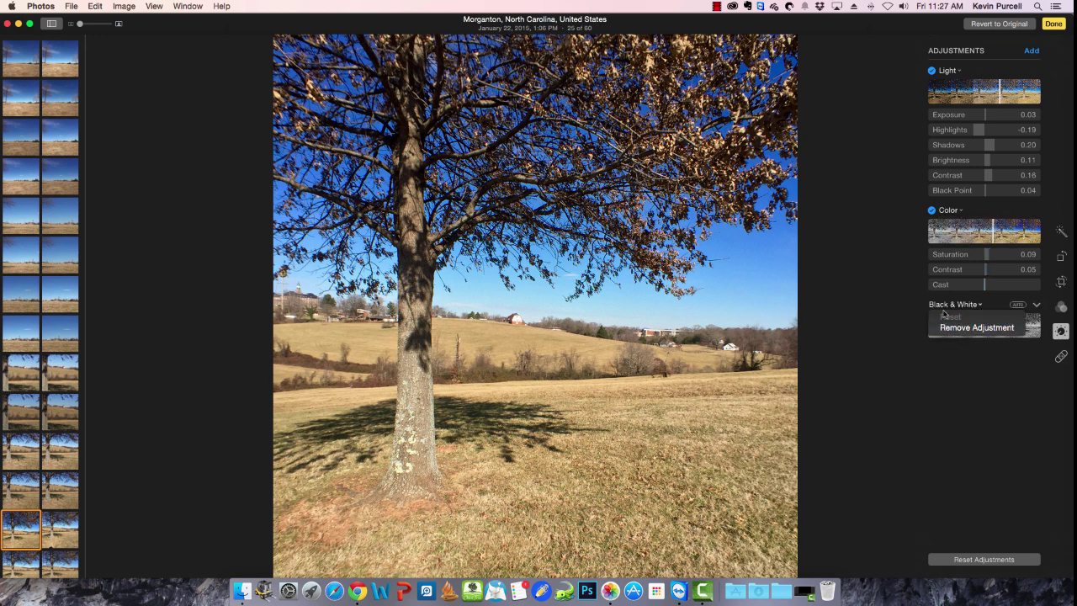
pyautogui.click(959, 330)
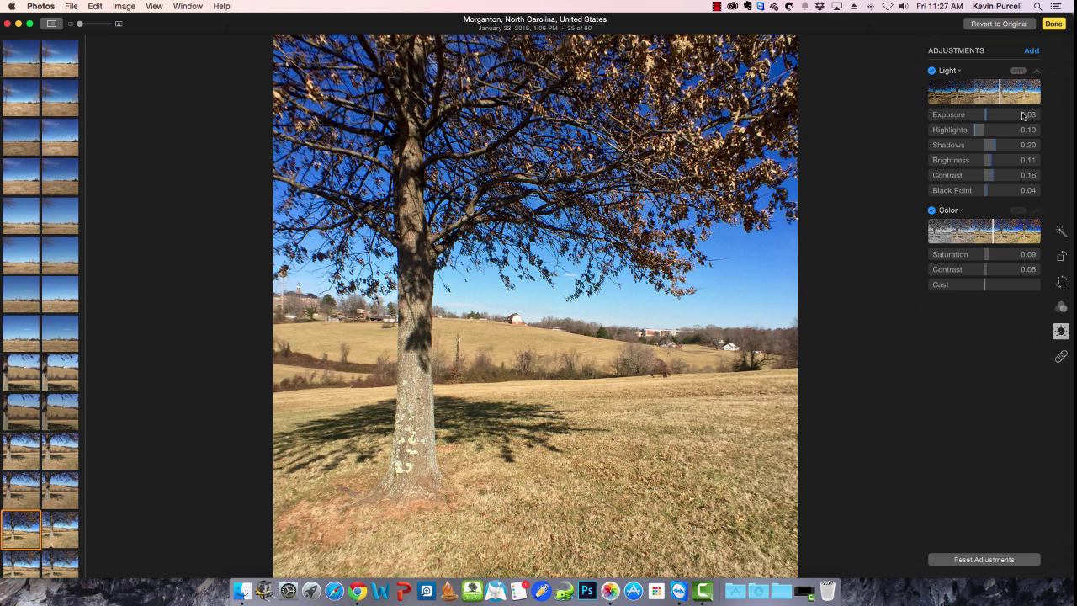
pyautogui.click(1027, 51)
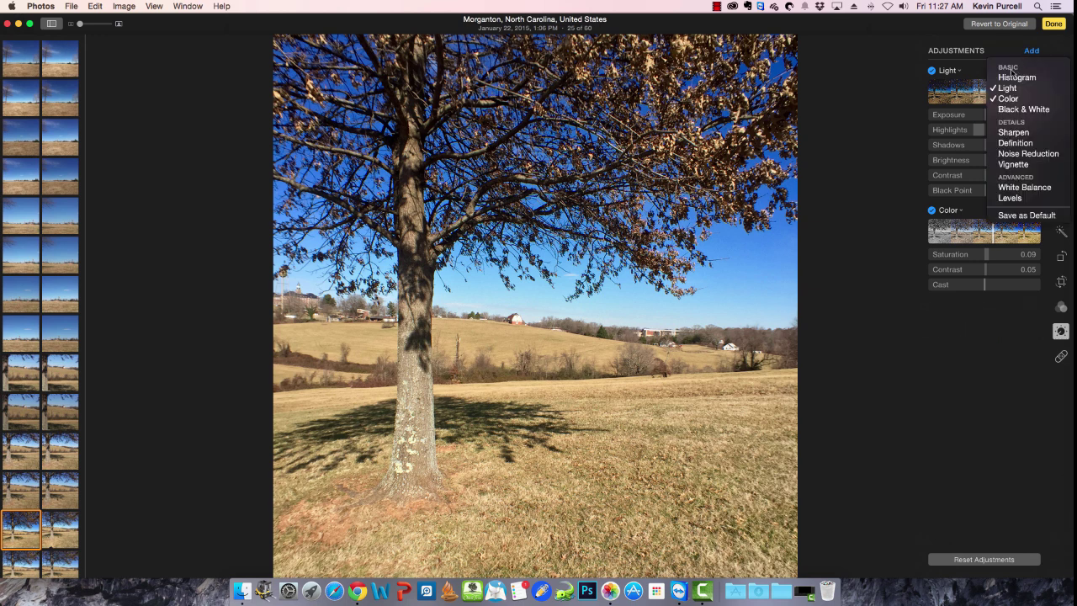
# Add Histogram, Sharpen and Definition to the tree photo's adjustment list
pyautogui.click(1016, 76)
pyautogui.click(1034, 51)
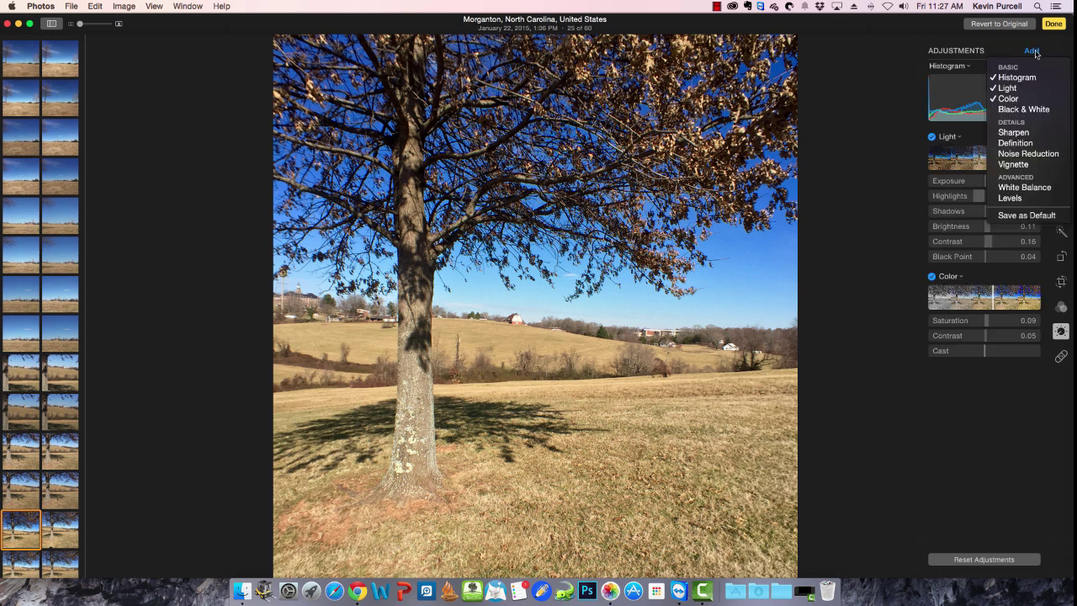
pyautogui.click(1012, 133)
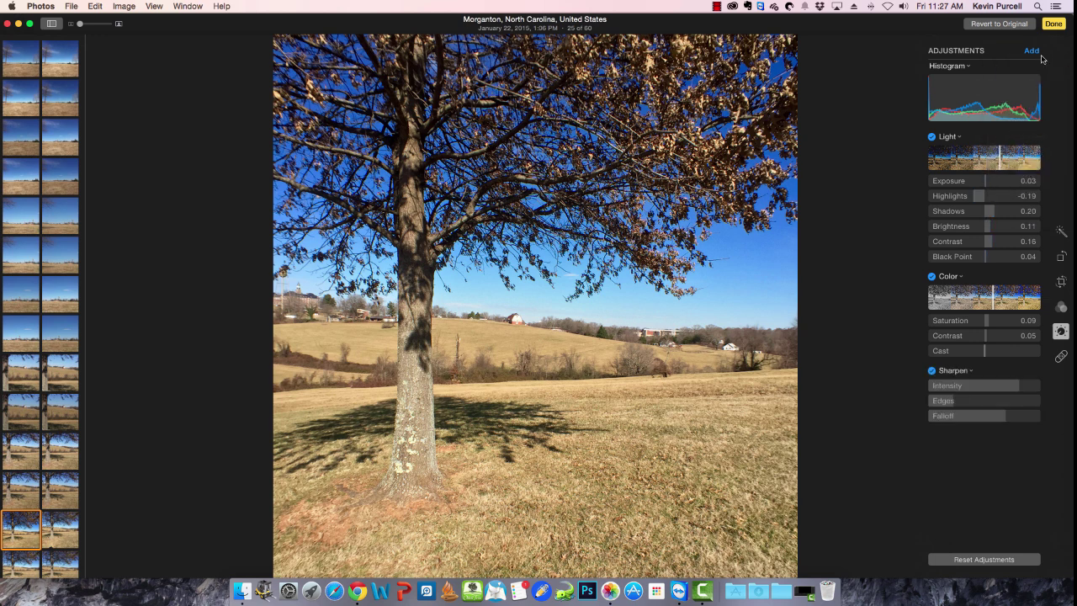
pyautogui.click(1032, 51)
pyautogui.click(1015, 143)
# Add White Balance, Vignette and Levels adjustments, darkening the photo's edges
pyautogui.click(1033, 51)
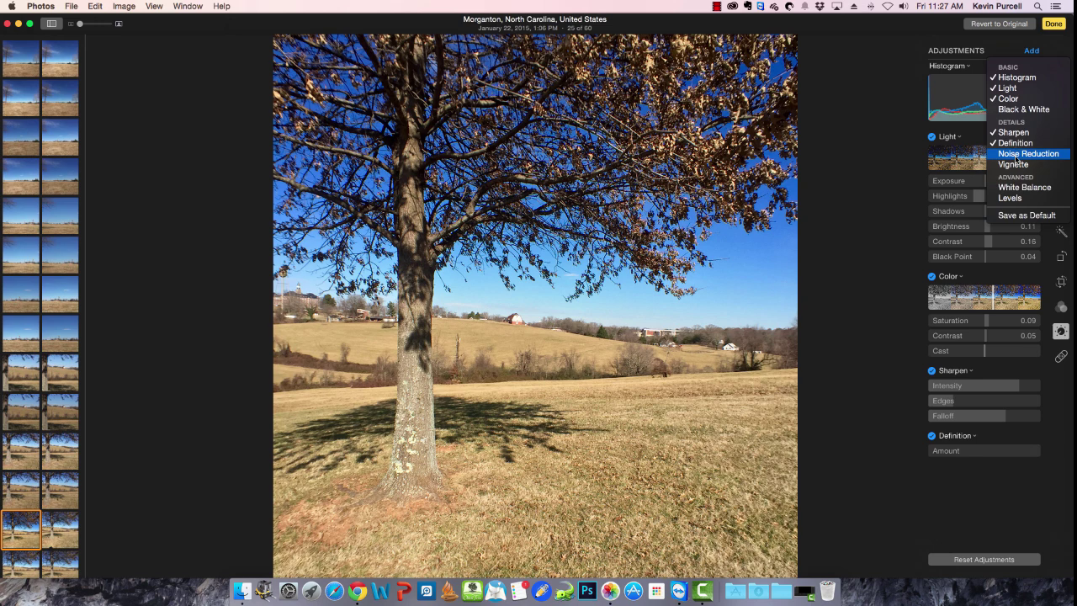
pyautogui.click(1015, 188)
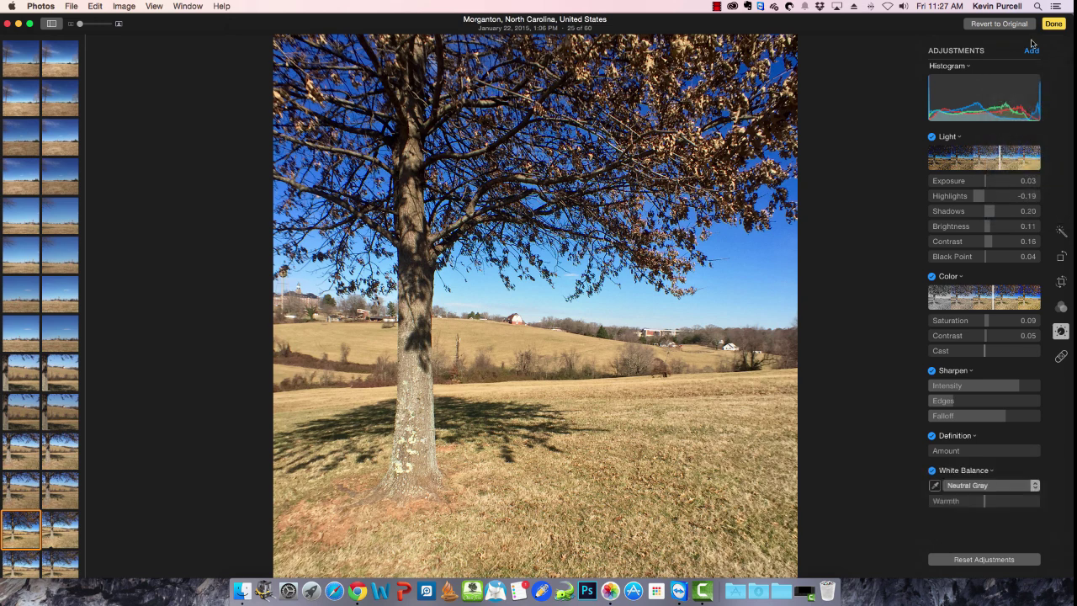
pyautogui.click(1033, 51)
pyautogui.click(1012, 164)
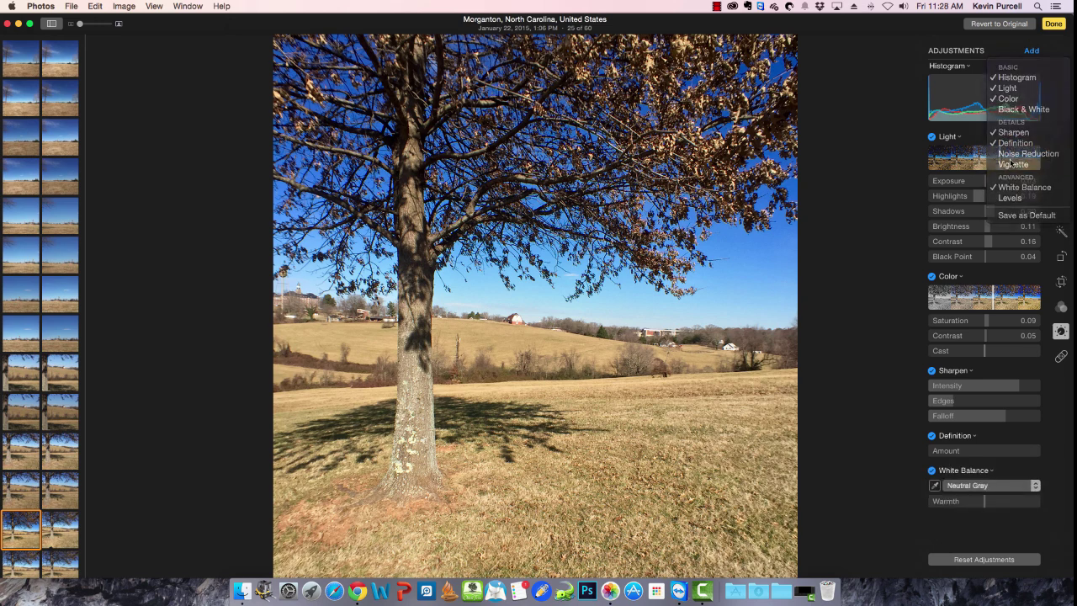
pyautogui.click(1032, 53)
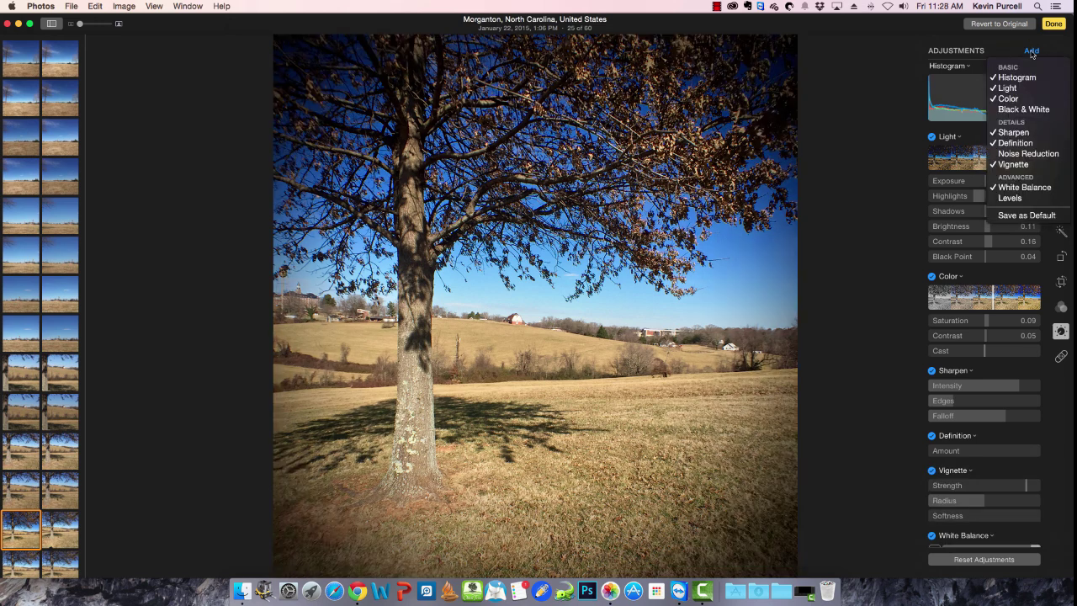
pyautogui.click(1008, 199)
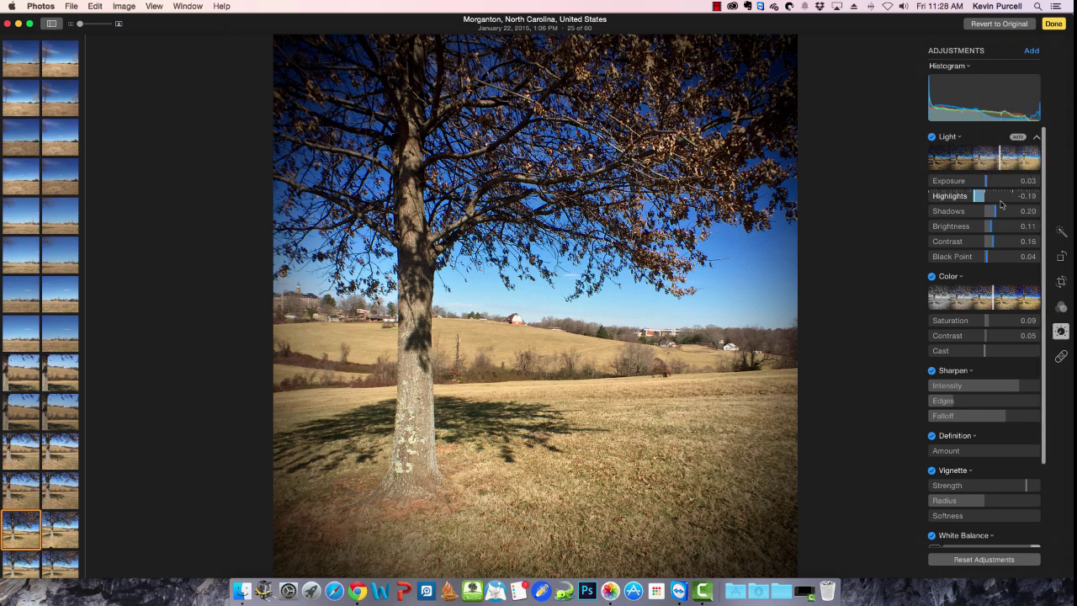
pyautogui.scroll(-3, 984, 252)
pyautogui.scroll(3, 979, 252)
pyautogui.scroll(-3, 980, 211)
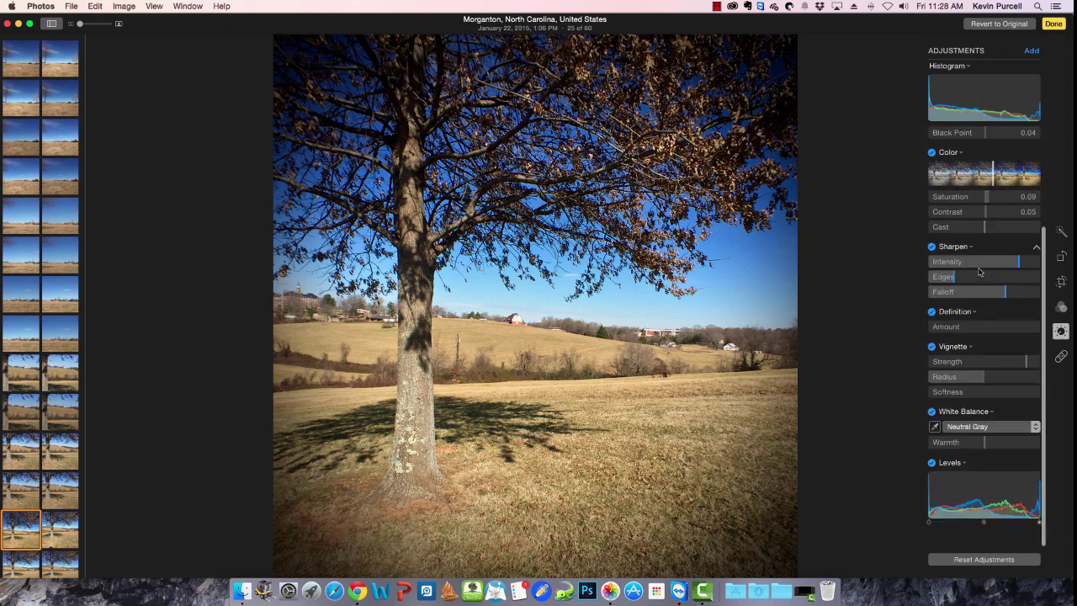
pyautogui.scroll(3, 978, 168)
pyautogui.click(967, 66)
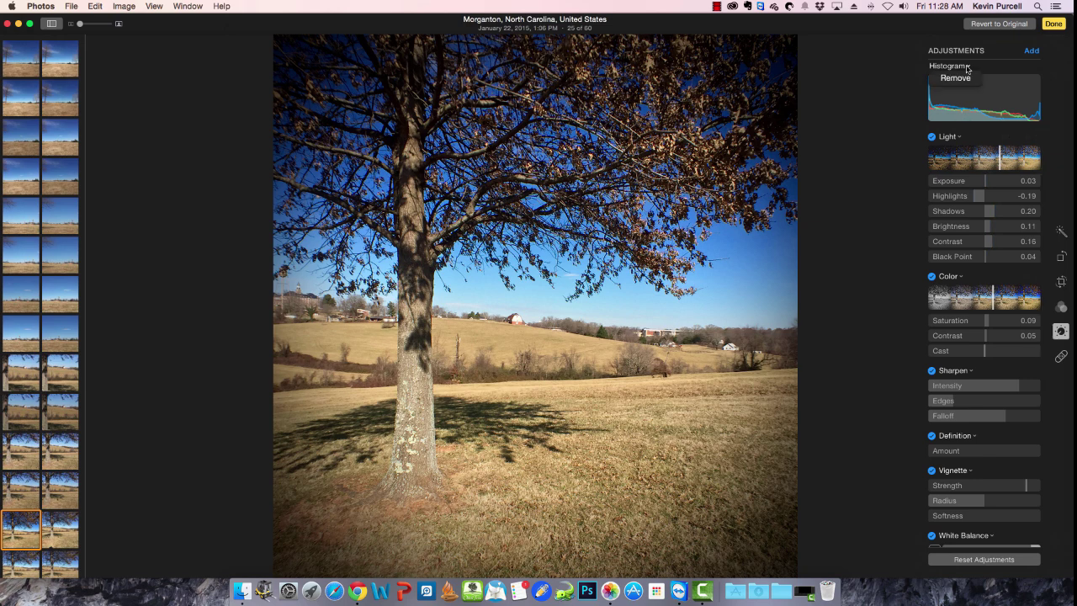
# Remove the Histogram section from the adjustments
pyautogui.click(942, 81)
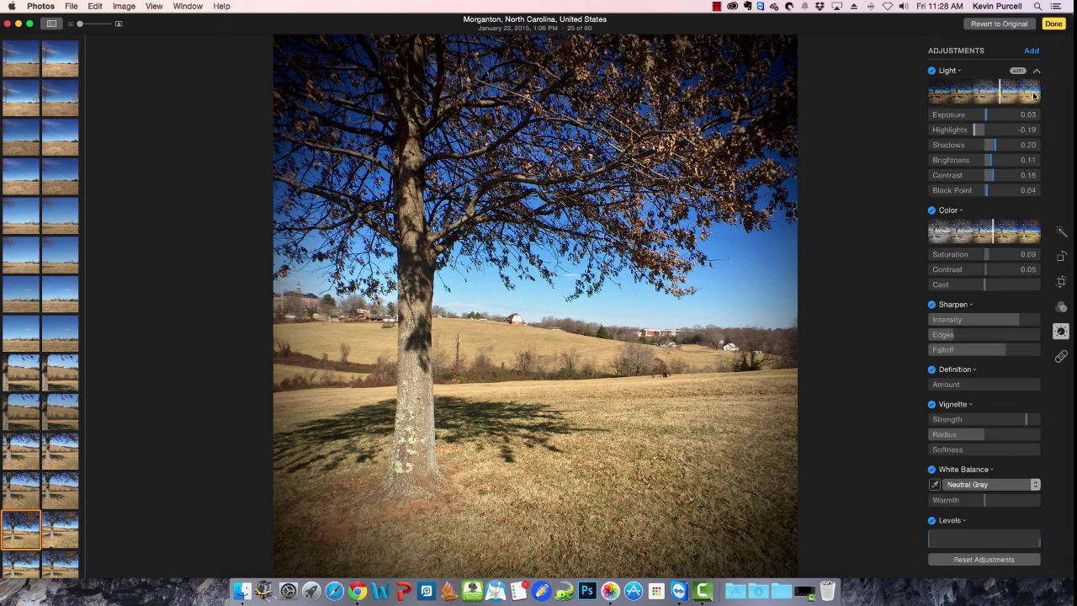
pyautogui.scroll(-1, 1039, 99)
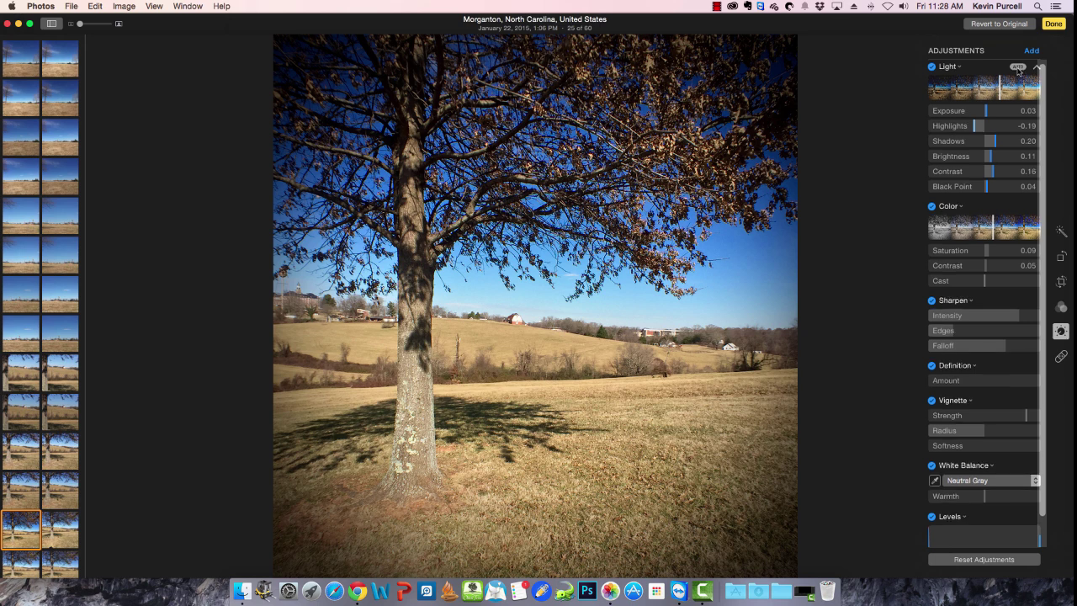
pyautogui.scroll(1, 1018, 70)
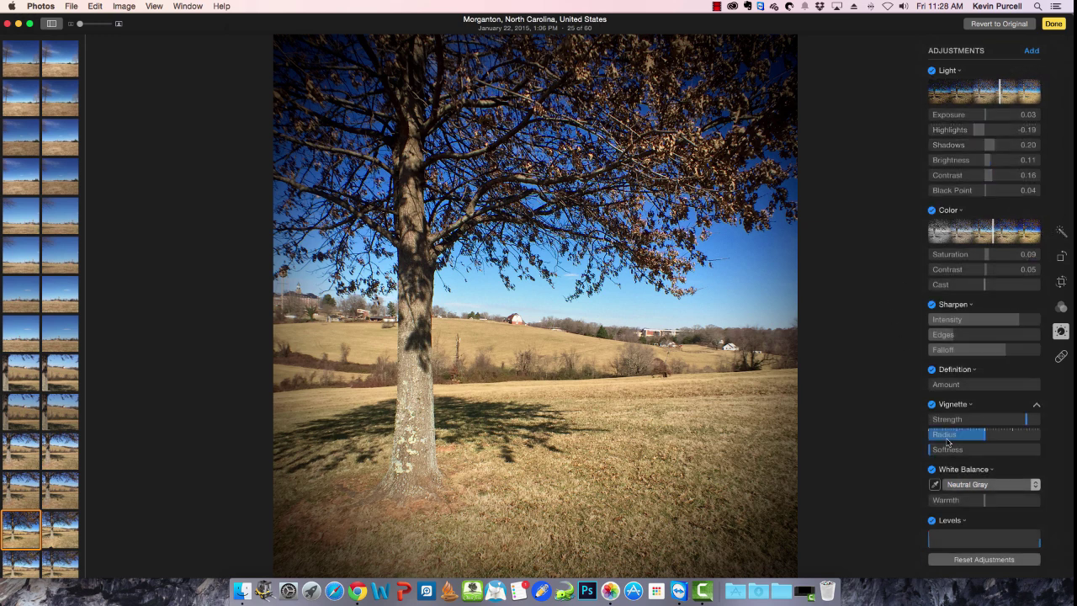
# Set the Vignette to strength 0.11, radius 0.56 and softness 0.01
pyautogui.doubleClick(1025, 419)
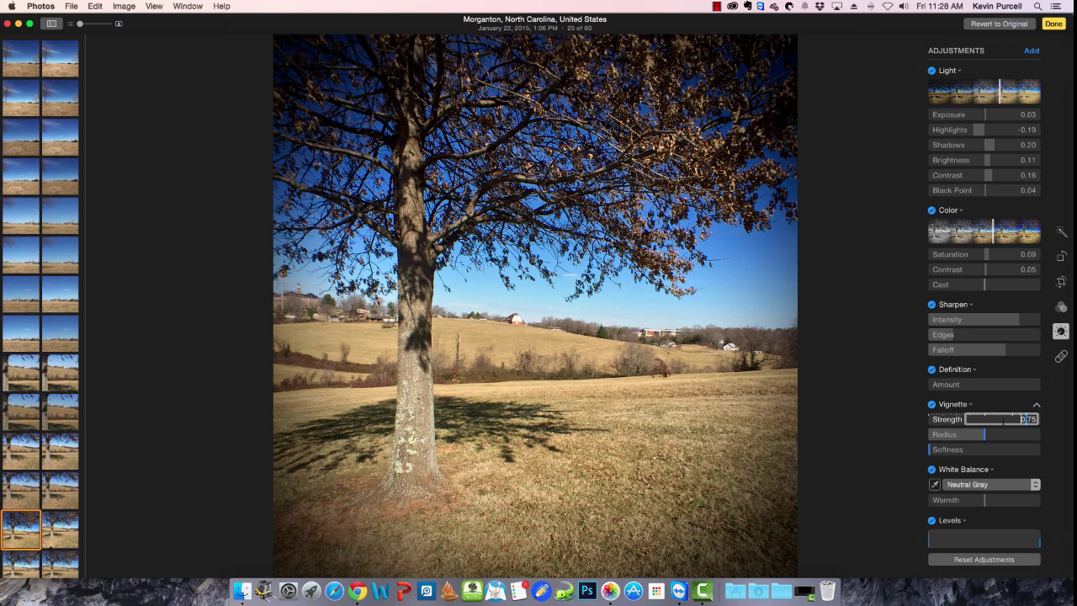
pyautogui.moveTo(1025, 419); pyautogui.dragTo(989, 423)
pyautogui.click(989, 424)
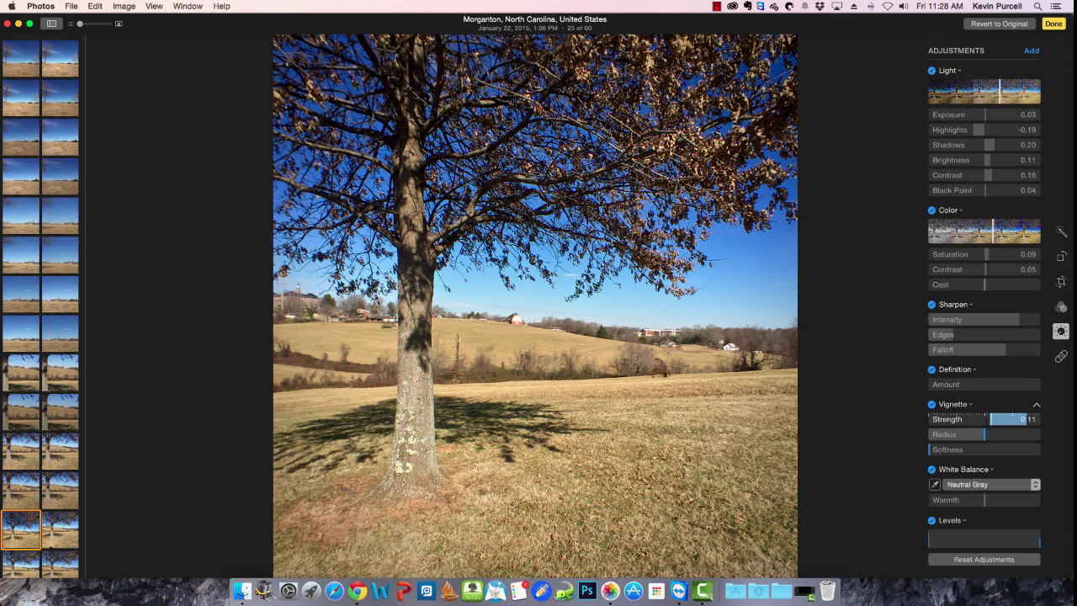
pyautogui.moveTo(984, 434)
pyautogui.mouseDown()
pyautogui.moveTo(1006, 434)
pyautogui.moveTo(943, 434)
pyautogui.moveTo(995, 434)
pyautogui.mouseUp()
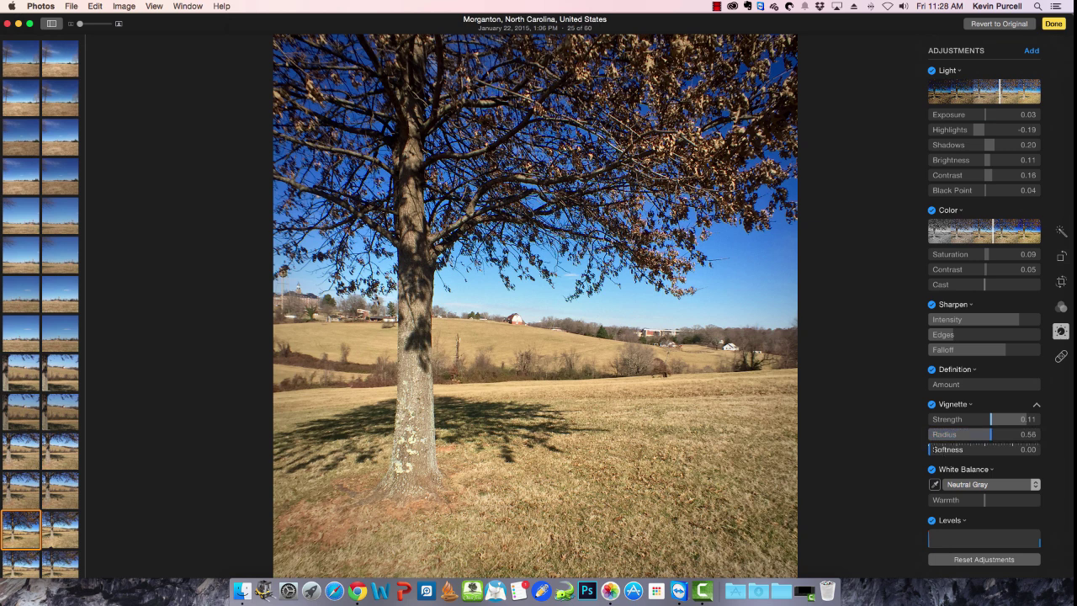
pyautogui.moveTo(932, 450)
pyautogui.mouseDown()
pyautogui.moveTo(952, 449)
pyautogui.moveTo(931, 449)
pyautogui.mouseUp()
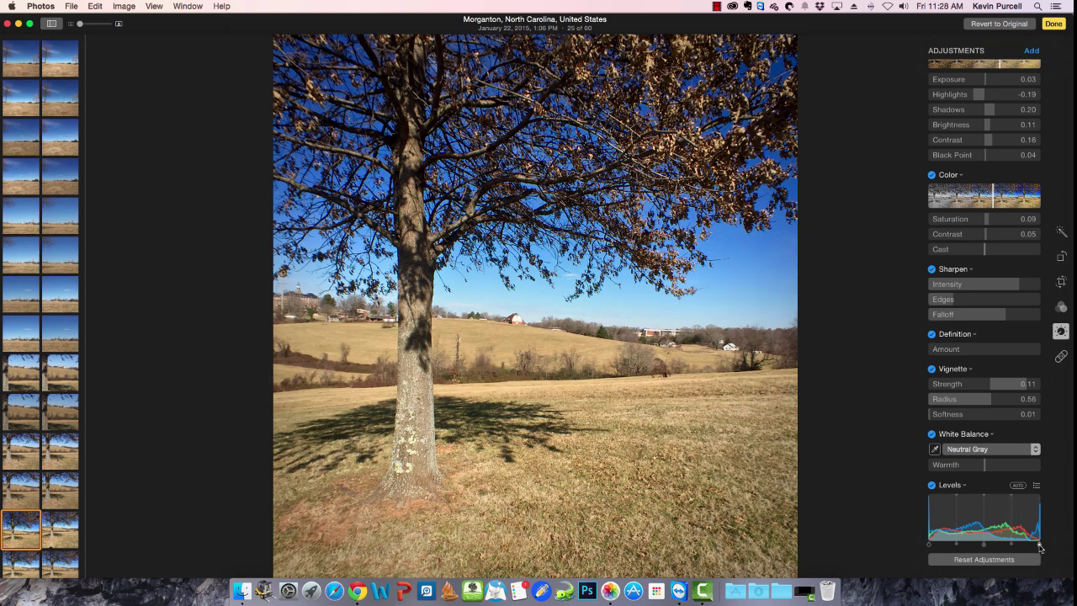
# Nudge the Levels white point slightly inward, keeping the RGB channel
pyautogui.moveTo(1039, 547); pyautogui.dragTo(1041, 549)
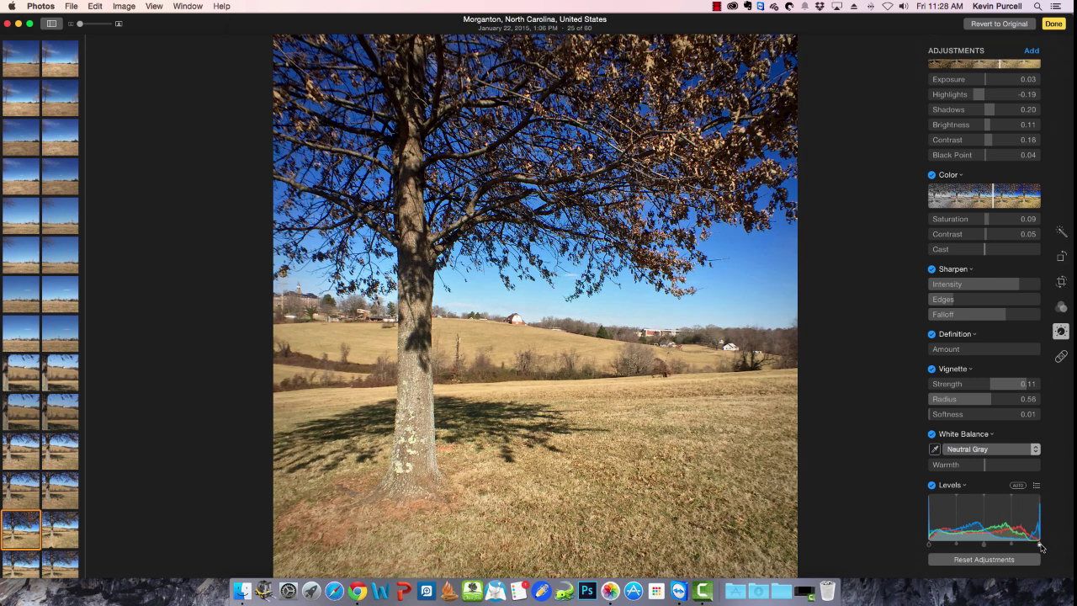
pyautogui.click(1036, 485)
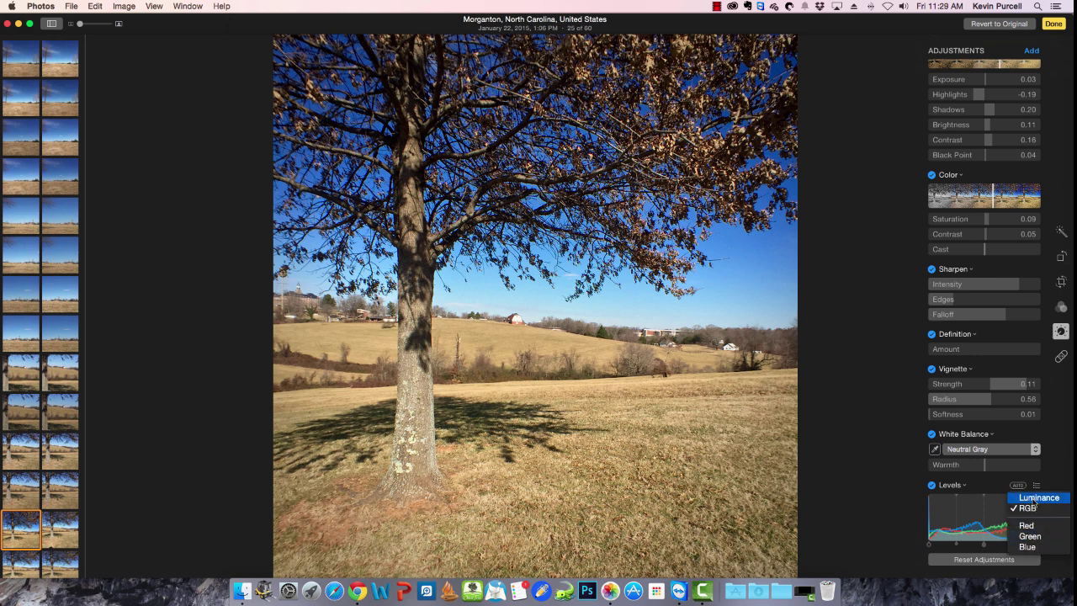
pyautogui.click(967, 521)
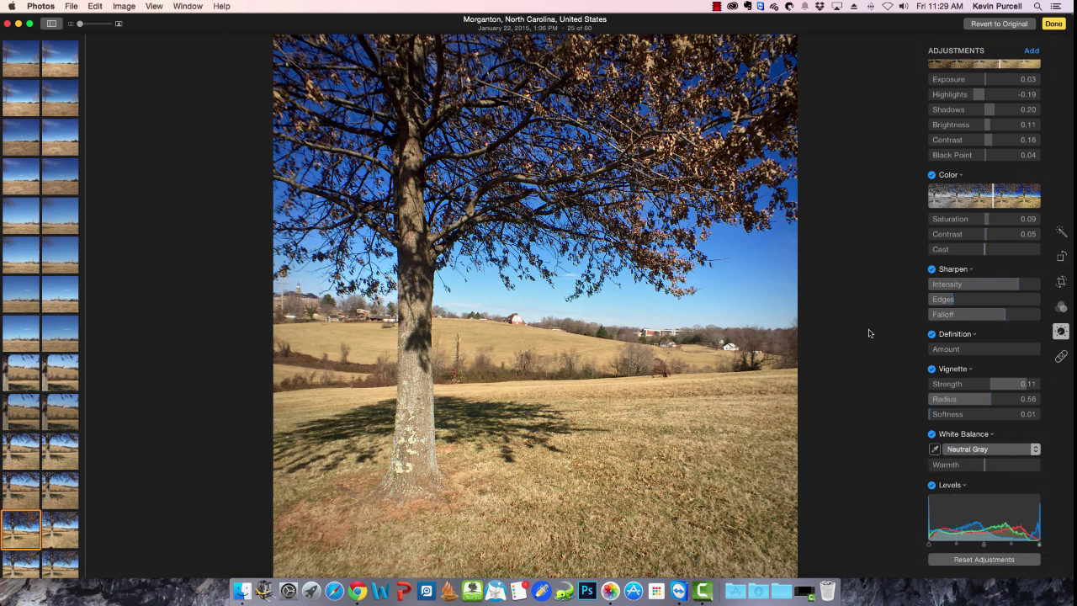
pyautogui.scroll(2, 969, 214)
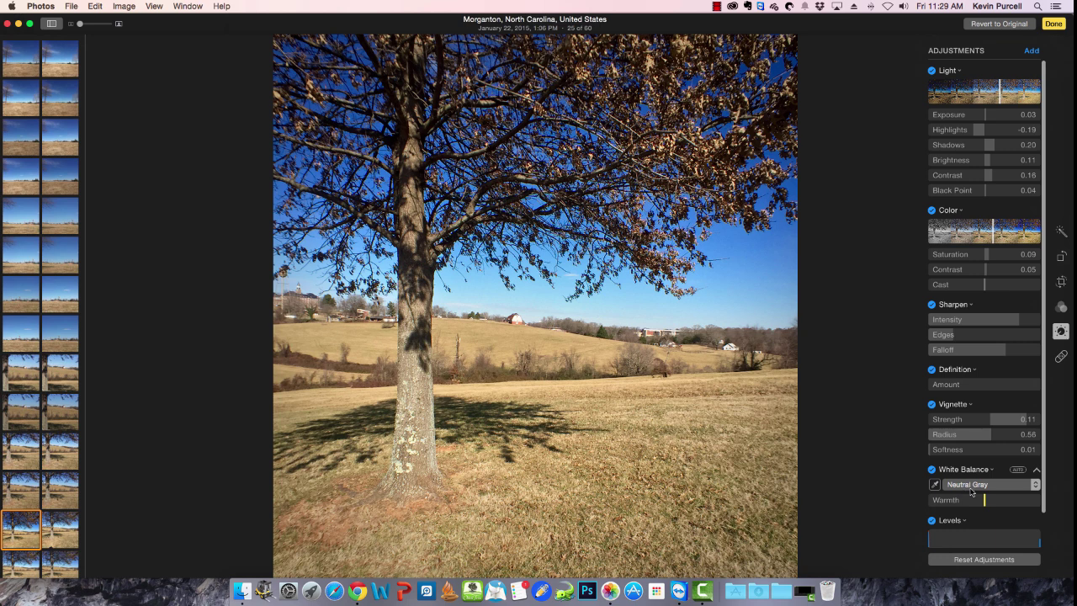
# Set white balance from the gray tree trunk with the eyedropper, then raise Warmth to 0.68
pyautogui.click(935, 486)
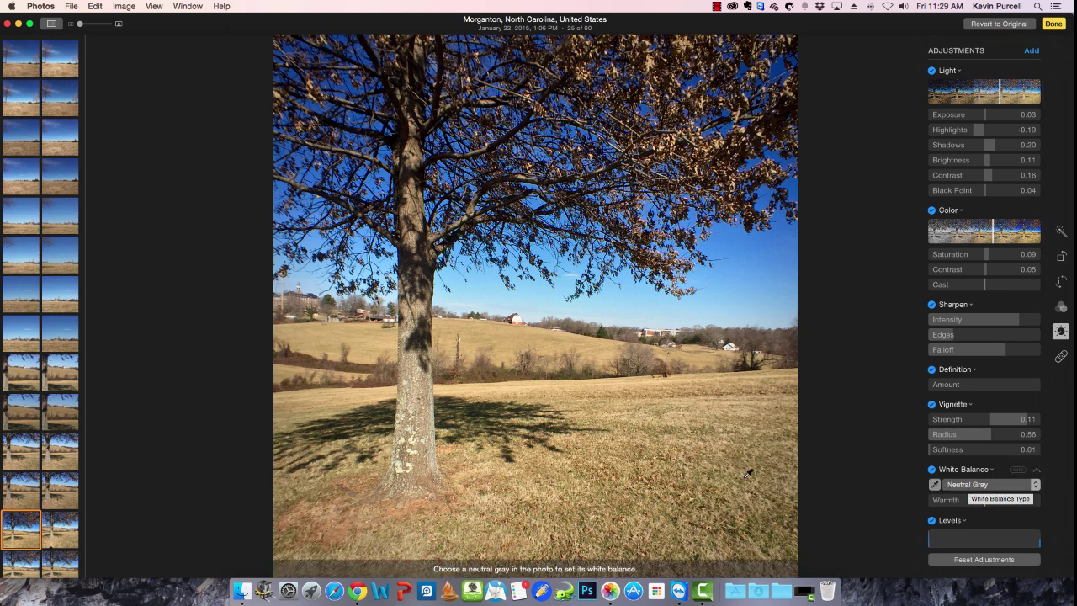
pyautogui.click(410, 464)
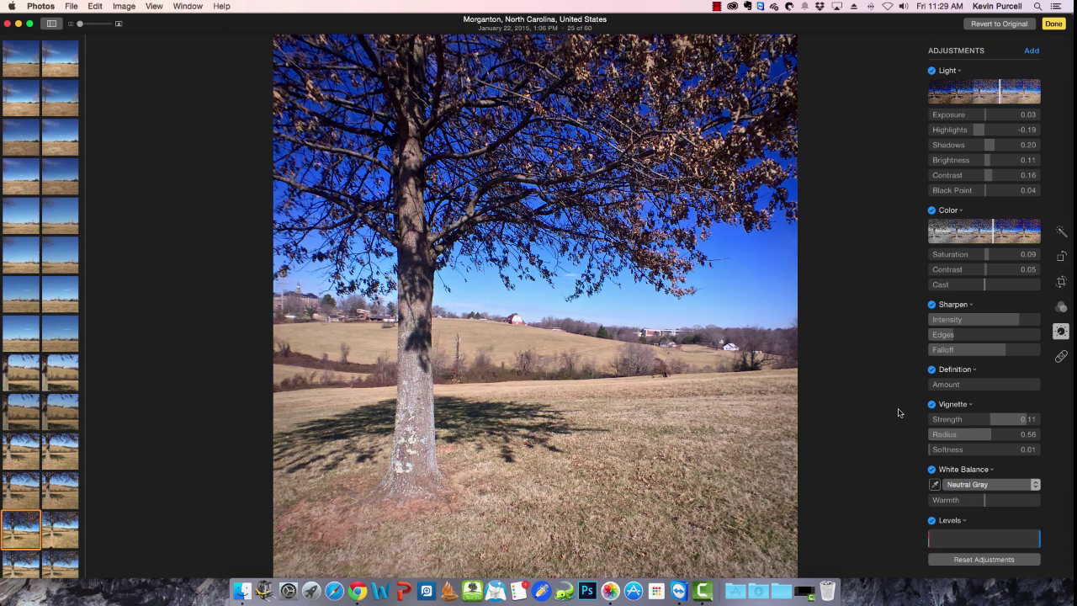
pyautogui.moveTo(985, 501); pyautogui.dragTo(1003, 503)
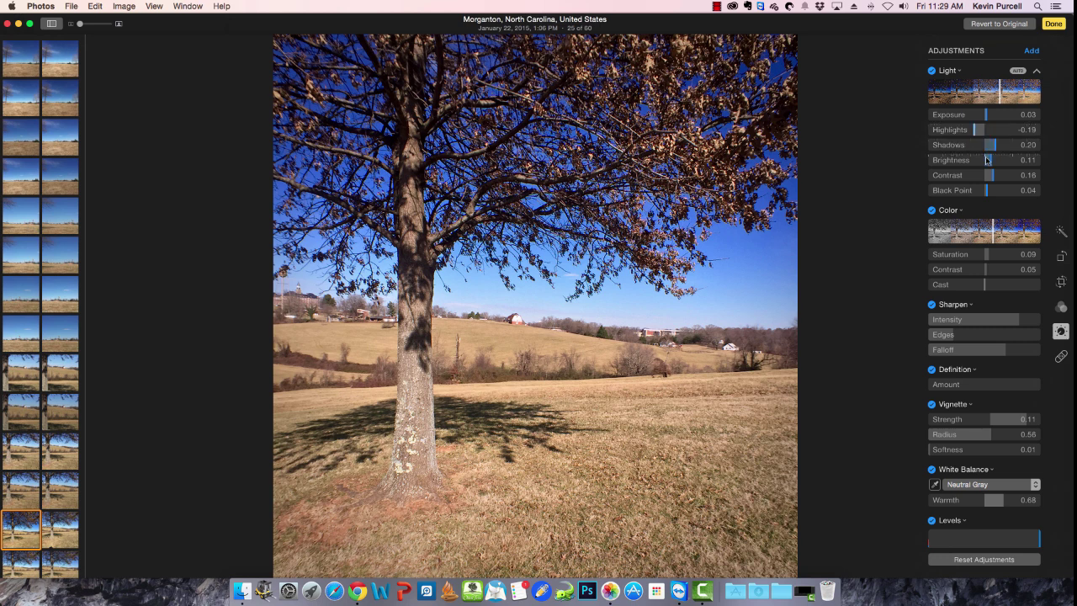
# Raise Shadows to 0.26 and lower Highlights to -0.42 in the Light section
pyautogui.moveTo(995, 147); pyautogui.dragTo(1002, 148)
pyautogui.moveTo(975, 129); pyautogui.dragTo(962, 130)
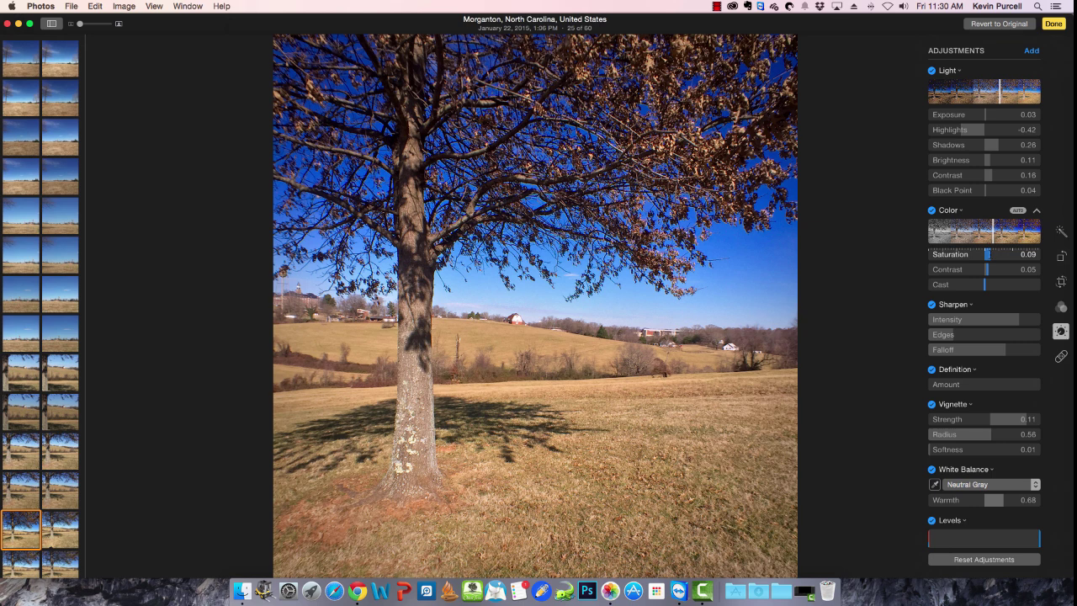
# Set Sharpen Intensity to 0.87 and Falloff to 0.71, with Edges at 0.25
pyautogui.click(1020, 319)
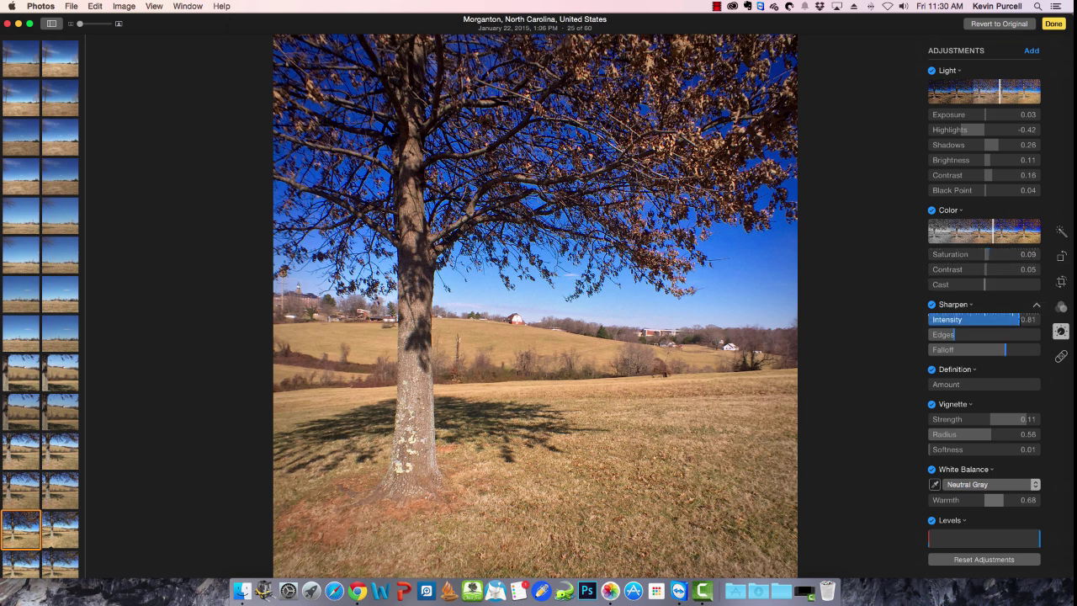
pyautogui.moveTo(1023, 320); pyautogui.dragTo(1032, 320)
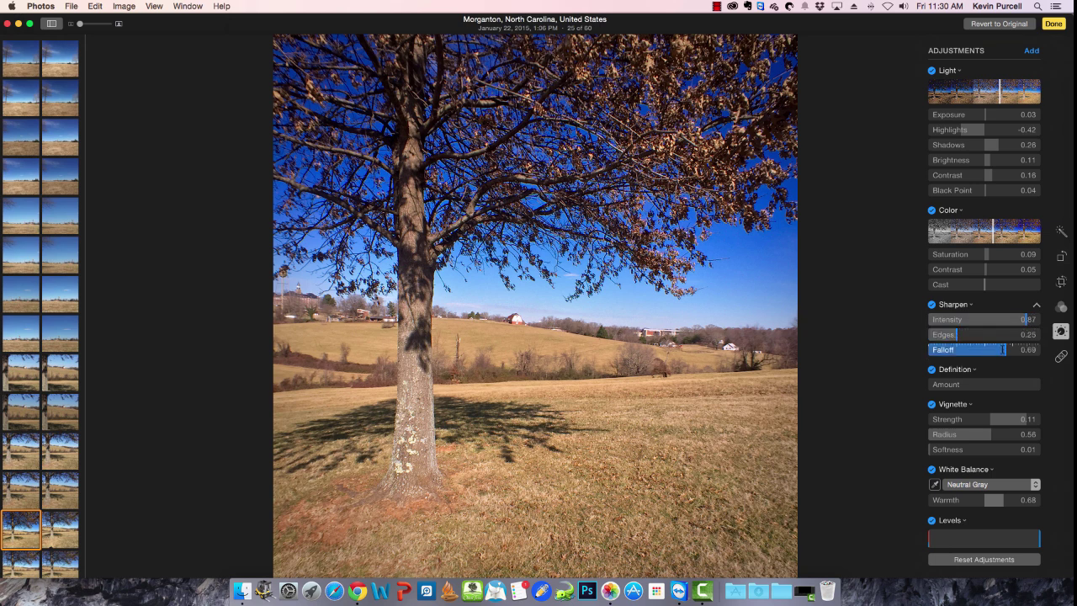
pyautogui.doubleClick(1027, 350)
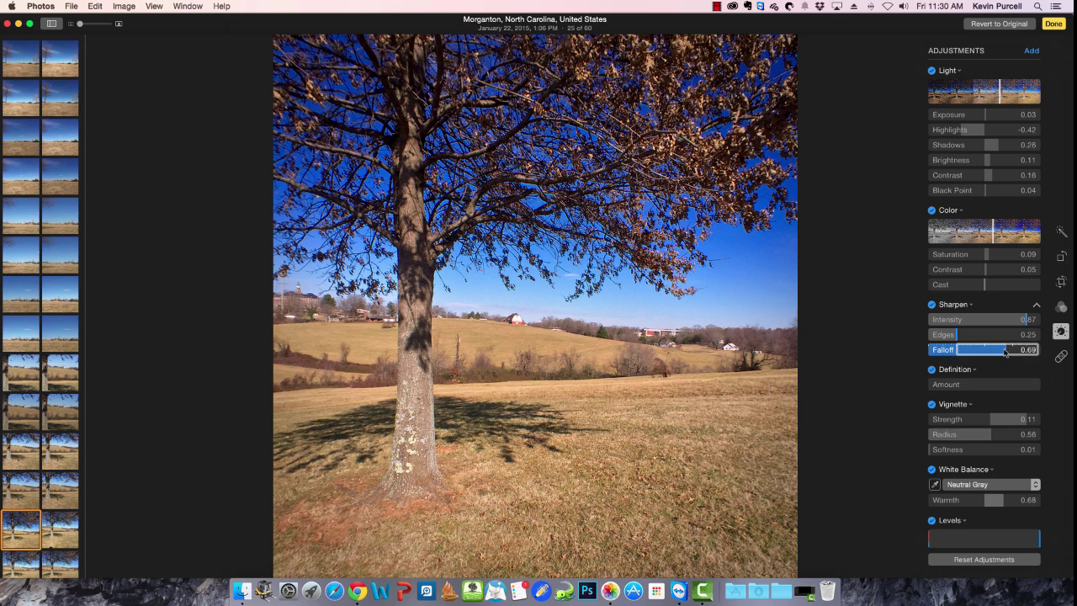
pyautogui.moveTo(1004, 352)
pyautogui.mouseDown()
pyautogui.moveTo(1022, 354)
pyautogui.moveTo(1008, 349)
pyautogui.mouseUp()
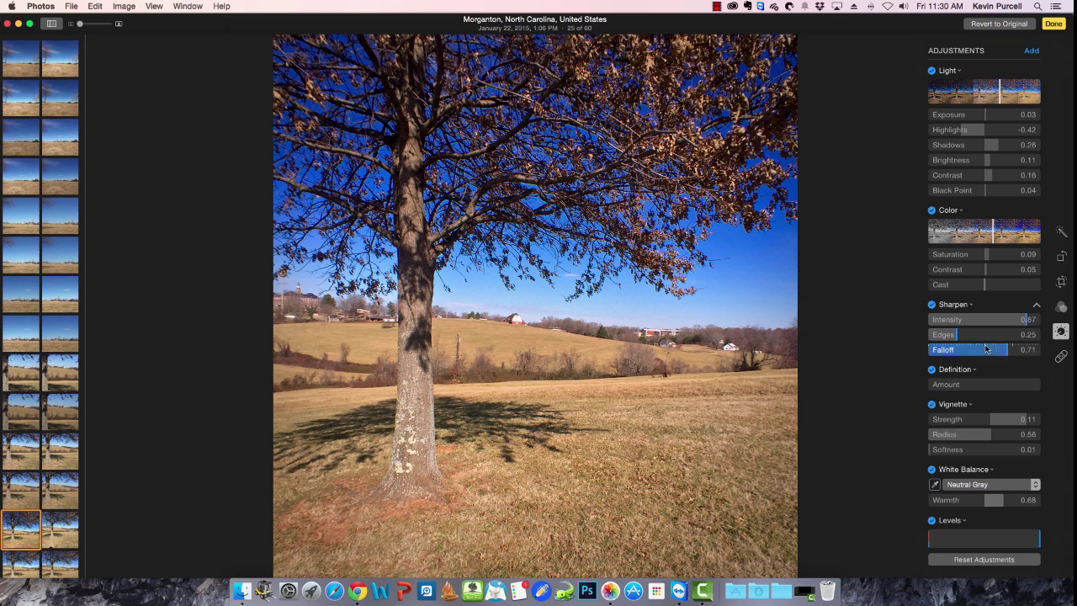
# Retouch out the thin field pole and a spot at the trunk base
pyautogui.click(1060, 356)
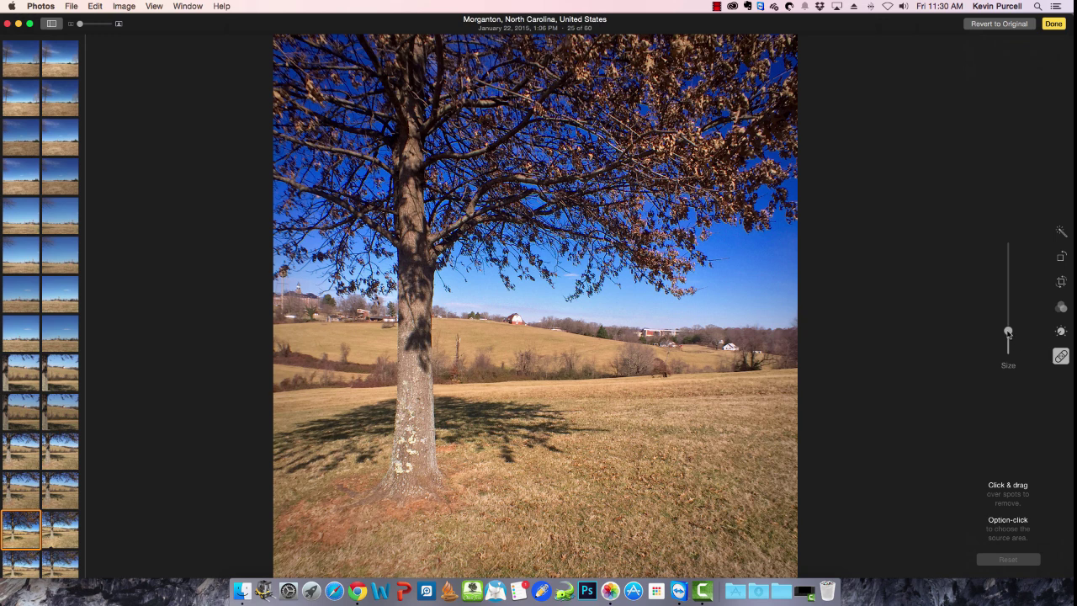
pyautogui.moveTo(1007, 332)
pyautogui.mouseDown()
pyautogui.moveTo(1007, 308)
pyautogui.moveTo(1008, 328)
pyautogui.mouseUp()
pyautogui.moveTo(456, 336); pyautogui.dragTo(456, 352)
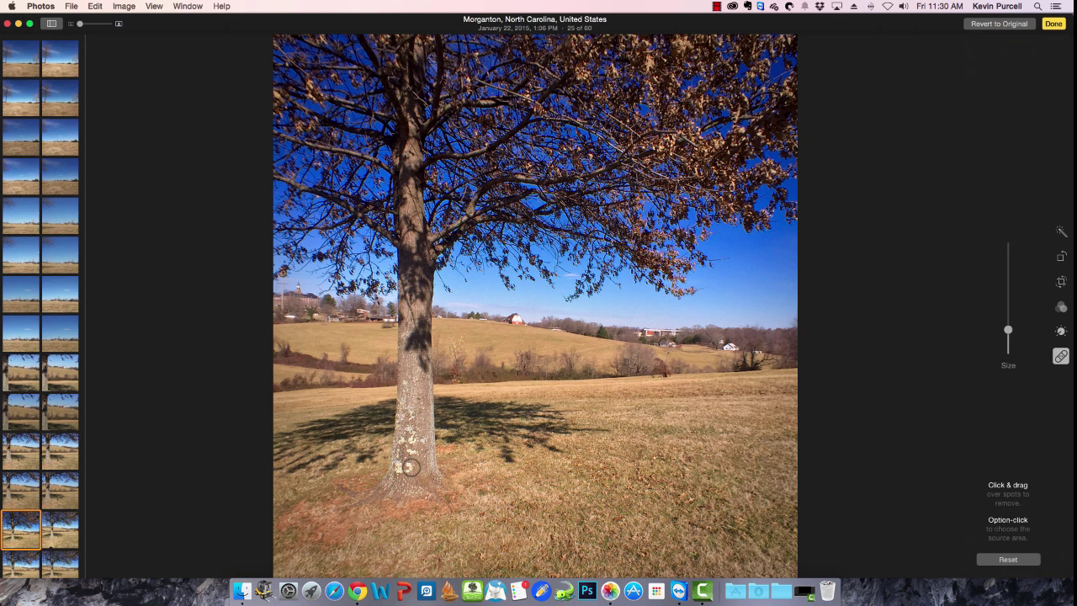
pyautogui.moveTo(410, 467); pyautogui.dragTo(414, 469)
# Adjust the brush size, try removing the red barn, then undo it to keep the barn
pyautogui.press('[')
pyautogui.press('[')
pyautogui.press('[')
pyautogui.press('[')
pyautogui.press(']')
pyautogui.press(']')
pyautogui.press(']')
pyautogui.press(']')
pyautogui.press('alt')
pyautogui.press(']')
pyautogui.press(']')
pyautogui.press(']')
pyautogui.press(']')
pyautogui.click(515, 318)
pyautogui.press('super+z')
# Finish editing and start a Prints order at the auto-sized 4 x 4–6 inch size
pyautogui.click(1053, 24)
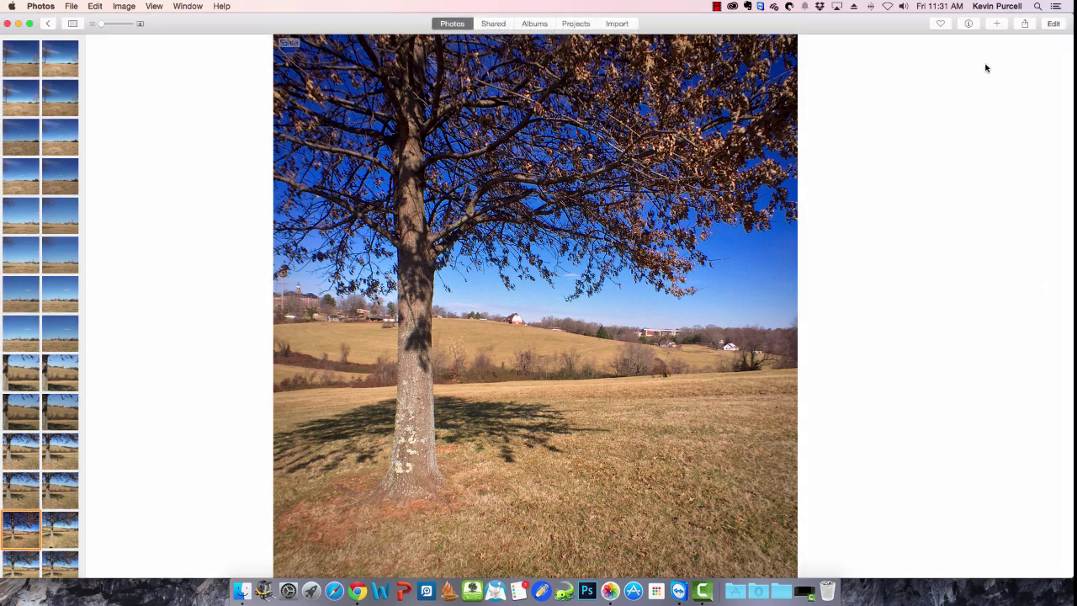
pyautogui.click(996, 23)
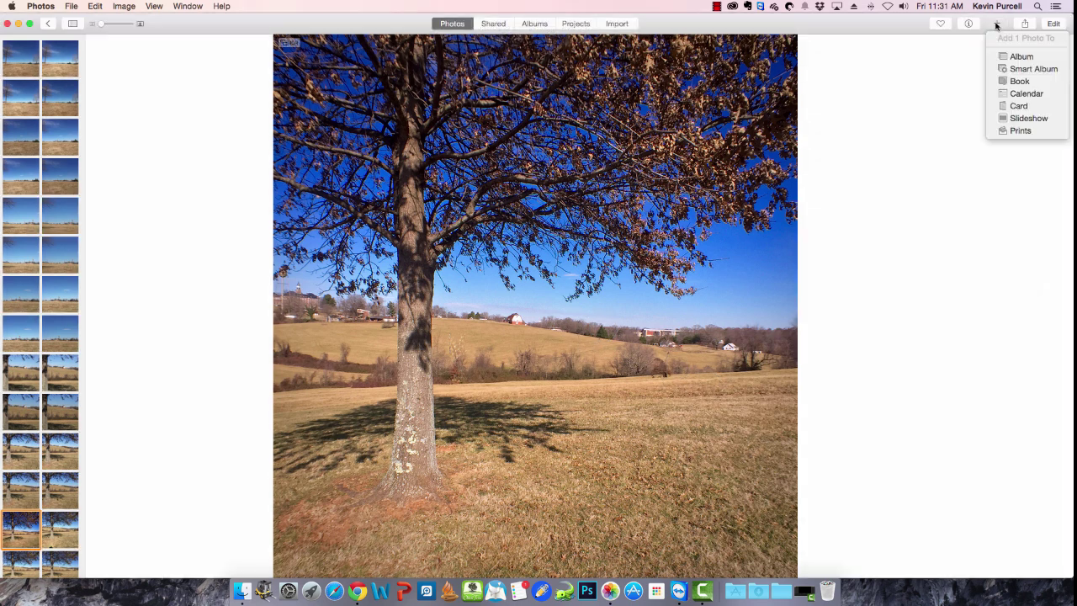
pyautogui.click(1019, 133)
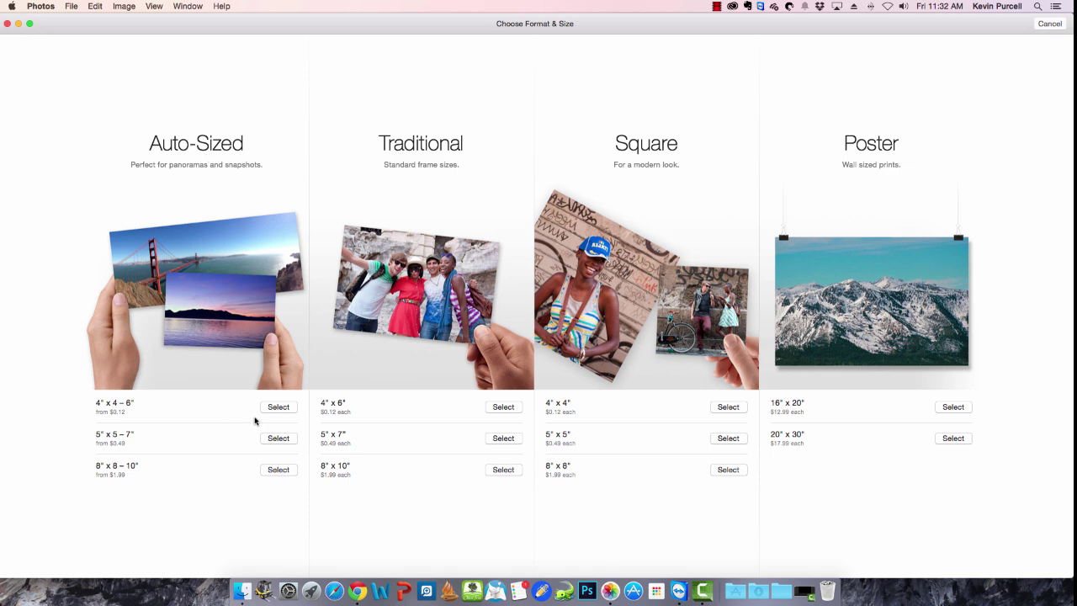
pyautogui.click(278, 406)
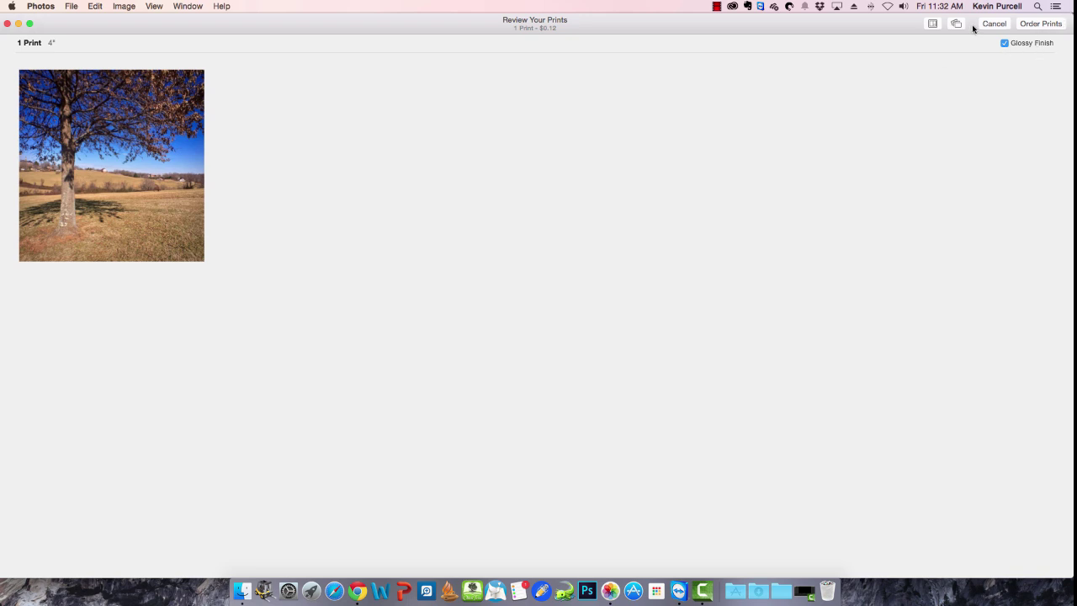
# Proceed to checkout, then back out and discard the print order
pyautogui.click(1040, 24)
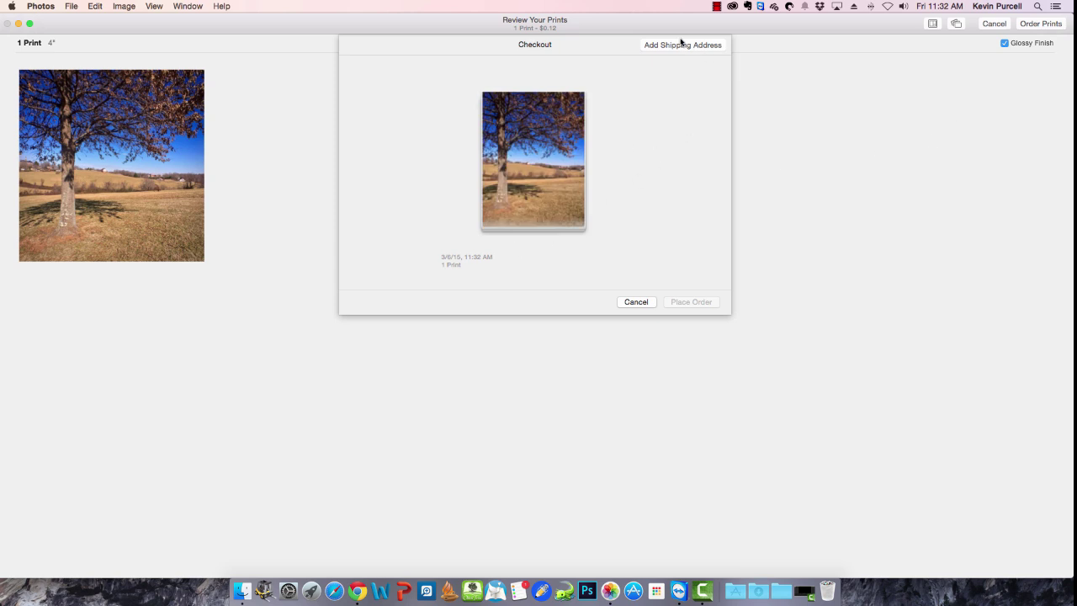
pyautogui.click(643, 302)
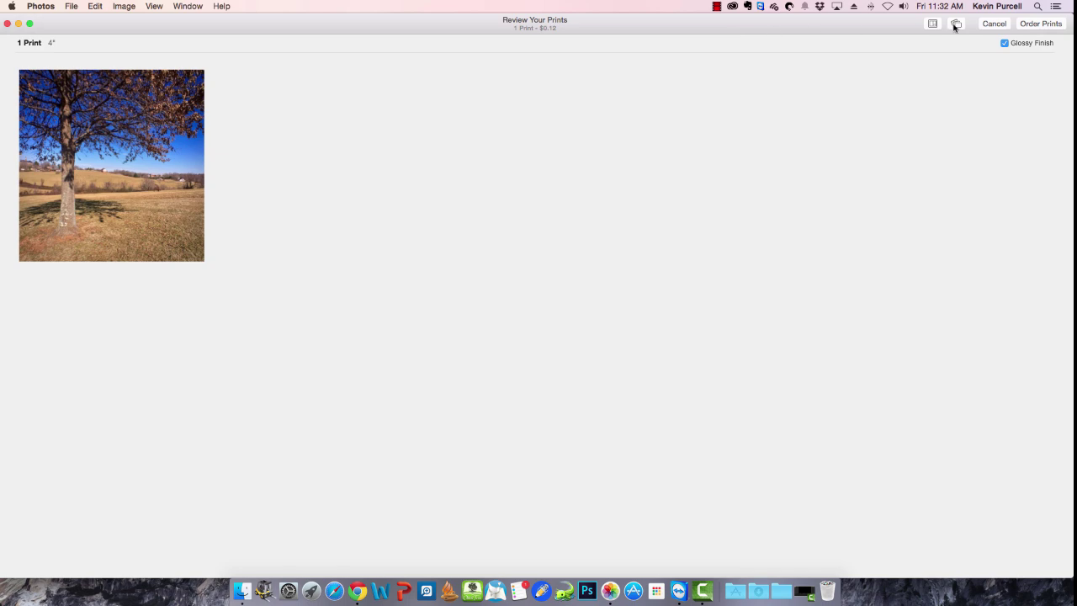
pyautogui.click(991, 25)
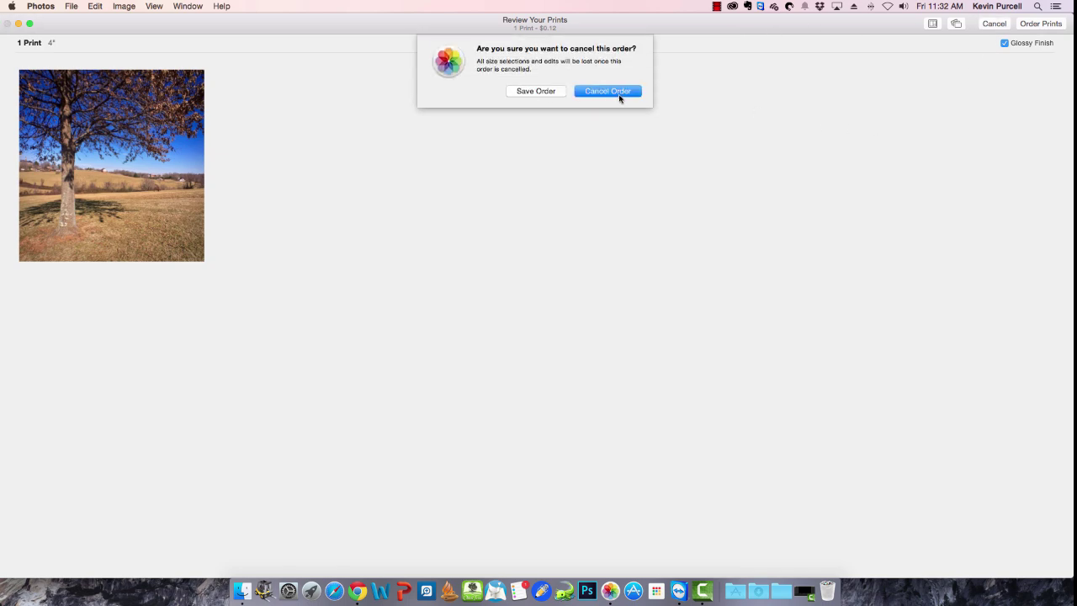
pyautogui.click(619, 97)
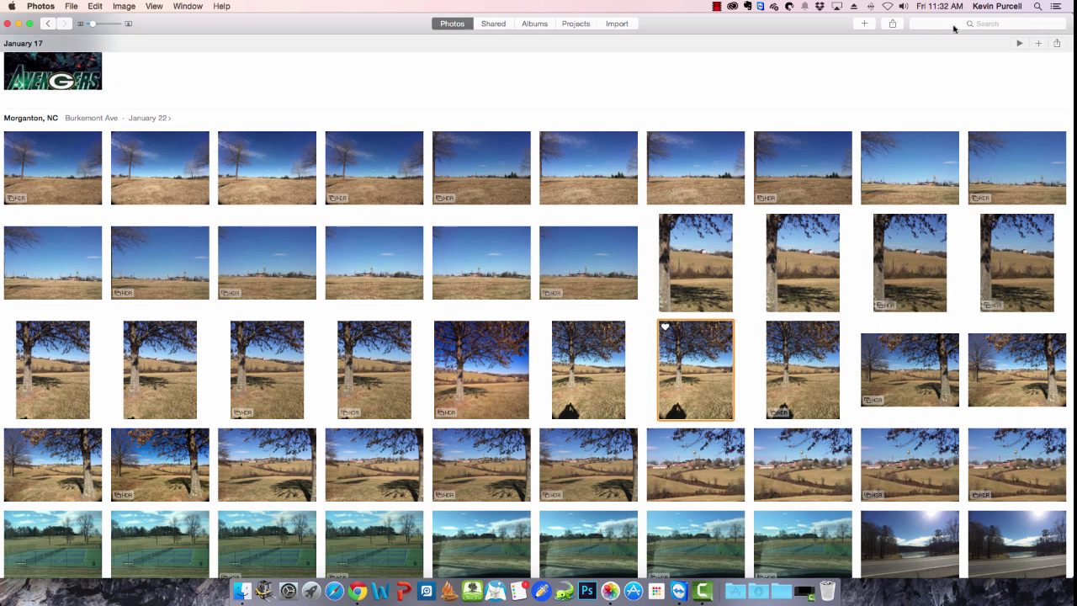
# Search the library for the 'trees' keyword and open the matching photo full size
pyautogui.click(959, 24)
pyautogui.write('trees')
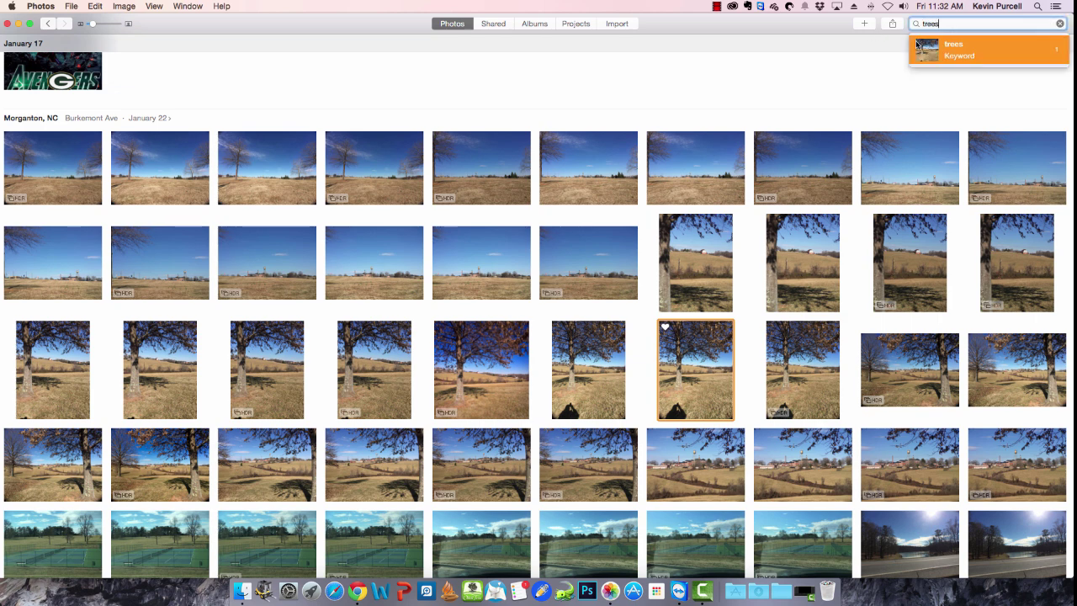
pyautogui.click(916, 45)
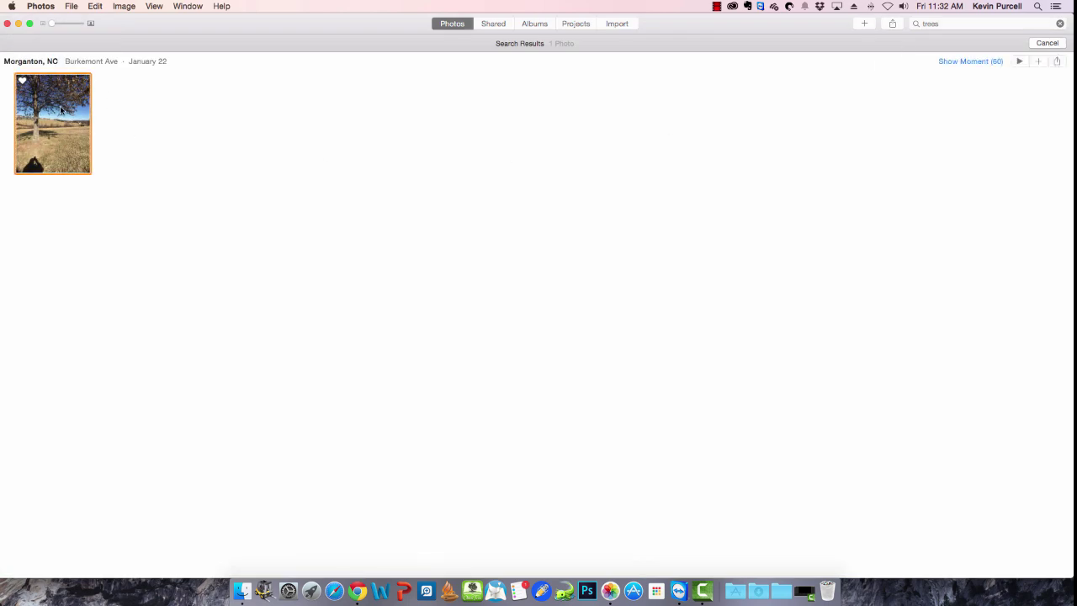
pyautogui.doubleClick(61, 110)
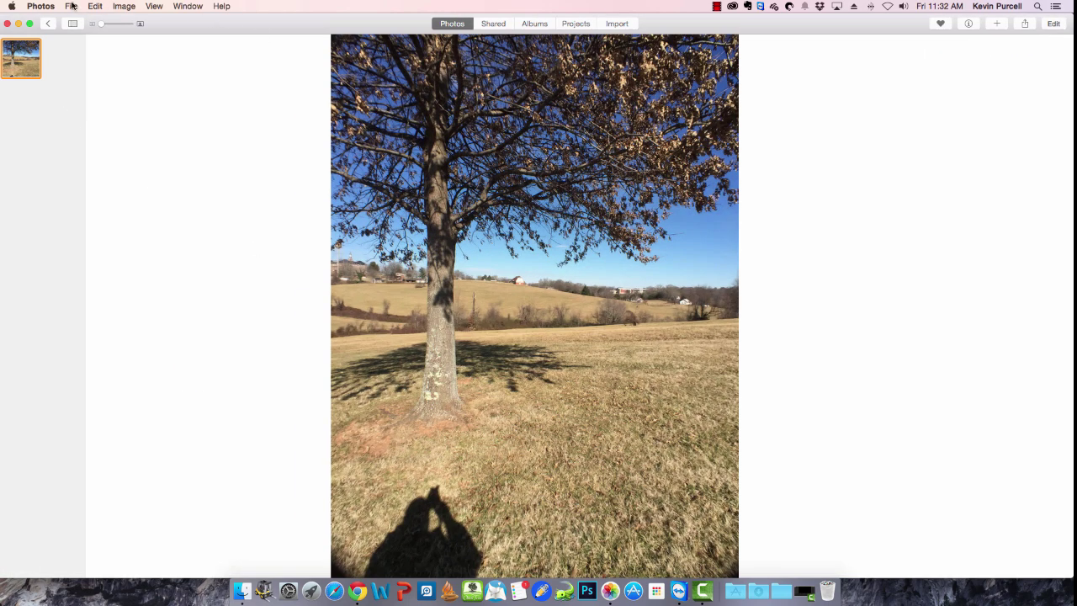
# Dismiss the File menu without printing and switch to the Albums overview
pyautogui.click(72, 7)
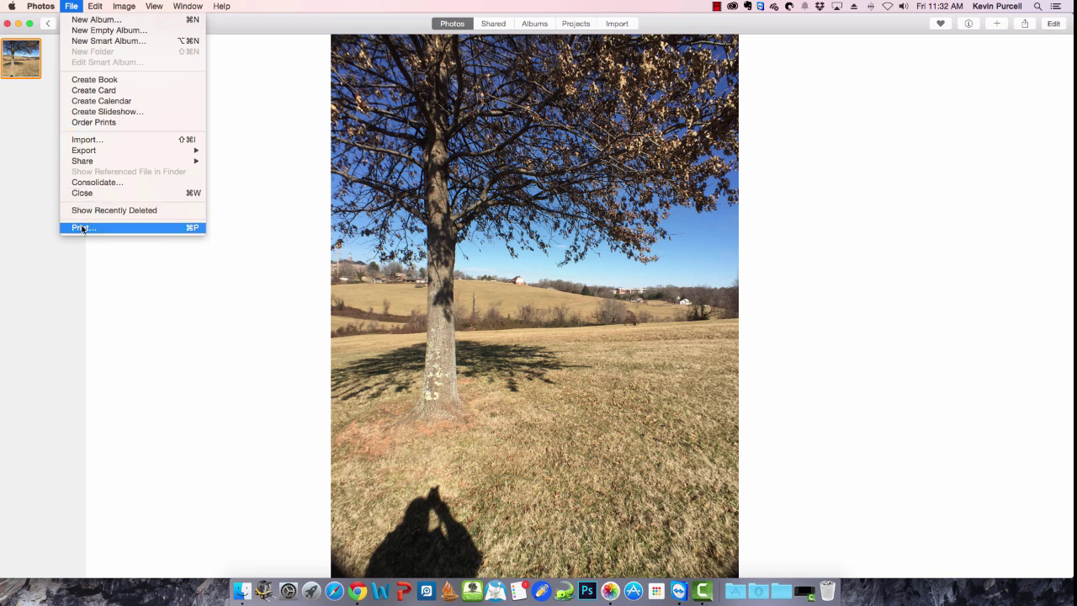
pyautogui.press('Escape')
pyautogui.click(530, 25)
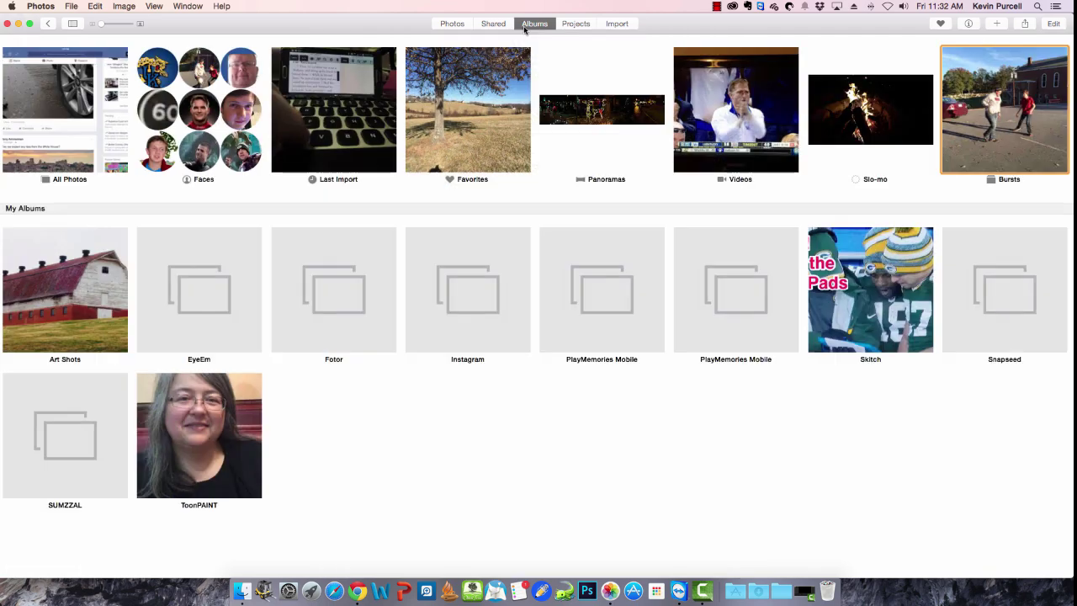
# Start a new smart album and name it iPhone 6 Plus
pyautogui.click(71, 6)
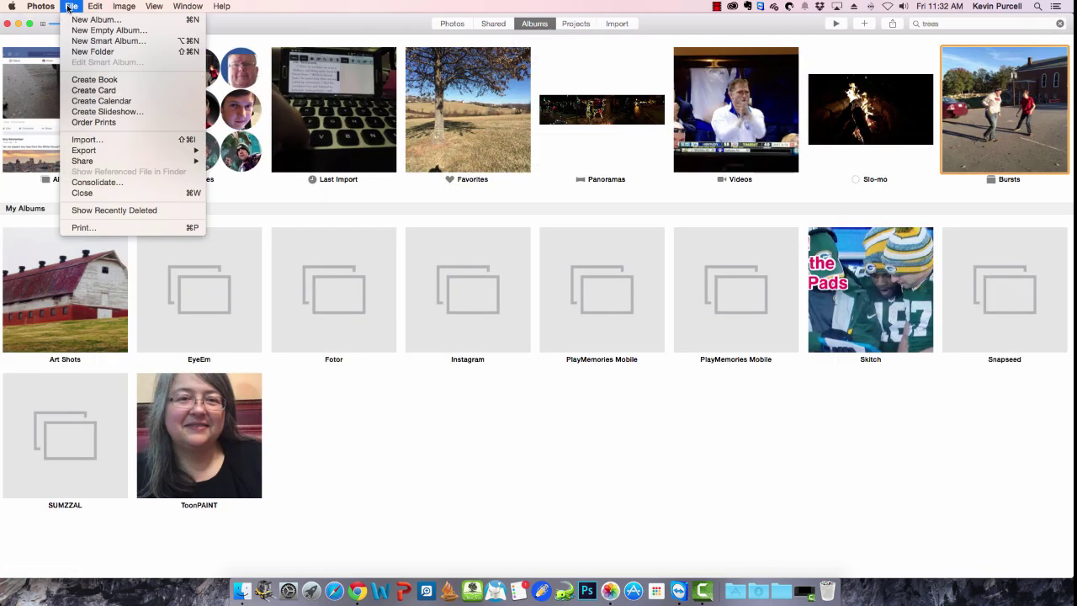
pyautogui.click(108, 42)
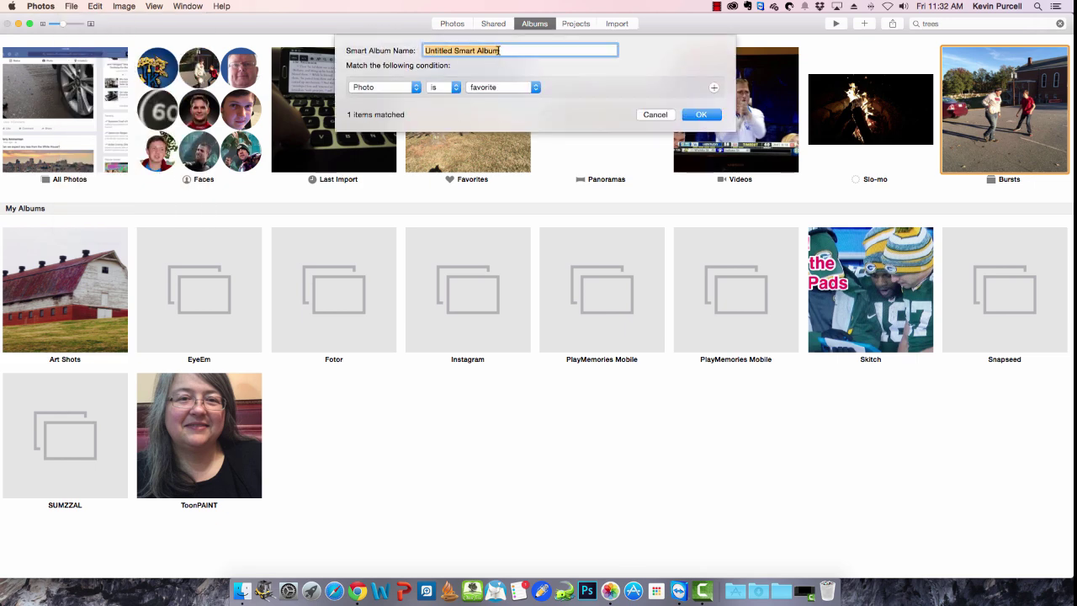
pyautogui.click(416, 88)
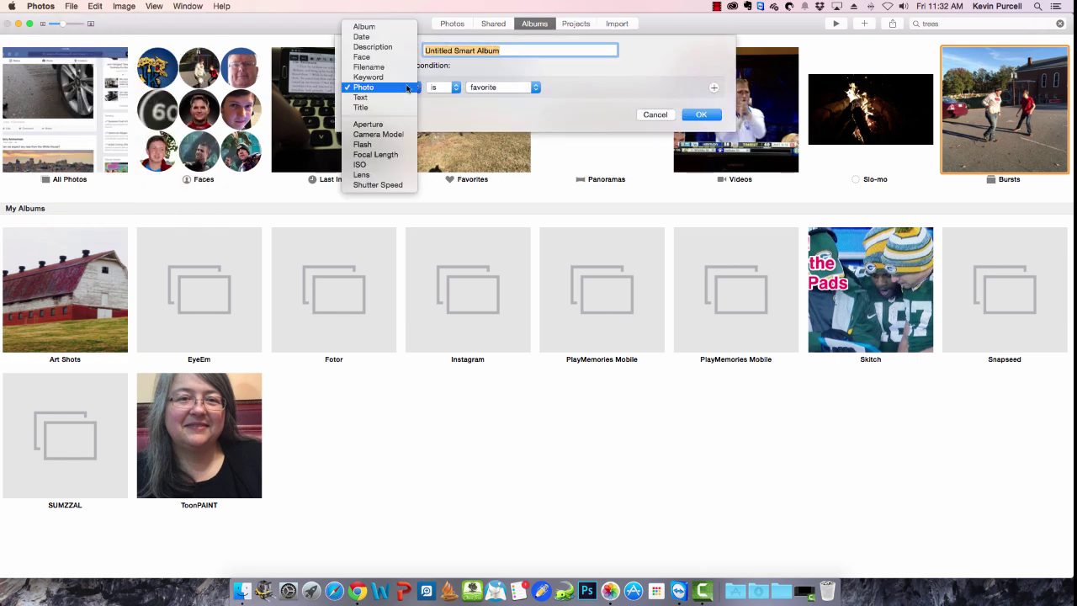
pyautogui.click(508, 51)
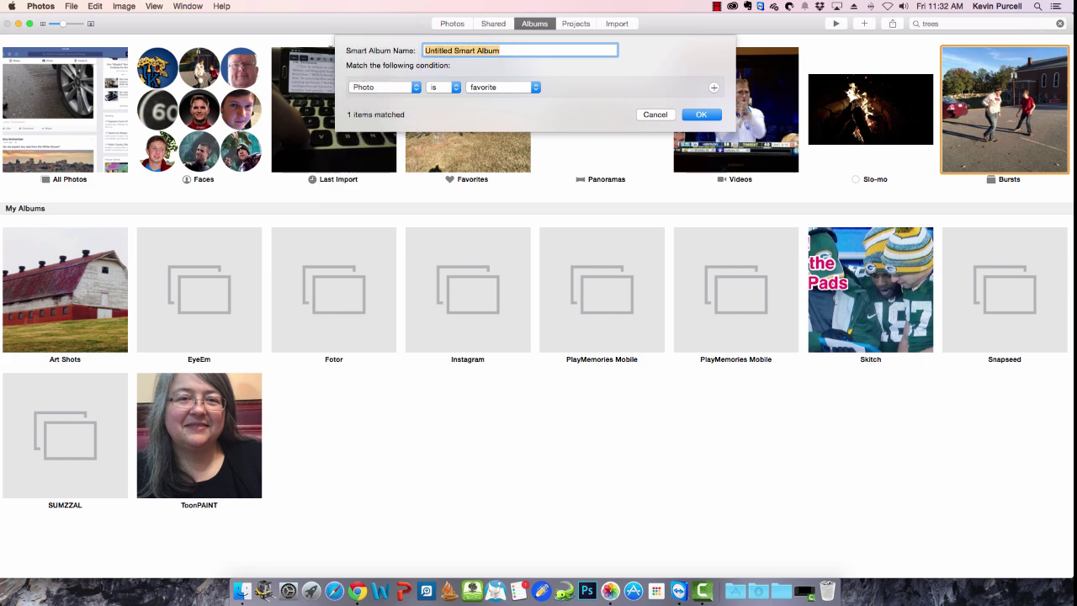
pyautogui.press('BackSpace')
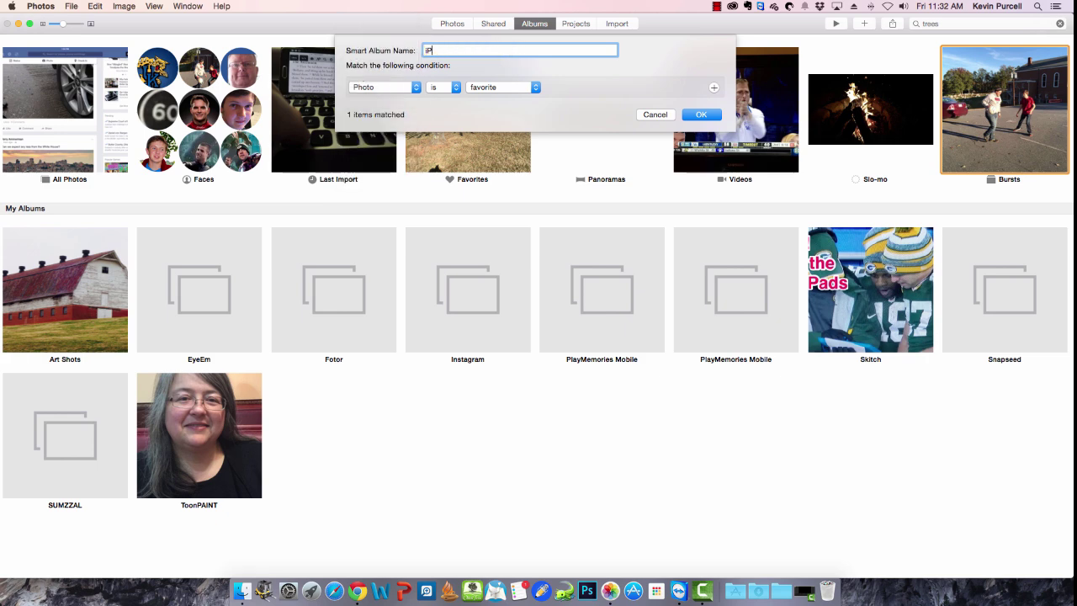
pyautogui.write('iPhone 6 Plus')
# Set the rule to Camera Model includes iPhone 6 Plus and create the album
pyautogui.click(415, 87)
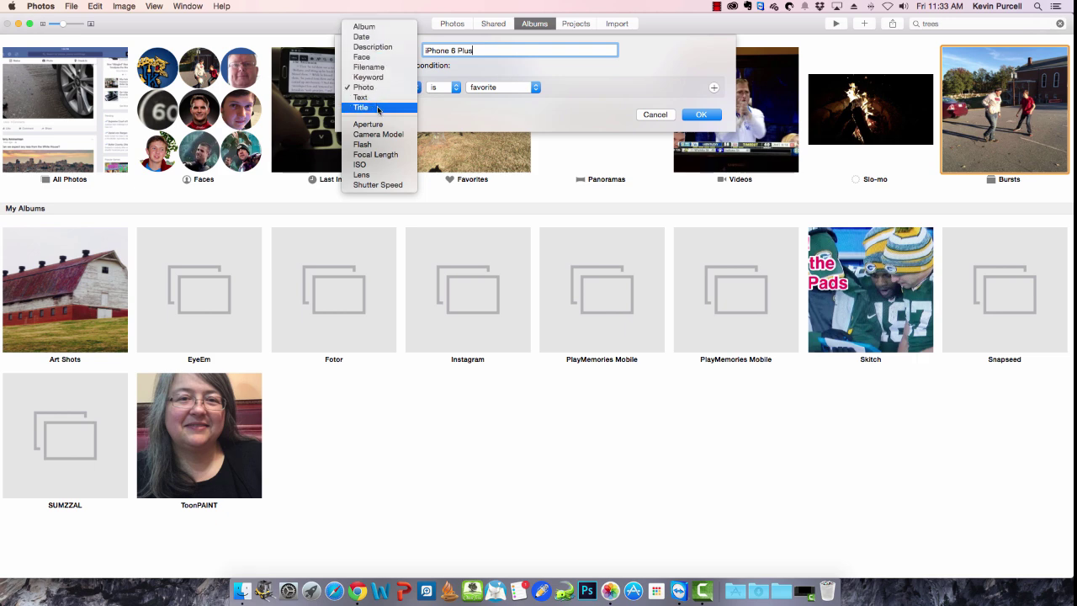
pyautogui.click(378, 134)
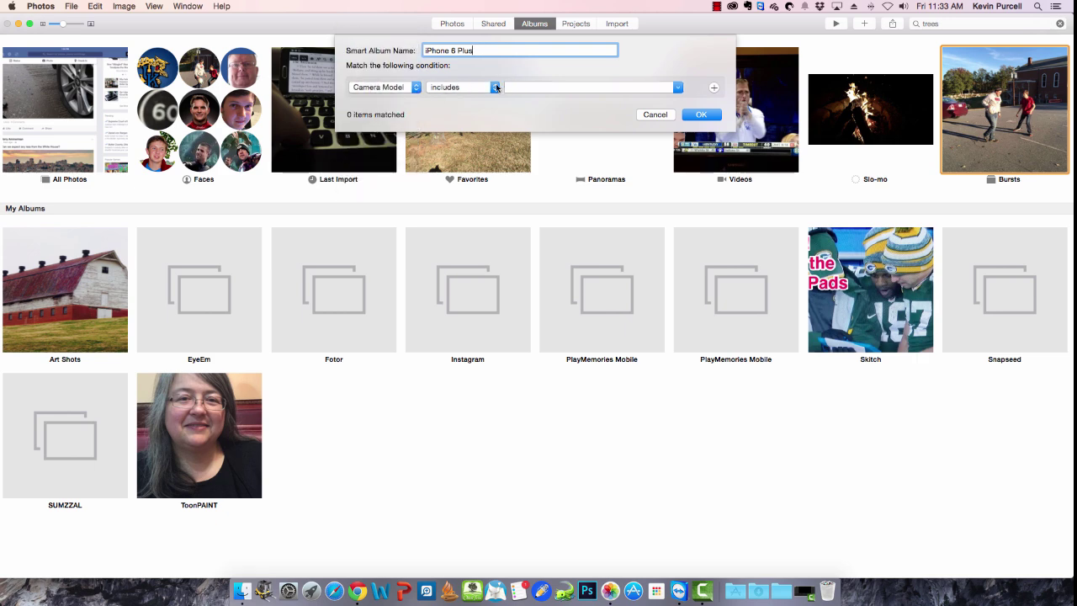
pyautogui.click(677, 88)
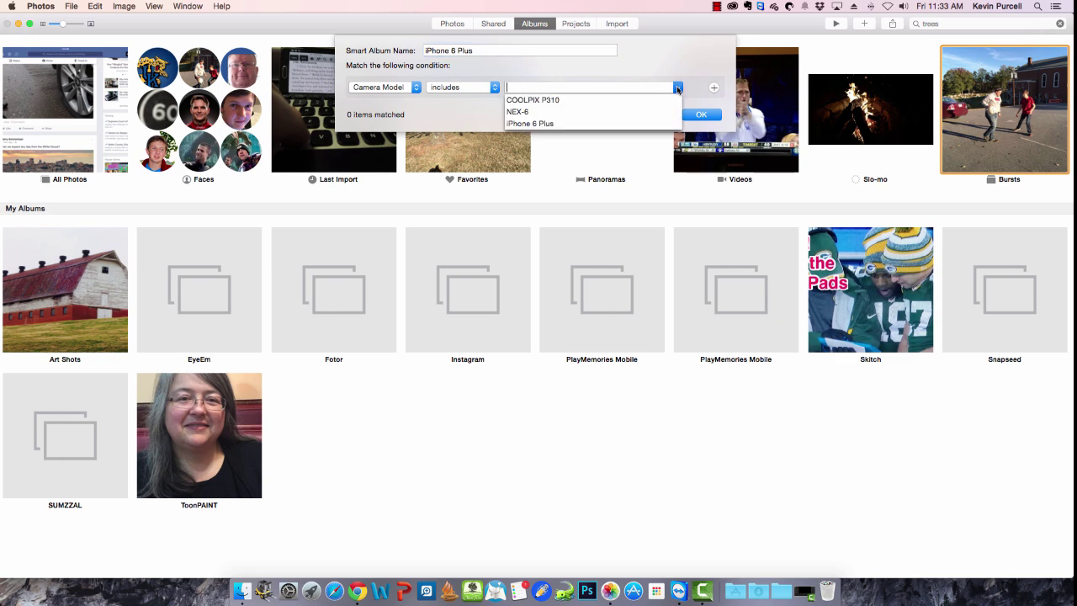
pyautogui.click(535, 125)
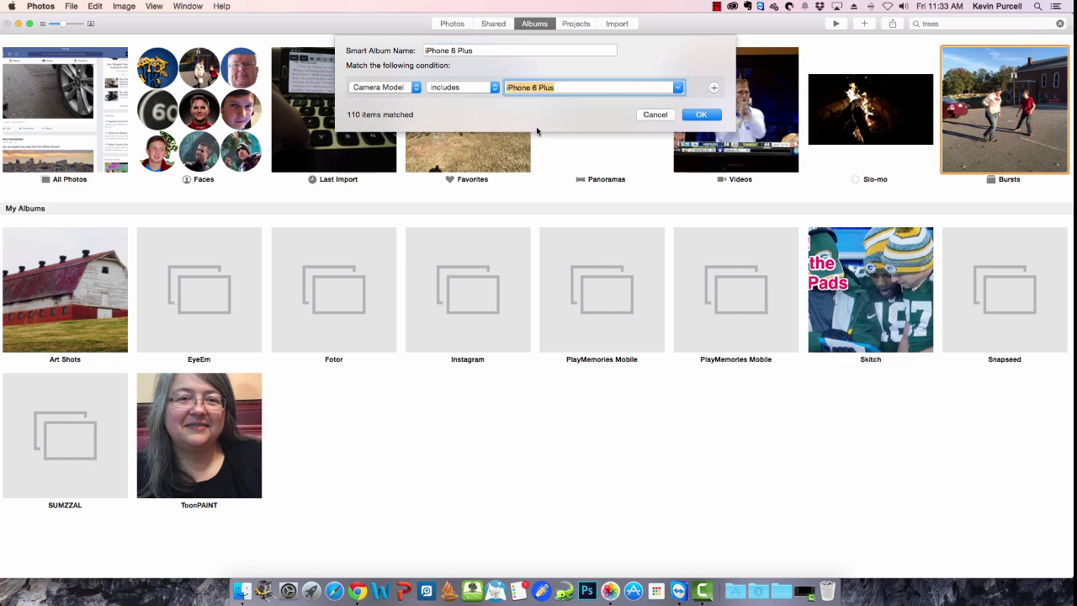
pyautogui.click(707, 116)
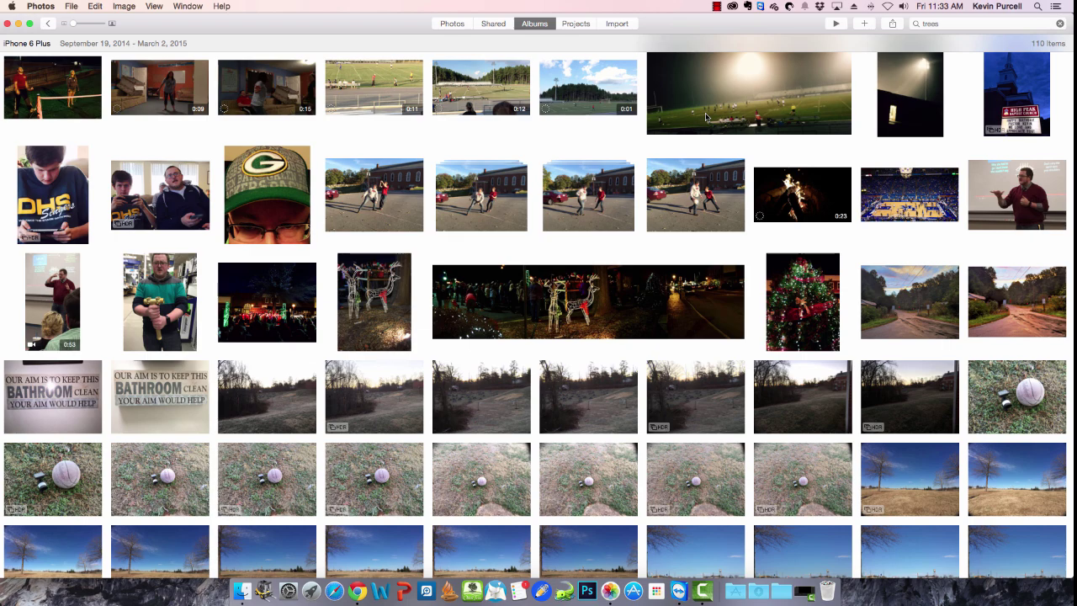
# Scroll through the iPhone 6 Plus album, go back, and reopen its smart album rules
pyautogui.scroll(-10, 508, 193)
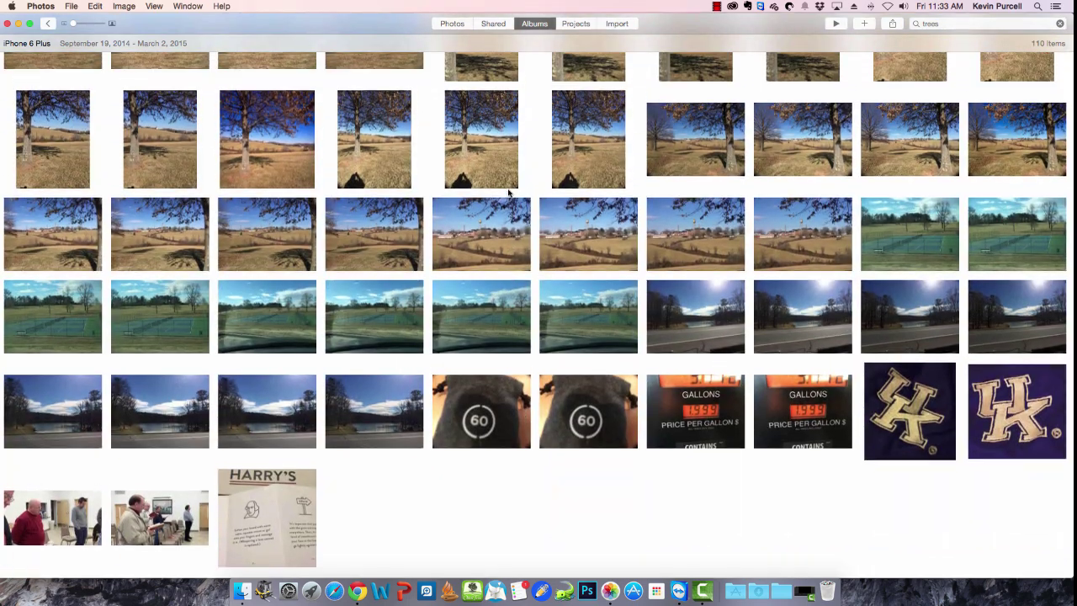
pyautogui.scroll(10, 508, 192)
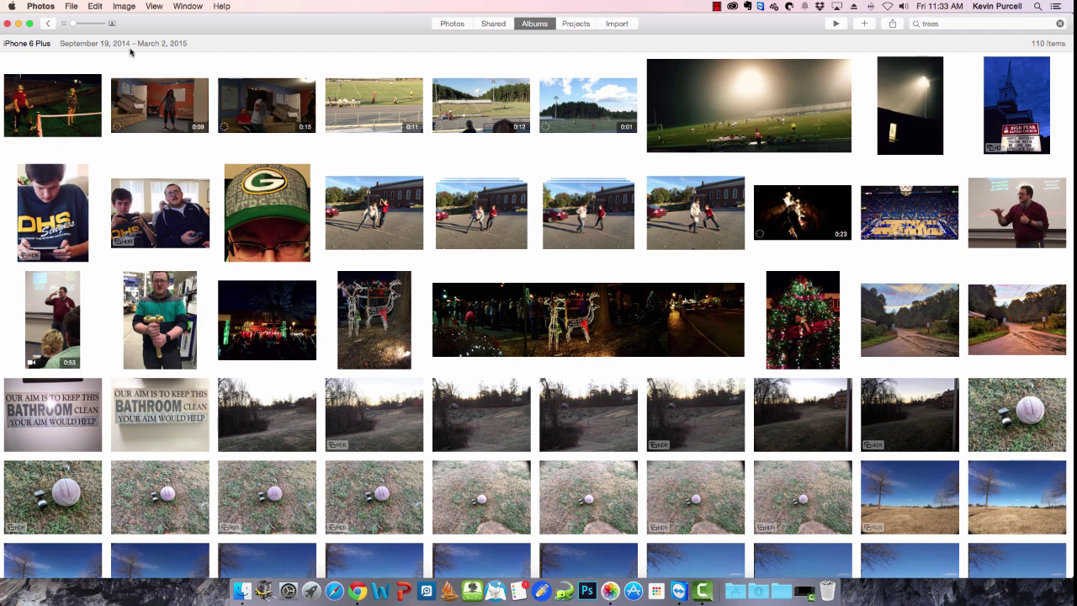
pyautogui.click(47, 24)
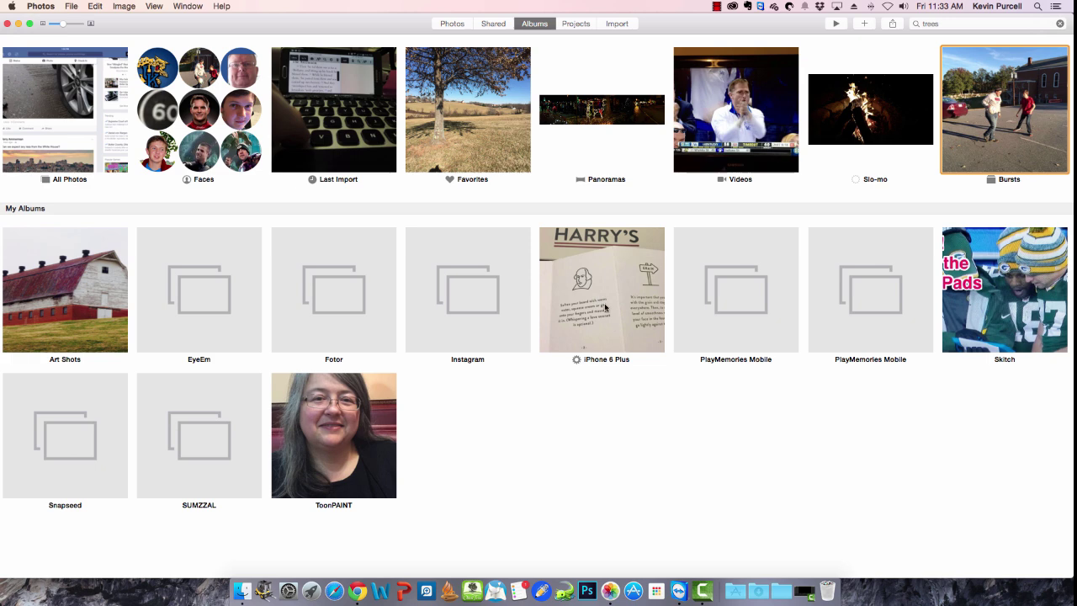
pyautogui.click(577, 360)
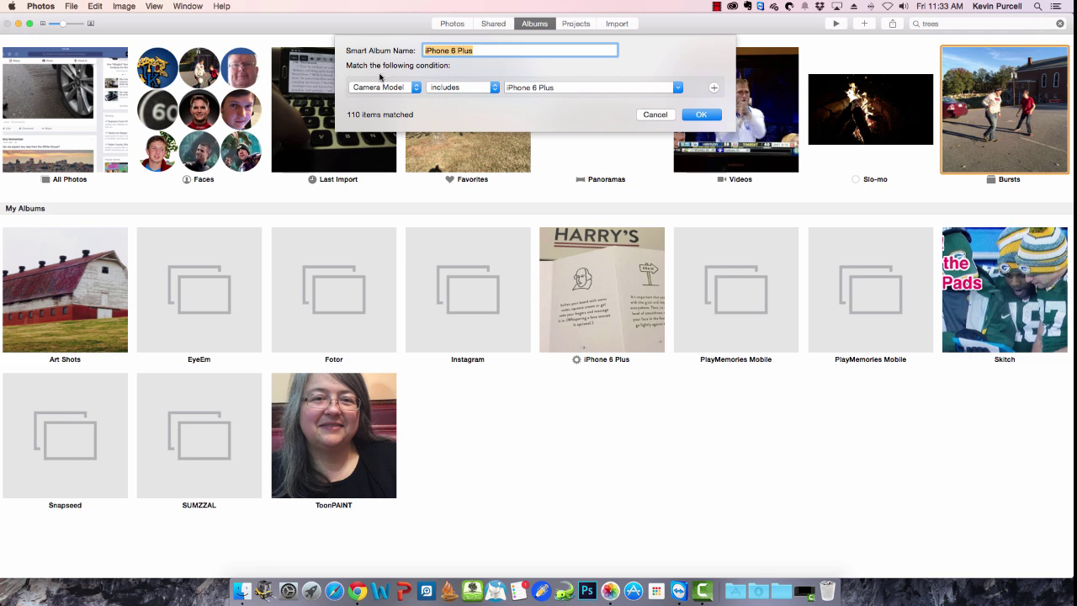
# Add a second rule, Face includes a chosen person, and save the smart album
pyautogui.click(713, 88)
pyautogui.click(415, 106)
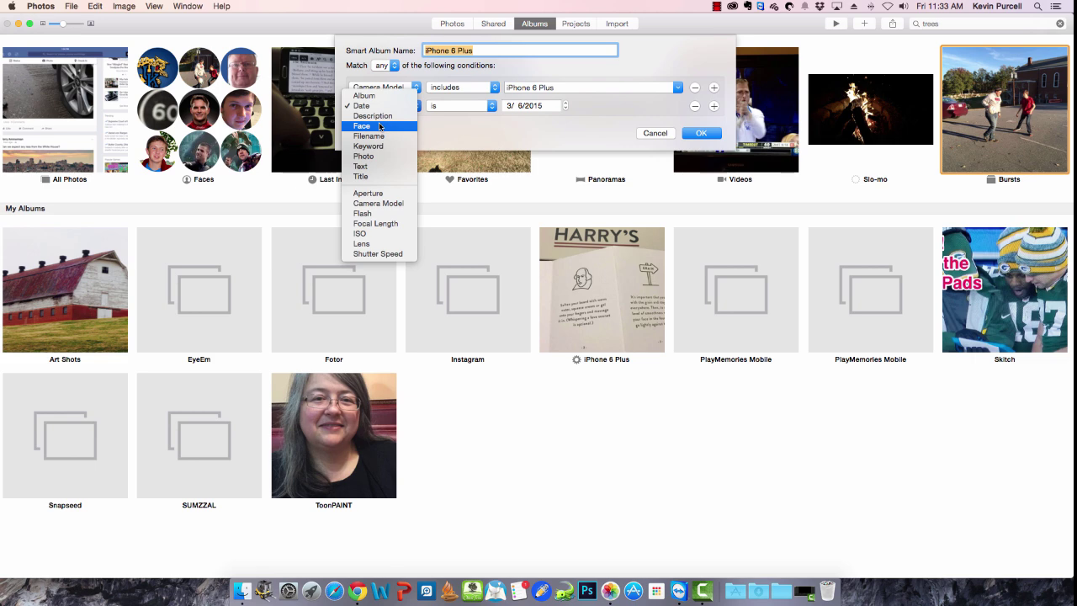
pyautogui.click(380, 126)
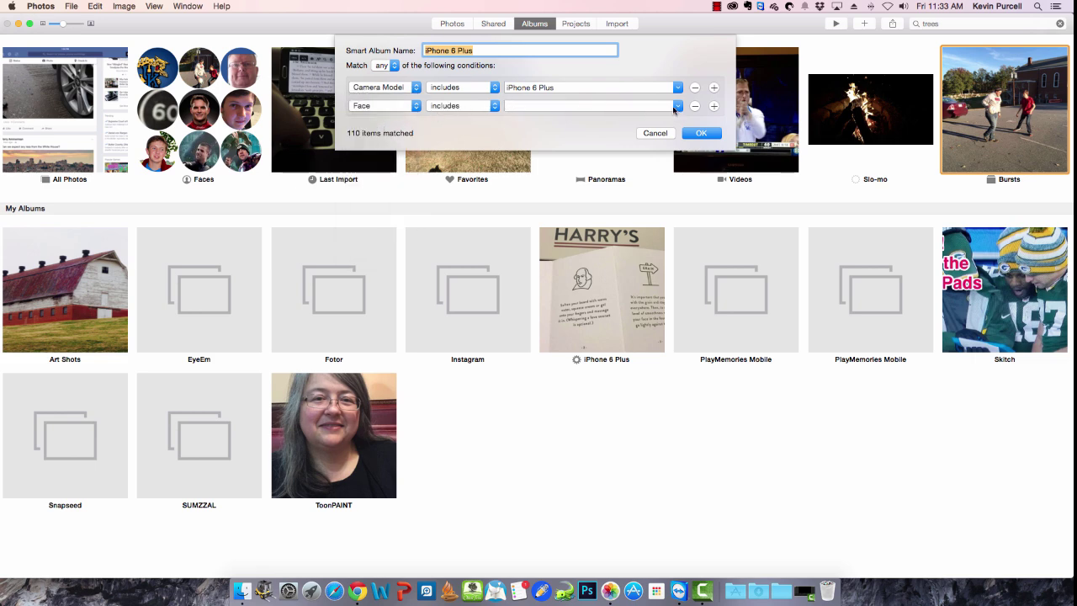
pyautogui.click(674, 110)
pyautogui.click(526, 125)
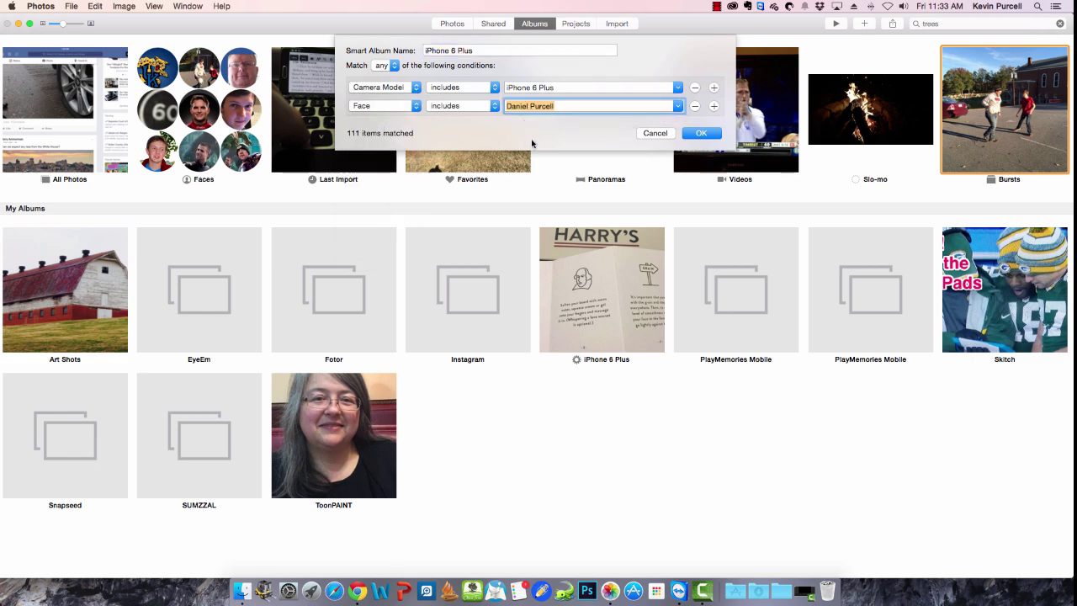
pyautogui.click(699, 133)
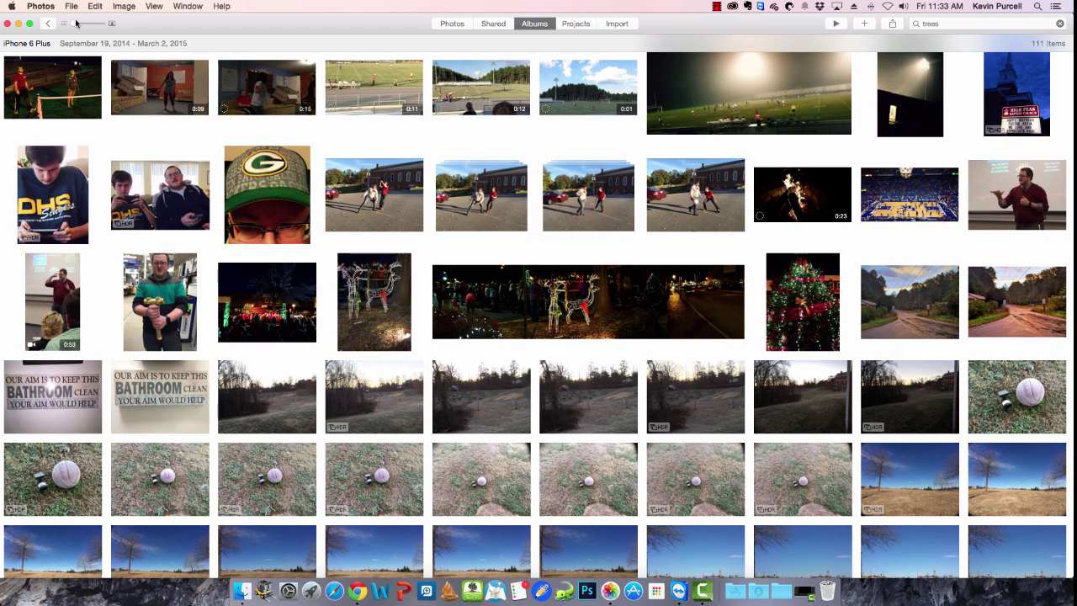
# Open the iPhone 6 Plus album to check the filtered photos, then go back
pyautogui.click(48, 24)
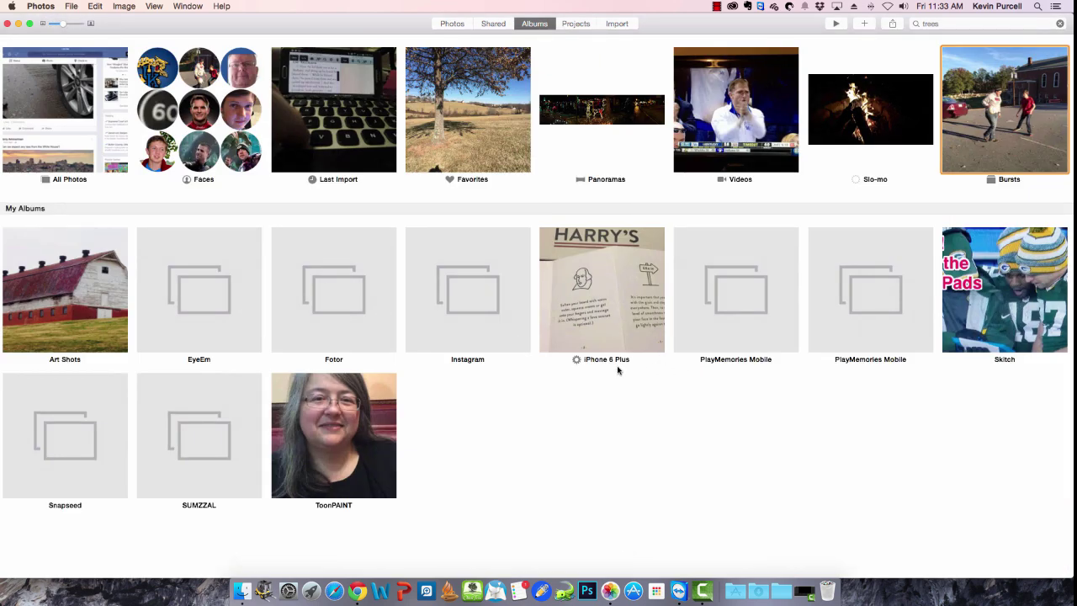
pyautogui.doubleClick(589, 361)
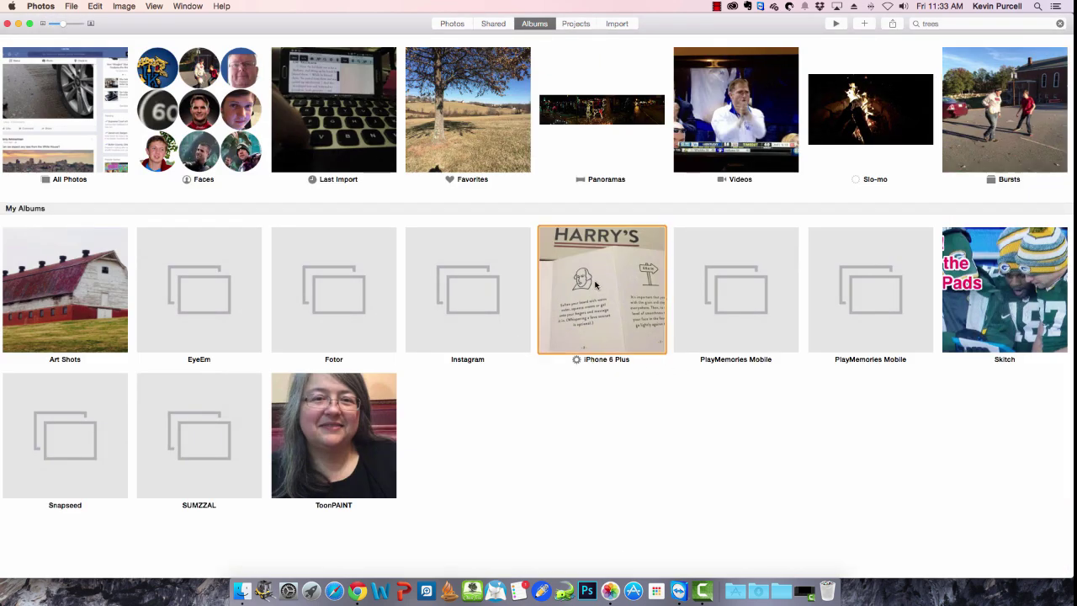
pyautogui.scroll(-15, 598, 284)
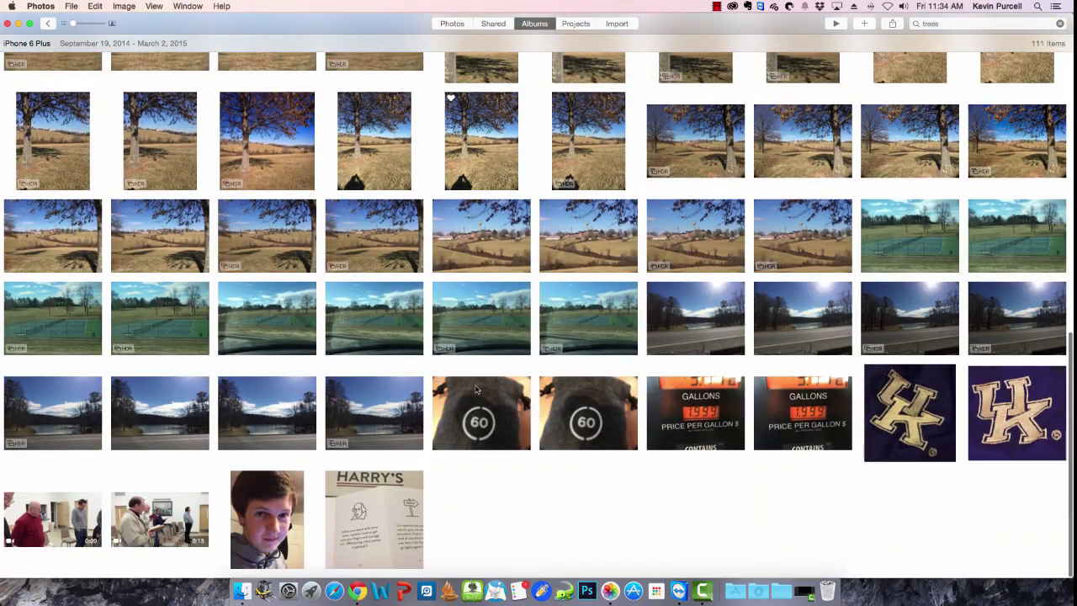
pyautogui.scroll(15, 497, 354)
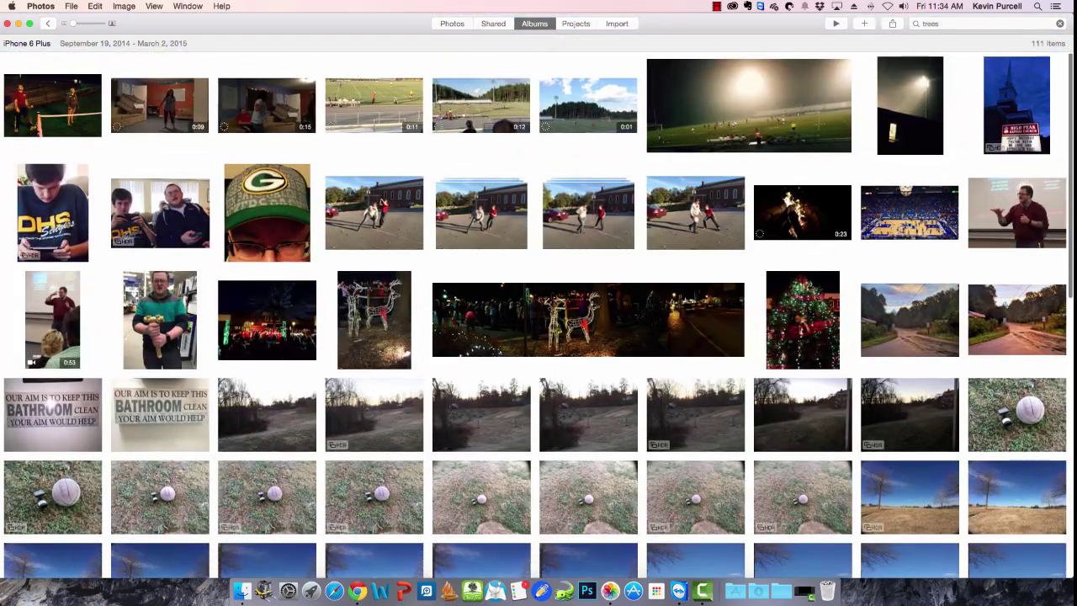
pyautogui.click(48, 24)
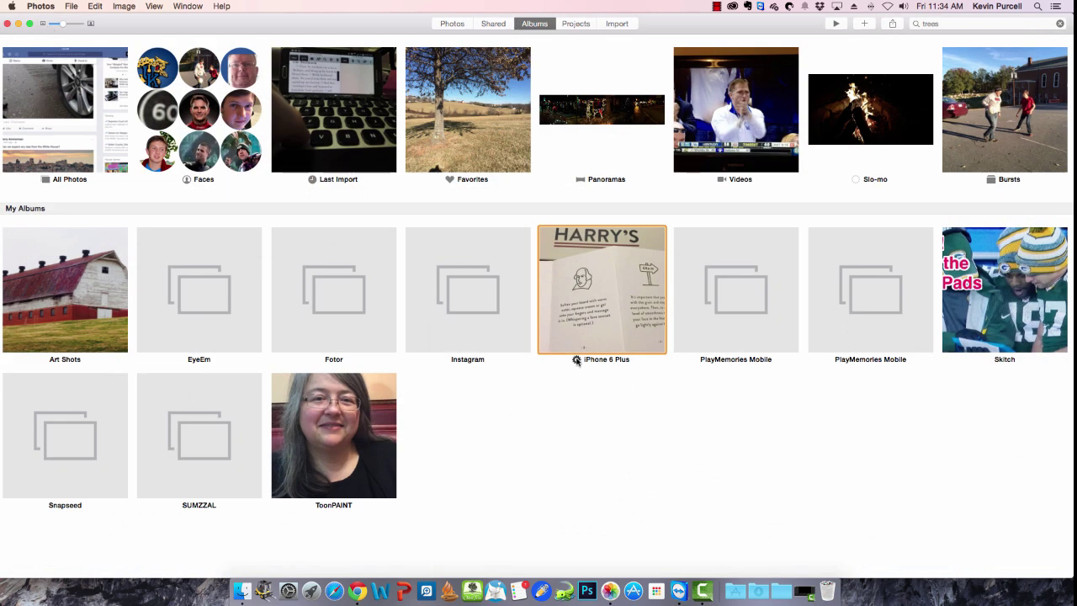
# Remove the Face rule, save with only the camera rule, and reopen the album
pyautogui.click(577, 360)
pyautogui.click(695, 106)
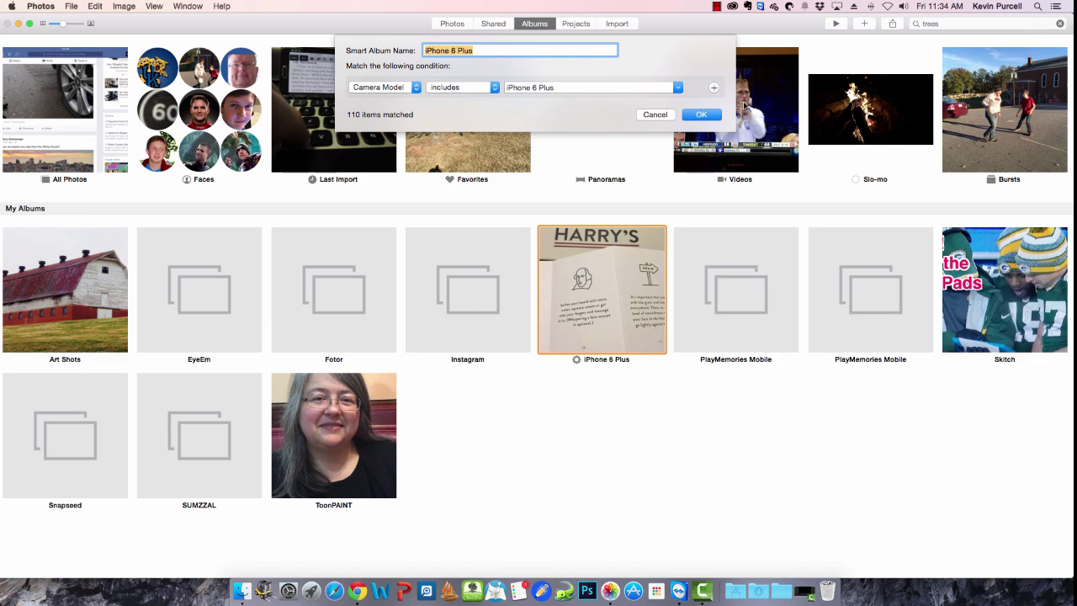
pyautogui.click(710, 113)
pyautogui.doubleClick(616, 323)
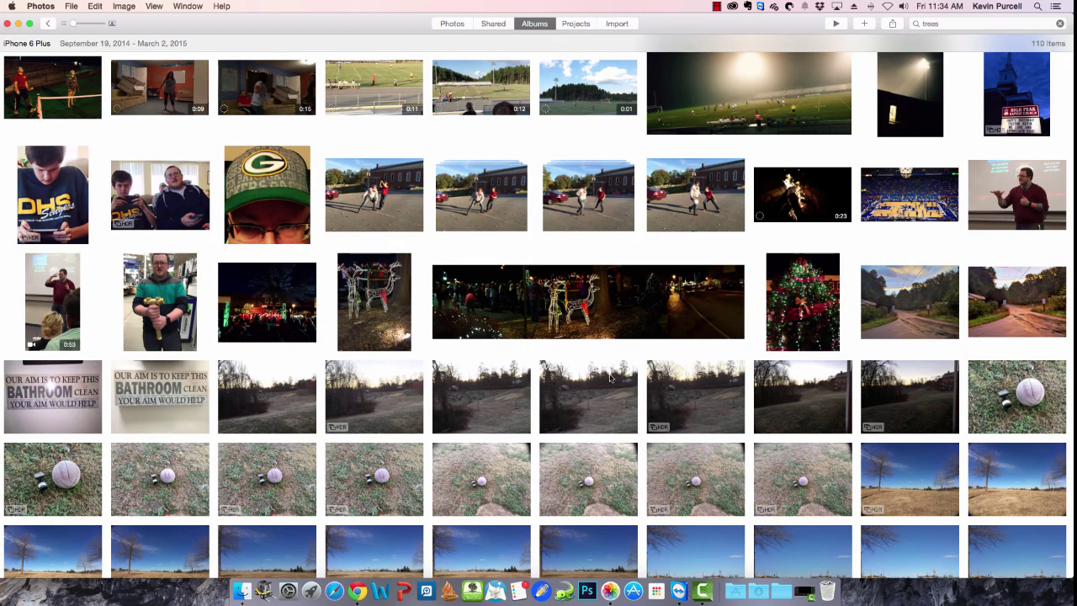
# Go back from the 110-item iPhone 6 Plus album to the Albums overview
pyautogui.click(48, 23)
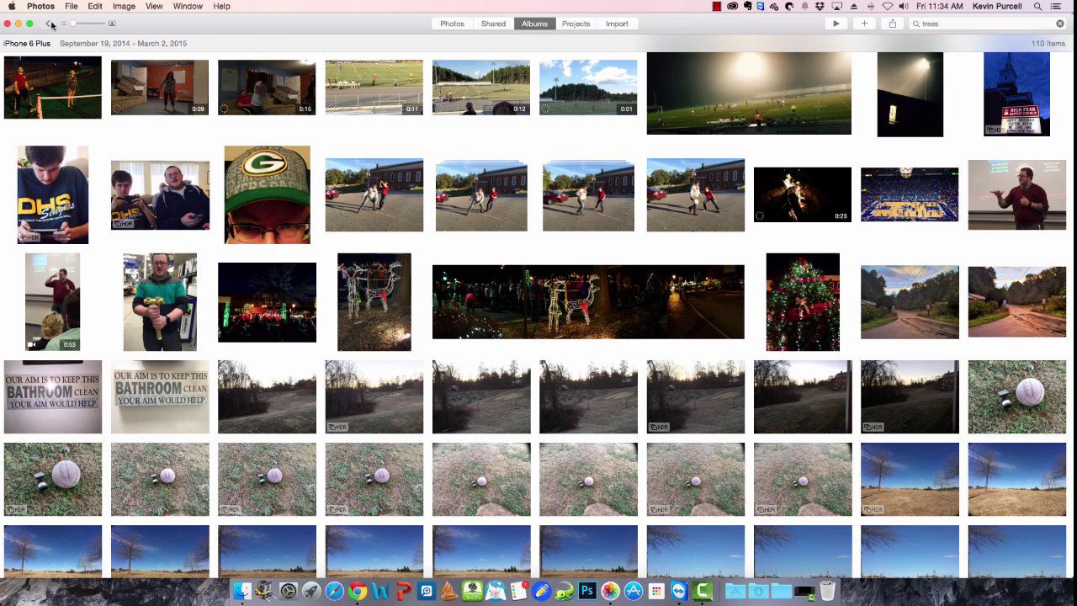